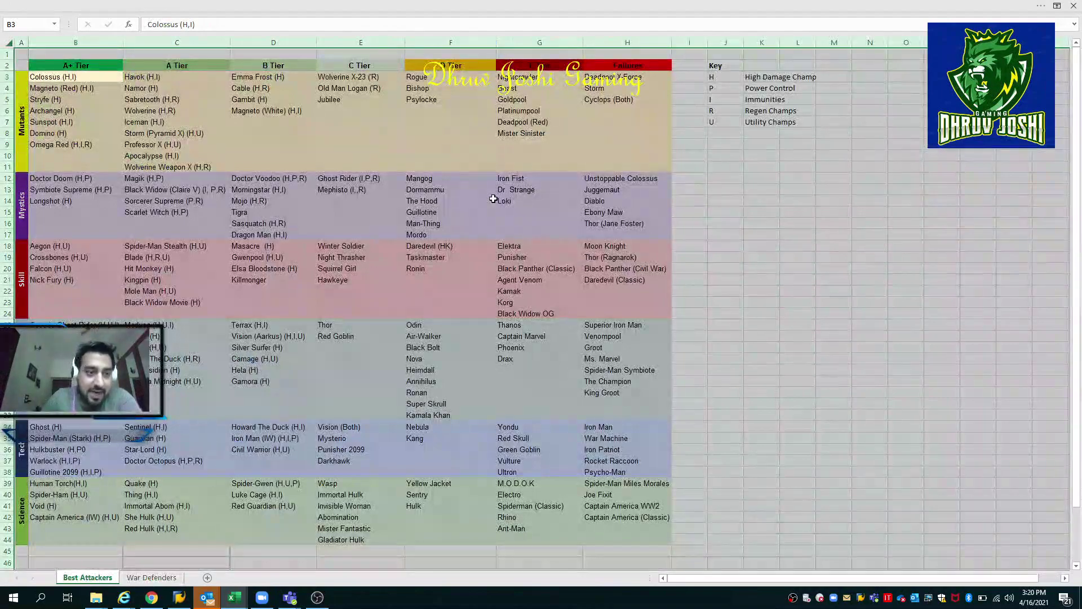
# View the War Defenders sheet, return to Best Attackers, and briefly check the recording in OBS before returning to the workbook
pyautogui.hotkey('ctrl', 'pagedown')
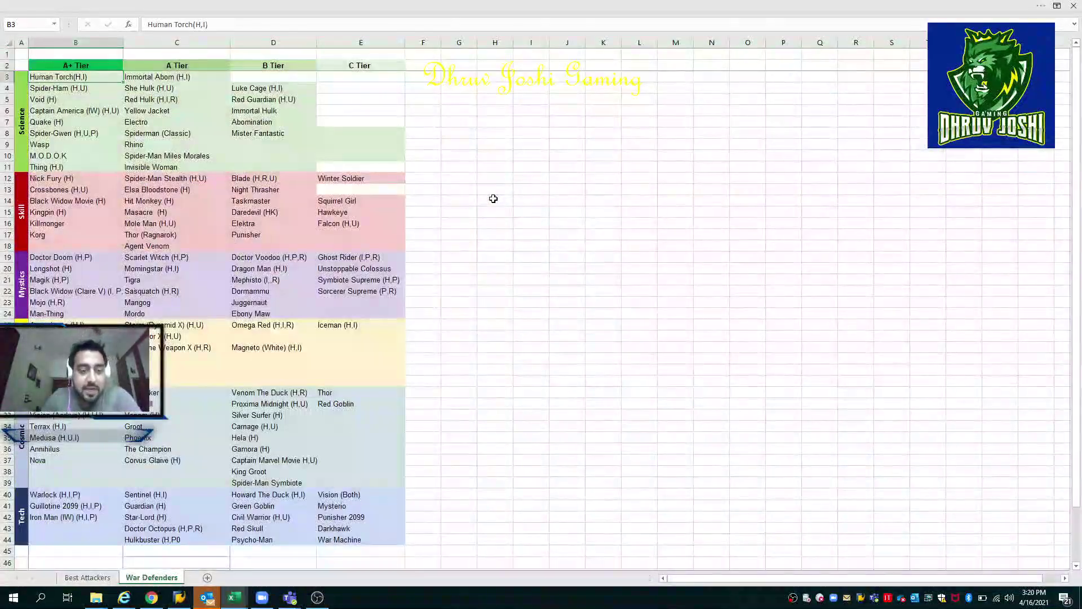
pyautogui.hotkey('ctrl', 'pageup')
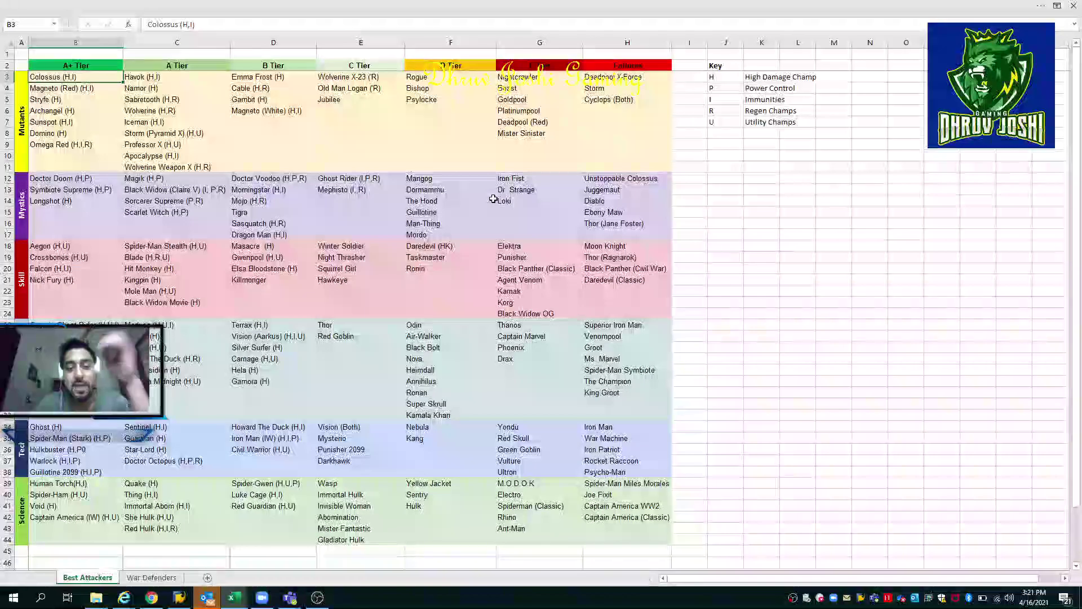
pyautogui.hotkey('alt', 'Tab')
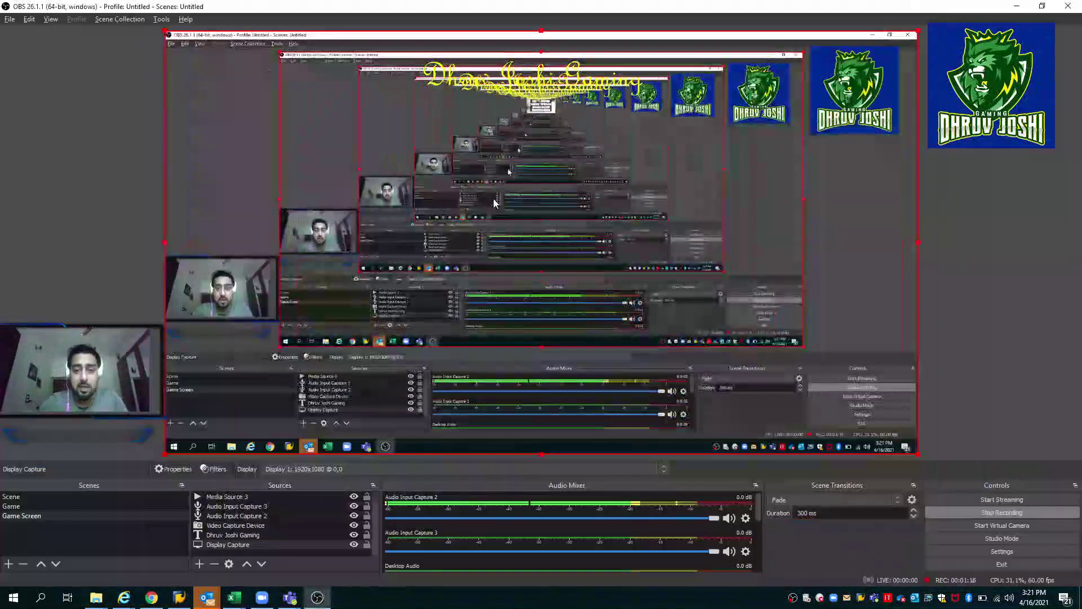
pyautogui.hotkey('alt', 'Tab')
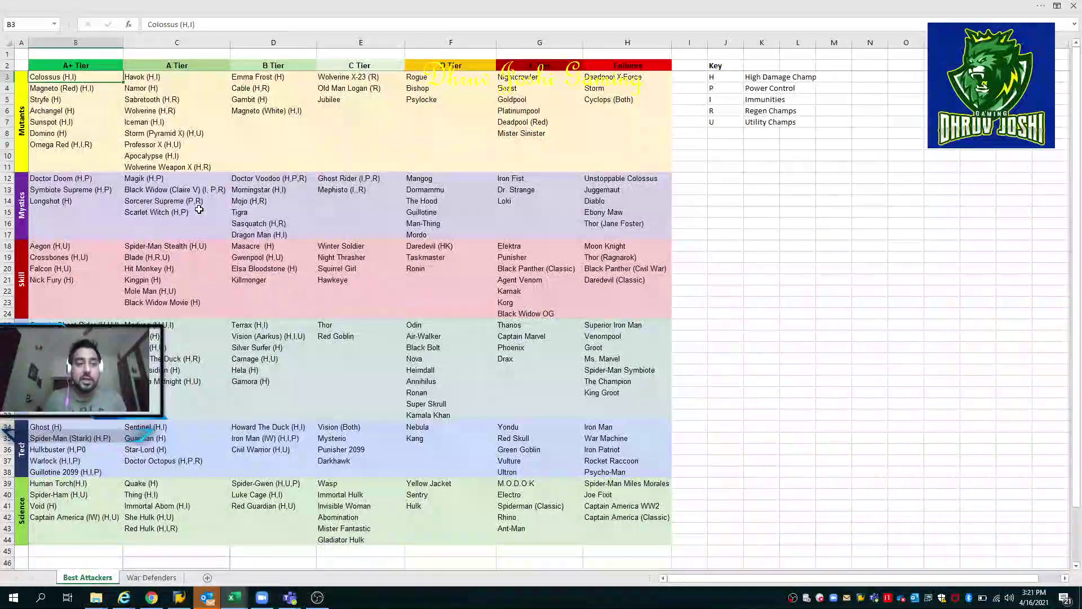
# Highlight the A+ Tier through C Tier columns on the Best Attackers sheet
pyautogui.hotkey('ctrl', 'space')
pyautogui.hotkey('shift', 'Right')
pyautogui.hotkey('shift', 'Right')
pyautogui.hotkey('shift', 'Right')
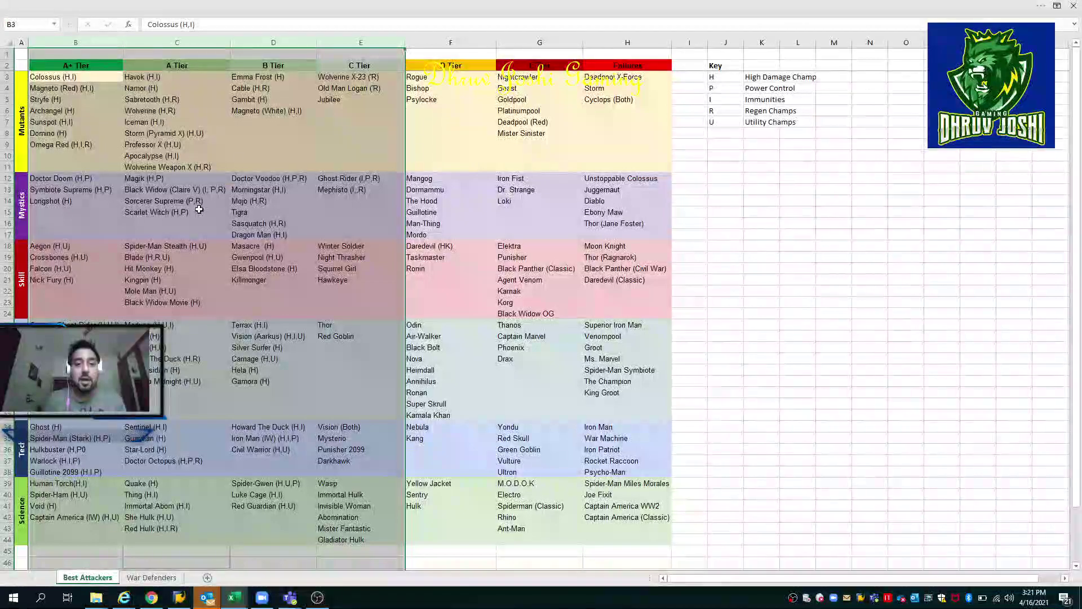
# Highlight only the A+ Tier, A Tier and B Tier columns, starting from Doctor Voodoo in the Mystics section
pyautogui.hotkey('shift', 'Left')
pyautogui.press('Right')
pyautogui.press('Right')
pyautogui.hotkey('ctrl', 'Down')
pyautogui.hotkey('ctrl', 'Down')
pyautogui.hotkey('ctrl', 'space')
pyautogui.hotkey('shift', 'Left')
pyautogui.hotkey('shift', 'Left')
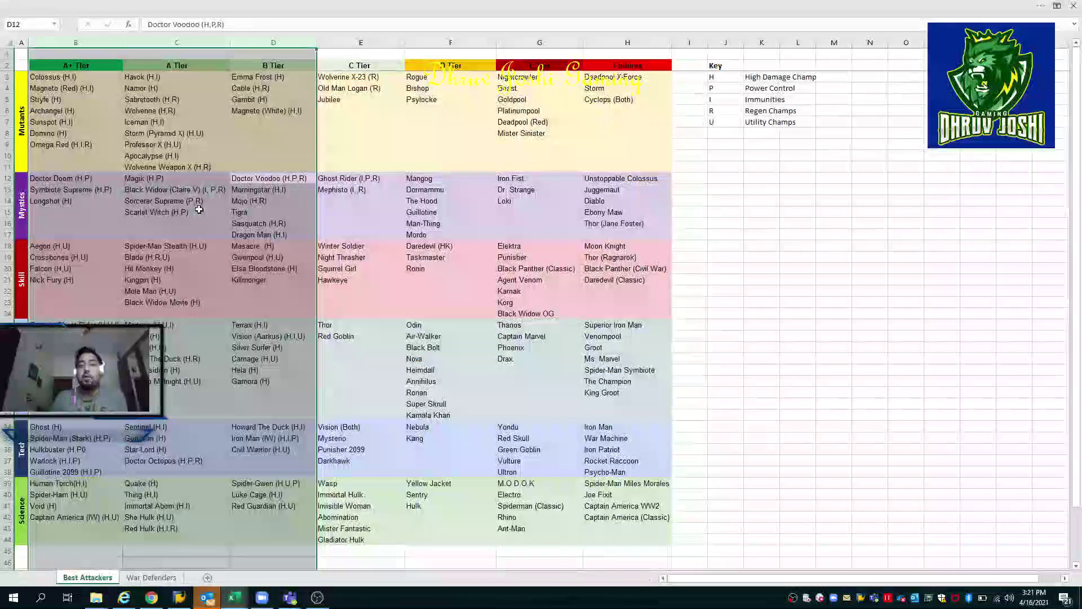
# Highlight the C Tier through Failures columns and glance at the War Defenders sheet before returning to Best Attackers
pyautogui.press('Right')
pyautogui.press('Right')
pyautogui.press('Left')
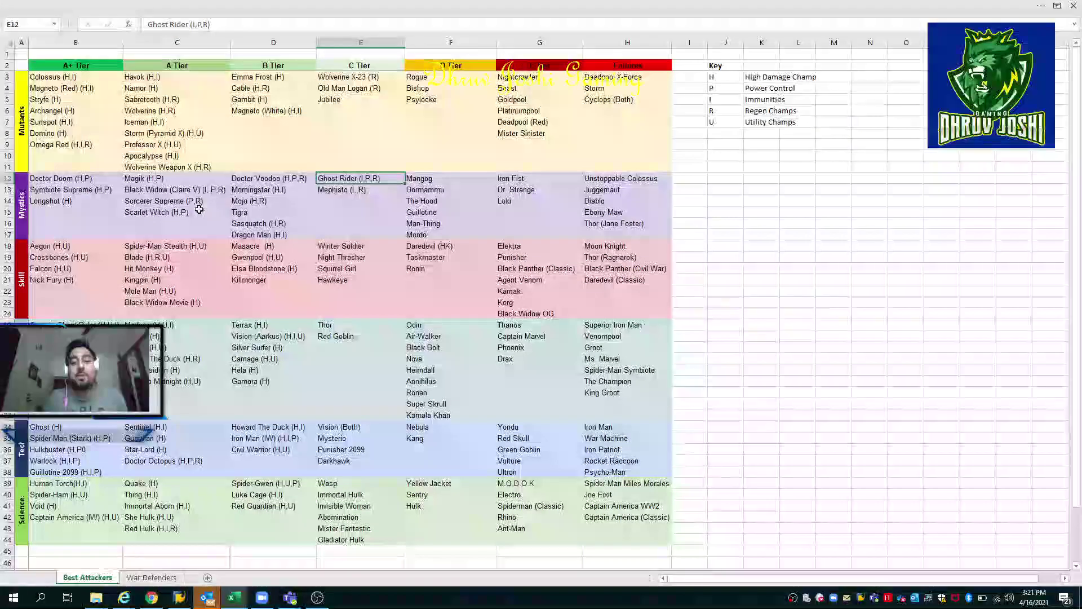
pyautogui.hotkey('ctrl', 'space')
pyautogui.hotkey('shift', 'Right')
pyautogui.hotkey('shift', 'Right')
pyautogui.hotkey('shift', 'Right')
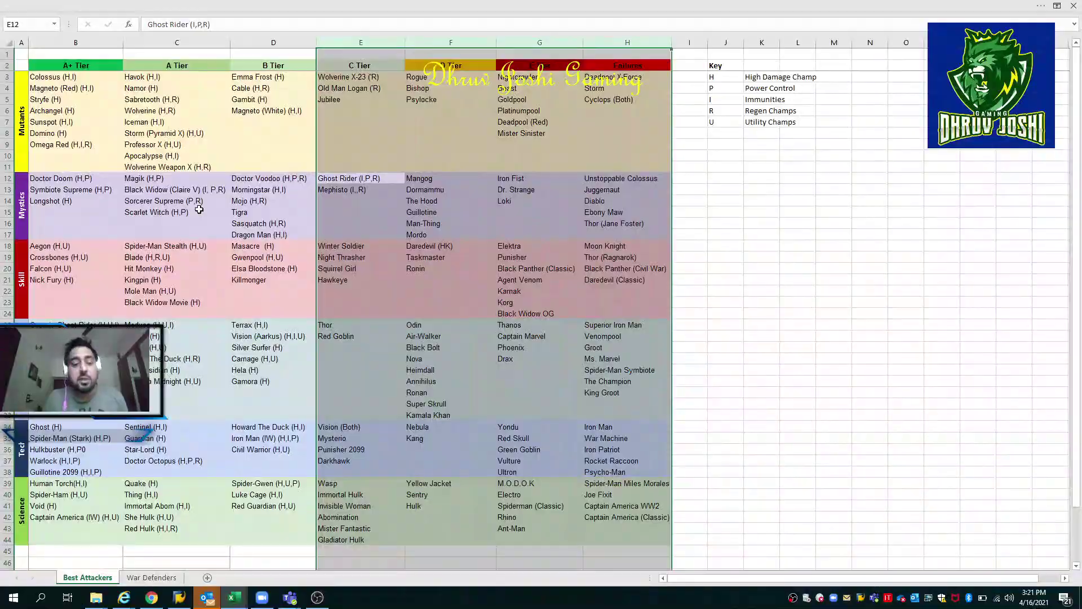
pyautogui.hotkey('ctrl', 'pagedown')
pyautogui.hotkey('ctrl', 'pageup')
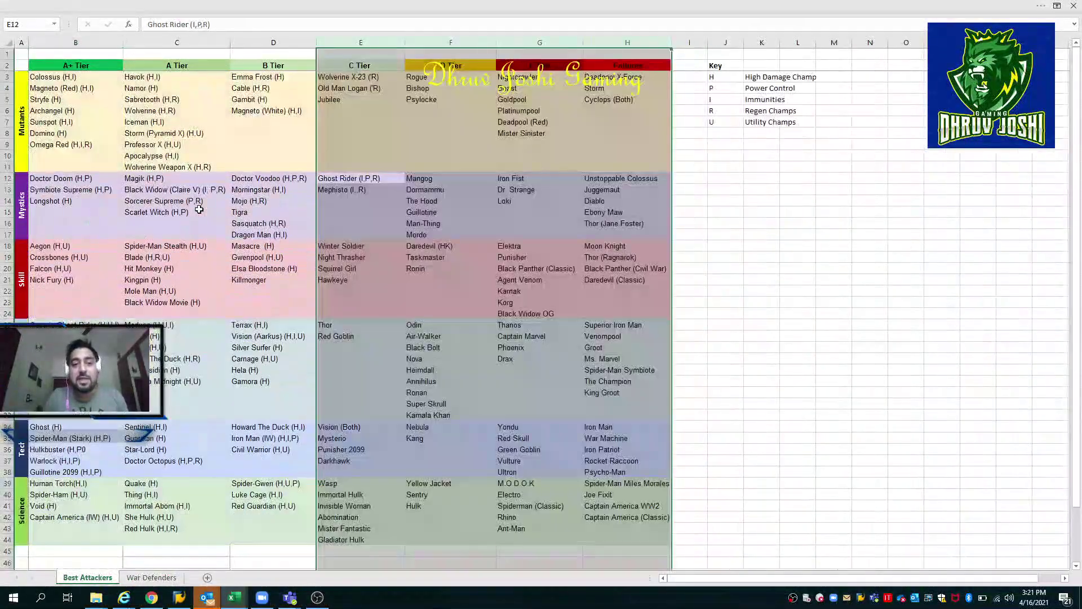
# Highlight the four lower-ranked columns again, from C Tier across to Failures
pyautogui.press('Down')
pyautogui.press('Up')
pyautogui.hotkey('ctrl', 'space')
pyautogui.hotkey('shift', 'Right')
pyautogui.hotkey('shift', 'Right')
pyautogui.hotkey('shift', 'Right')
# Examine the Mutants entries in the Failures column, from the header down to the empty cell below Cyclops (Both)
pyautogui.press('Right')
pyautogui.press('Right')
pyautogui.press('Up')
pyautogui.press('Up')
pyautogui.press('Up')
pyautogui.press('Up')
pyautogui.press('Right')
pyautogui.press('Up')
pyautogui.press('Up')
pyautogui.press('Up')
pyautogui.press('Up')
pyautogui.press('Up')
pyautogui.press('Up')
pyautogui.press('Down')
pyautogui.press('Down')
pyautogui.press('Down')
pyautogui.press('Down')
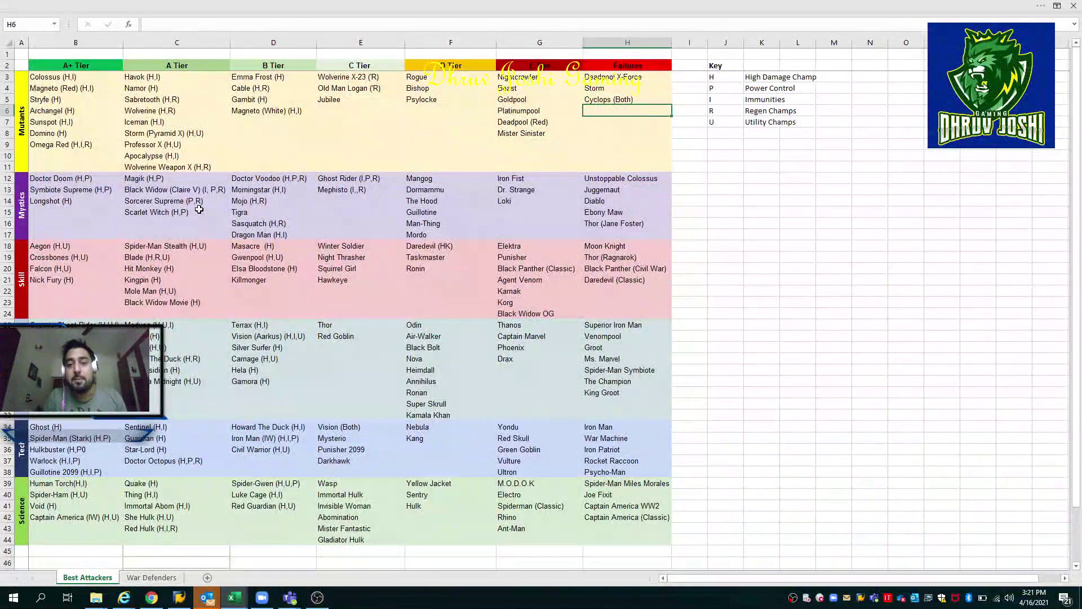
# Go to the C Tier column and walk down its Mutants and Mystics entries to Winter Soldier in the Skill section
pyautogui.press('Left')
pyautogui.press('Down')
pyautogui.press('Down')
pyautogui.press('Left')
pyautogui.press('Left')
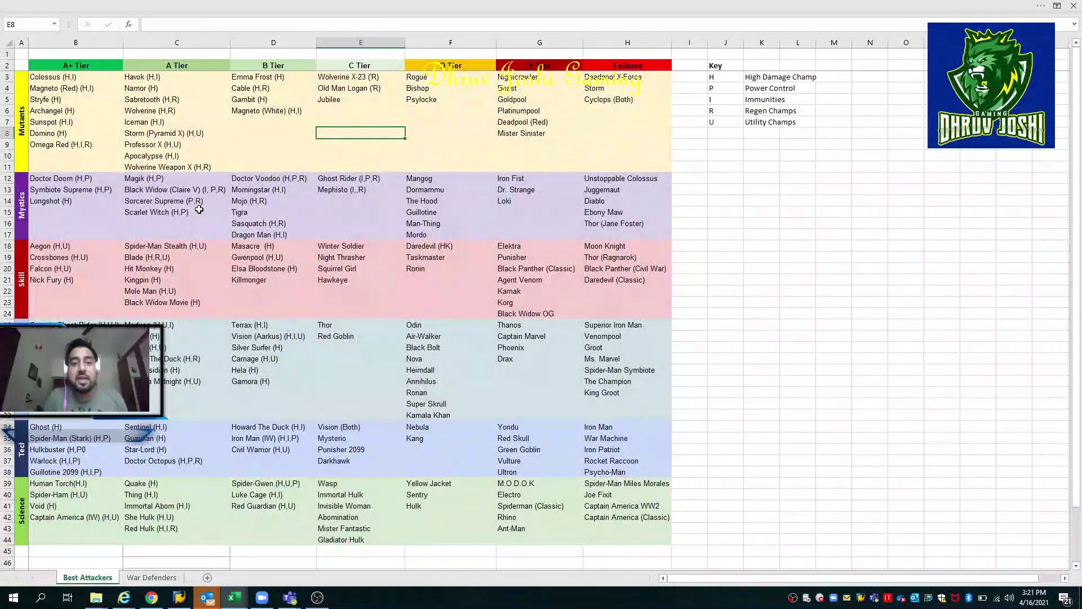
pyautogui.press('Down')
pyautogui.press('Down')
pyautogui.press('Down')
pyautogui.press('Down')
pyautogui.press('Down')
pyautogui.press('Down')
pyautogui.press('Down')
pyautogui.press('Down')
pyautogui.press('Down')
pyautogui.press('Down')
pyautogui.press('Down')
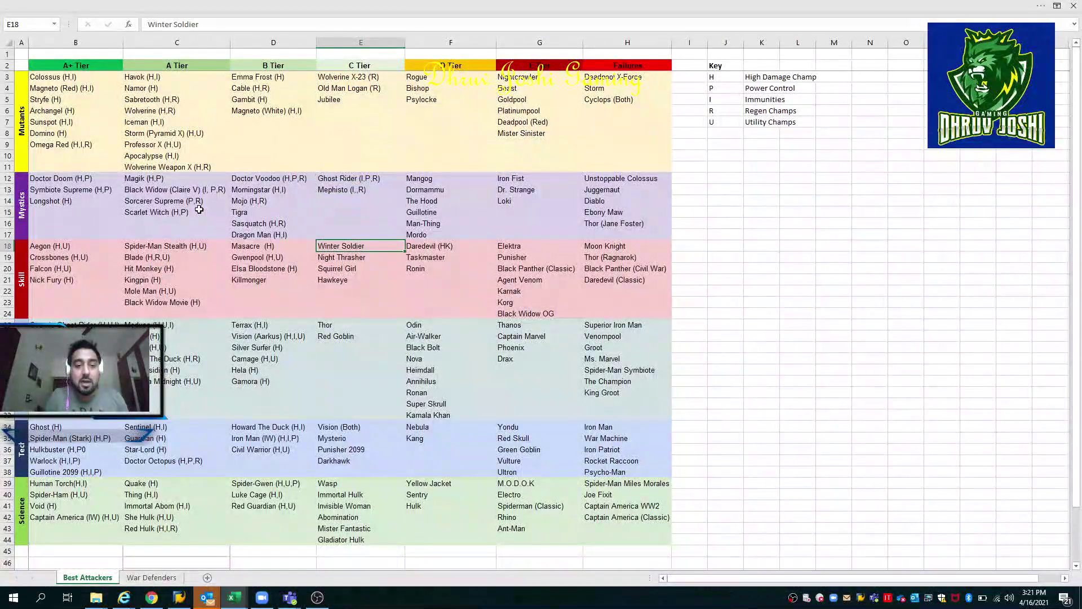
# Examine the Skill champions in the C Tier column, ending on Hawkeye
pyautogui.press('Down')
pyautogui.press('Down')
pyautogui.press('Down')
pyautogui.press('Down')
pyautogui.press('Down')
pyautogui.press('Down')
pyautogui.press('Down')
pyautogui.press('Up')
pyautogui.press('Up')
pyautogui.press('Up')
pyautogui.press('Up')
pyautogui.press('Up')
pyautogui.press('Down')
pyautogui.press('Up')
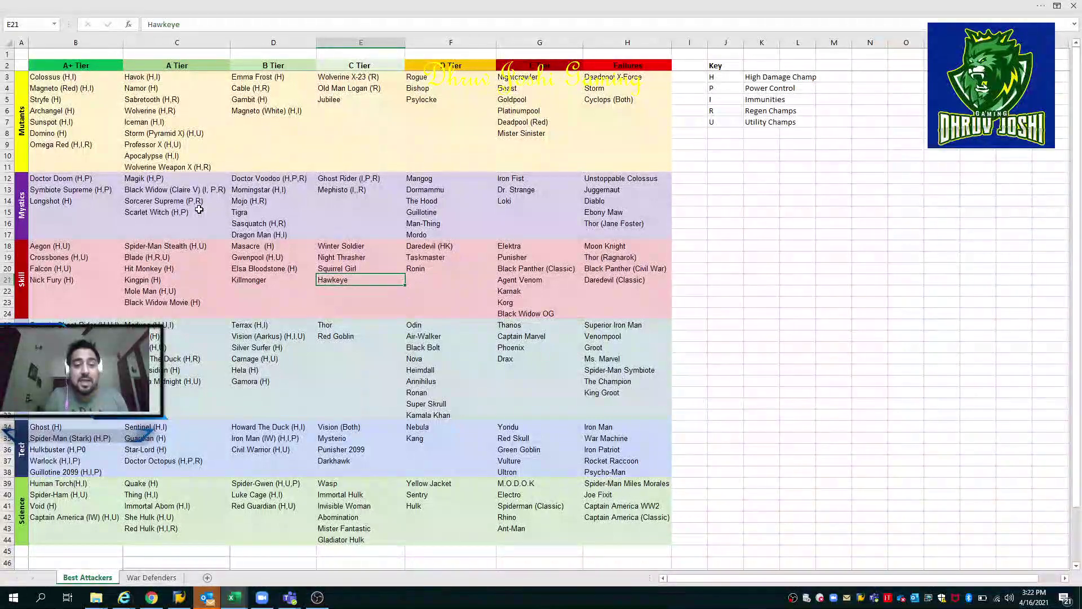
# Walk down the C Tier column past Thor and Red Goblin to examine the Tech champions
pyautogui.press('Down')
pyautogui.press('Down')
pyautogui.press('Down')
pyautogui.press('Down')
pyautogui.press('Down')
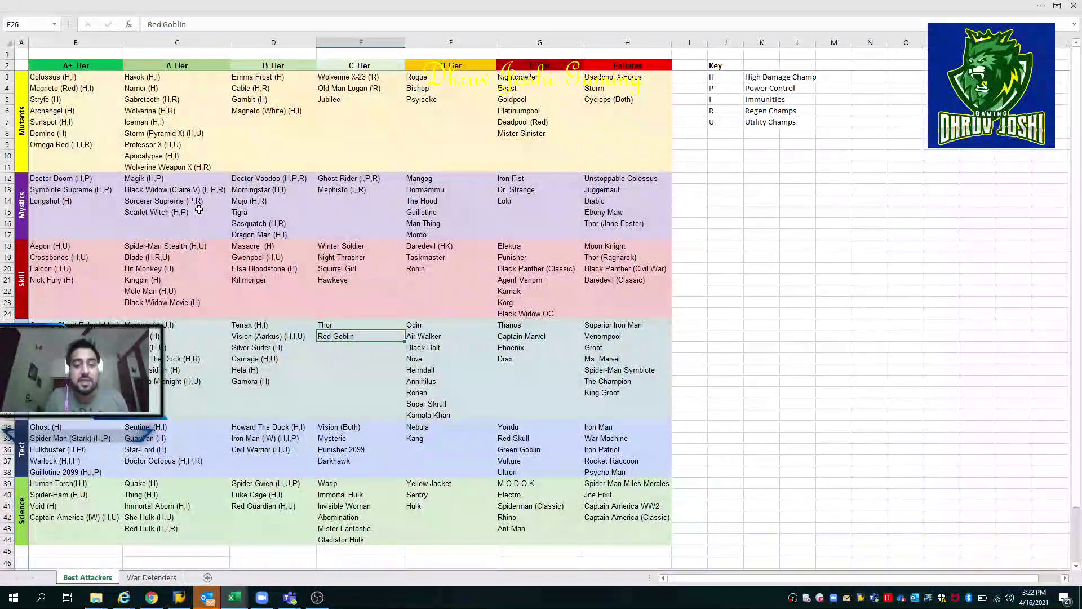
pyautogui.press('Down')
pyautogui.press('Down')
pyautogui.press('Down')
pyautogui.press('Down')
pyautogui.press('Down')
pyautogui.press('Down')
pyautogui.press('Down')
pyautogui.press('Down')
pyautogui.press('Down')
pyautogui.press('Down')
pyautogui.press('Down')
pyautogui.press('Up')
pyautogui.press('Up')
pyautogui.press('Up')
pyautogui.press('Down')
# Review the C Tier column from the lower sections back up to its header in E2
pyautogui.press('Up')
pyautogui.press('Up')
pyautogui.press('Up')
pyautogui.press('Up')
pyautogui.press('Up')
pyautogui.press('Up')
pyautogui.press('Up')
pyautogui.press('Up')
pyautogui.press('Up')
pyautogui.press('Up')
pyautogui.press('Up')
pyautogui.press('Up')
pyautogui.press('Up')
pyautogui.press('Up')
pyautogui.press('Up')
pyautogui.press('Up')
pyautogui.press('Up')
pyautogui.press('Up')
pyautogui.press('Up')
pyautogui.press('Up')
pyautogui.press('Up')
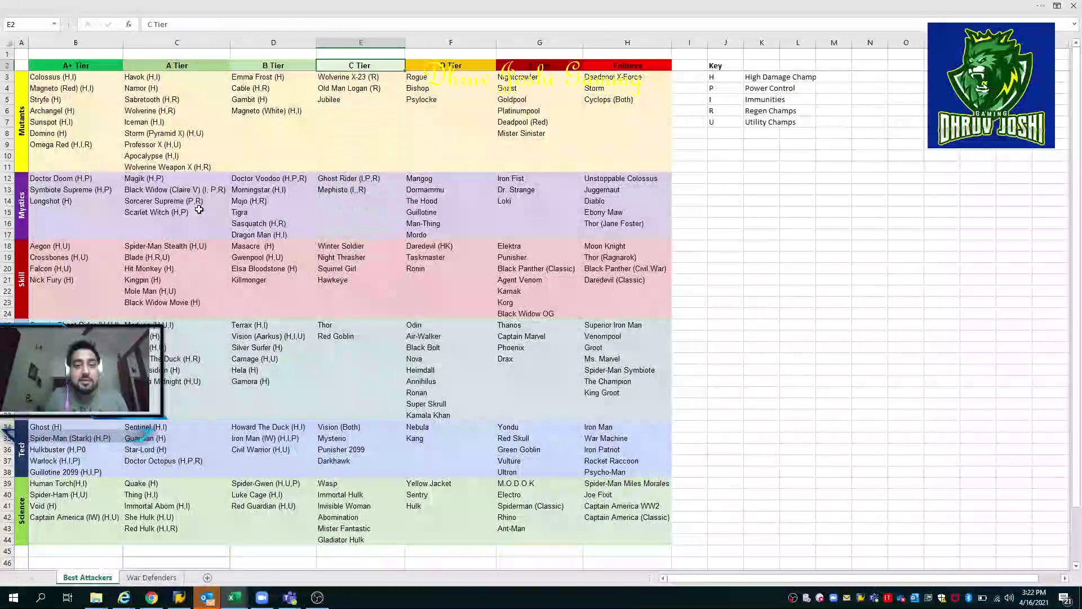
# Highlight the A Tier through C Tier columns and return to the C Tier header
pyautogui.hotkey('ctrl', 'space')
pyautogui.hotkey('shift', 'Left')
pyautogui.hotkey('shift', 'Left')
pyautogui.hotkey('shift', 'Left')
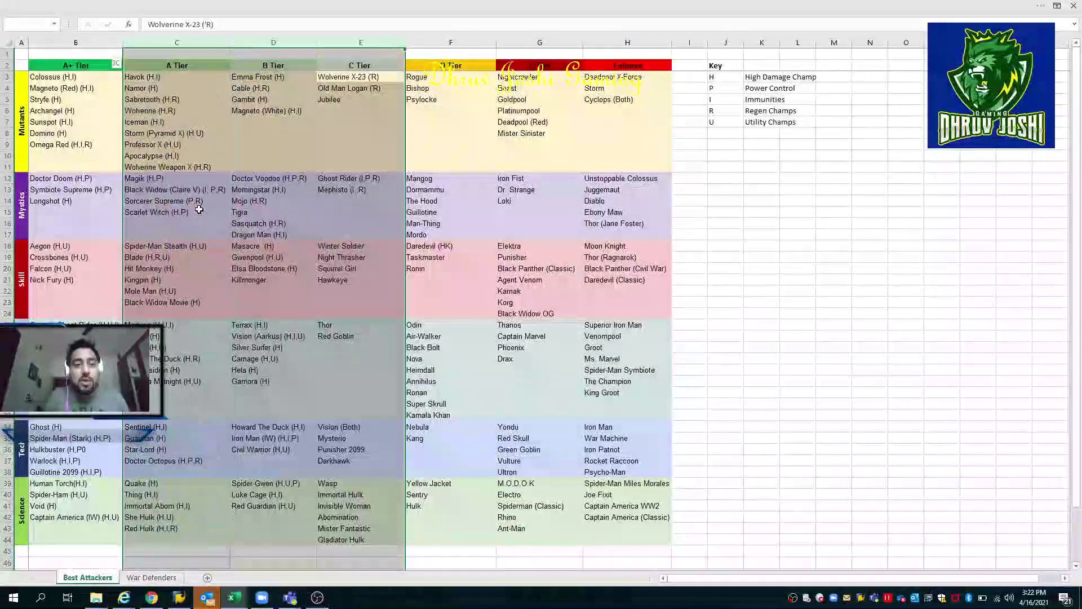
pyautogui.press('Right')
pyautogui.press('Up')
pyautogui.press('Left')
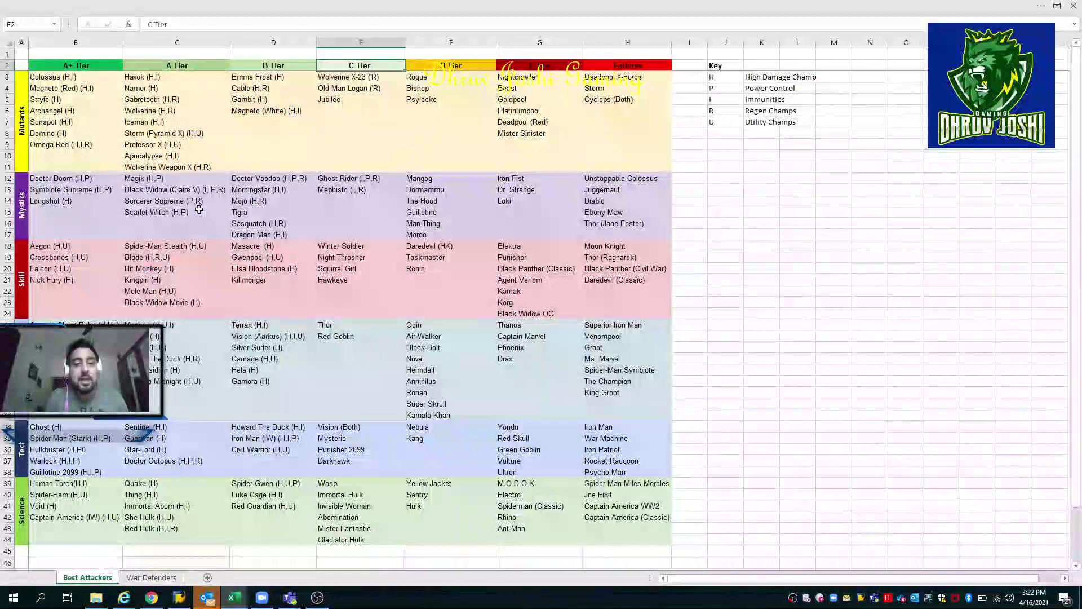
# Highlight the B Tier and C Tier columns and go to Rogue in the D Tier column
pyautogui.hotkey('ctrl', 'space')
pyautogui.hotkey('shift', 'Left')
pyautogui.press('Right')
pyautogui.press('Left')
pyautogui.press('Right')
pyautogui.press('Down')
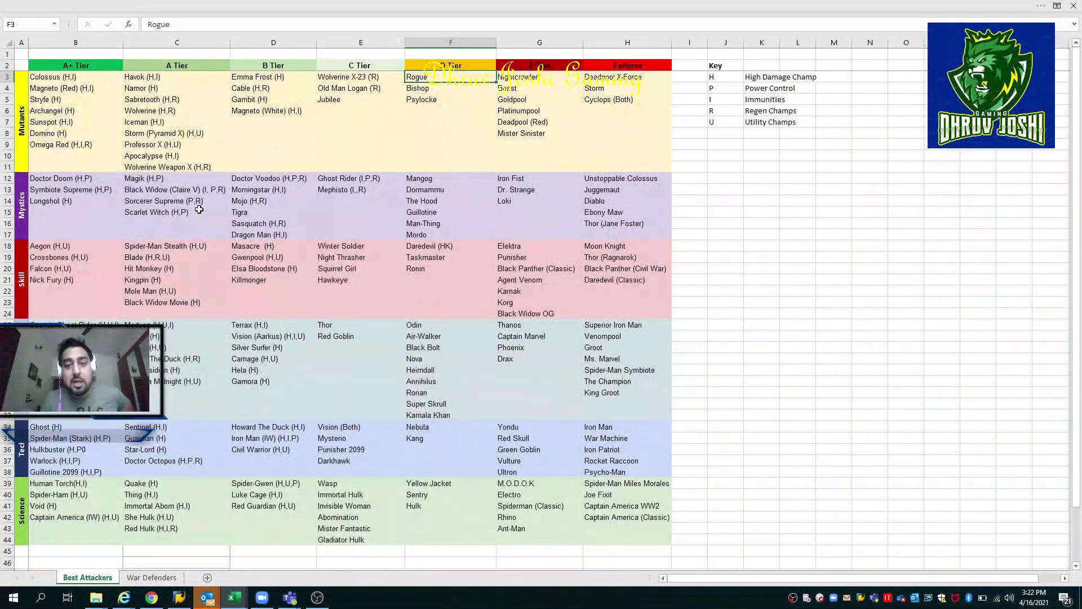
# Examine the Mutants champions in the D Tier column and go to Mangog in its Mystics section
pyautogui.press('Left')
pyautogui.press('Right')
pyautogui.press('Up')
pyautogui.press('Down')
pyautogui.press('Down')
pyautogui.press('Down')
pyautogui.hotkey('ctrl', 'Down')
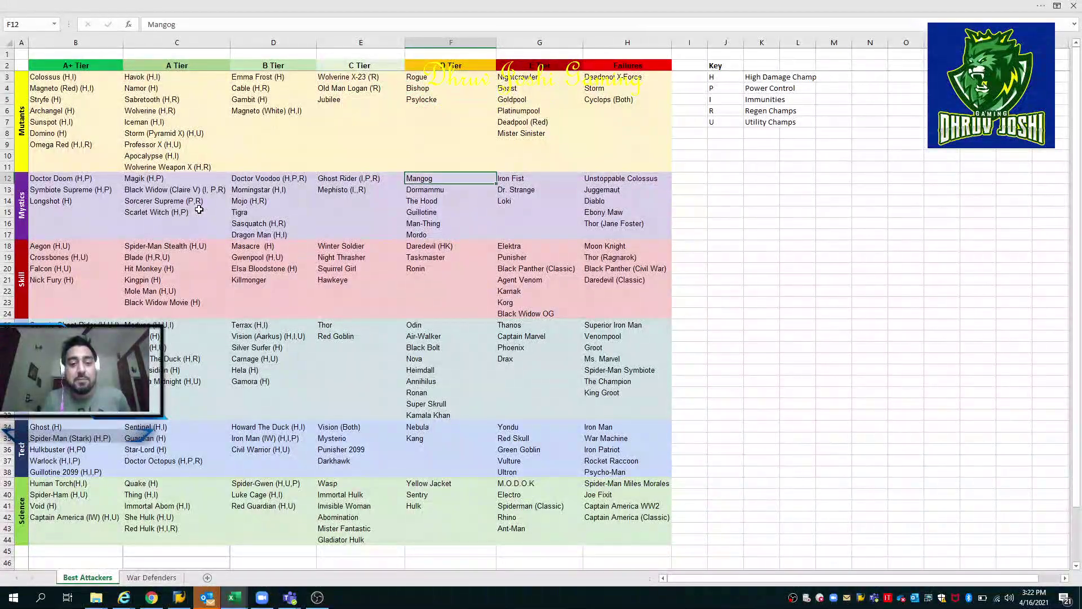
# Compare Mangog and Dormammu in the D Tier column's Mystics section
pyautogui.press('Down')
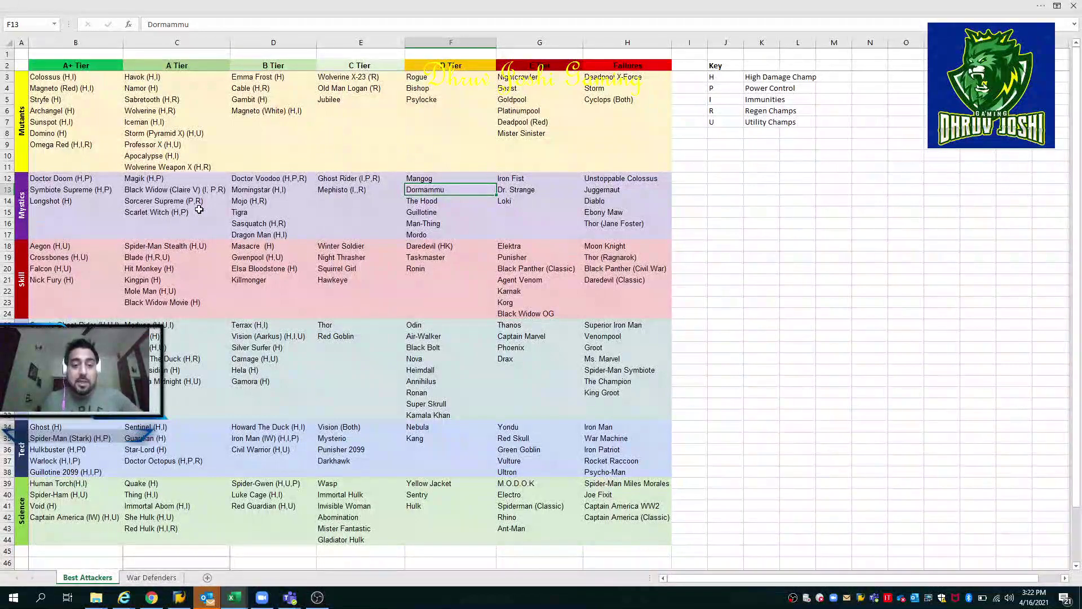
pyautogui.press('Up')
pyautogui.press('Down')
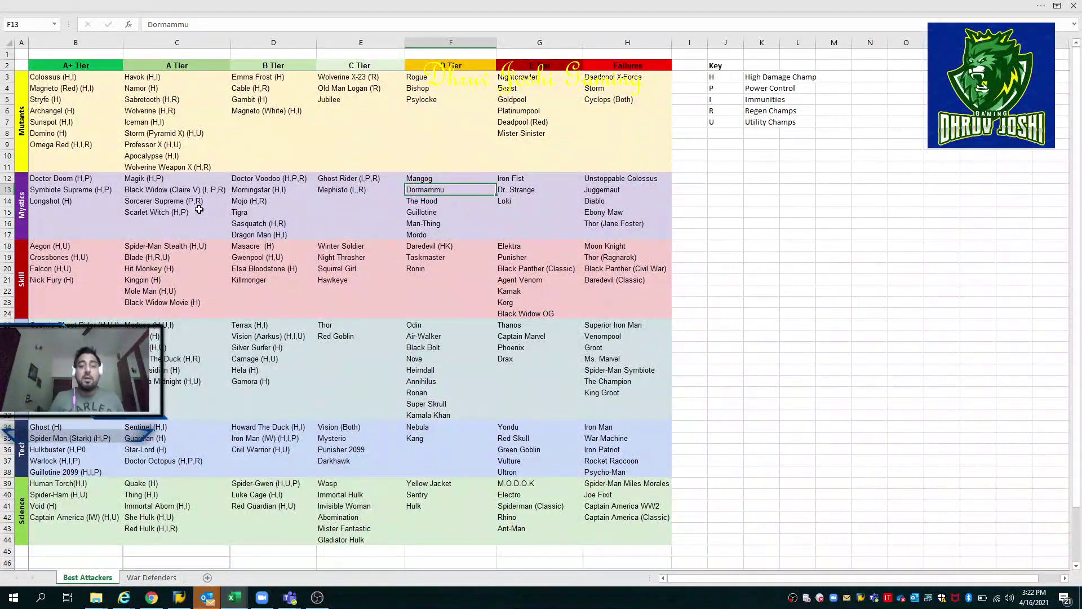
# Highlight the columns from C Tier back to A+ Tier, starting from Ghost Rider (I,P,R)
pyautogui.press('Up')
pyautogui.press('Left')
pyautogui.hotkey('ctrl', 'space')
pyautogui.hotkey('shift', 'Left')
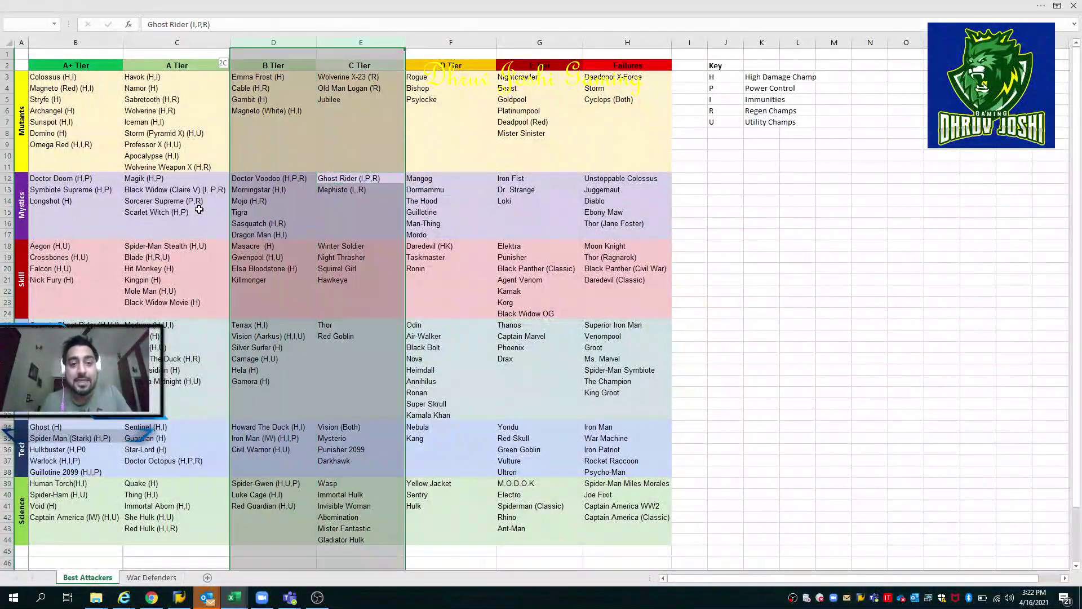
pyautogui.hotkey('shift', 'Left')
pyautogui.hotkey('shift', 'Left')
# Compare the first Mystics row across the A+ Tier to C Tier columns, ending on Ghost Rider (I,P,R)
pyautogui.press('Left')
pyautogui.press('Right')
pyautogui.press('Left')
pyautogui.press('Left')
pyautogui.press('Left')
pyautogui.press('Right')
pyautogui.press('Right')
pyautogui.press('Right')
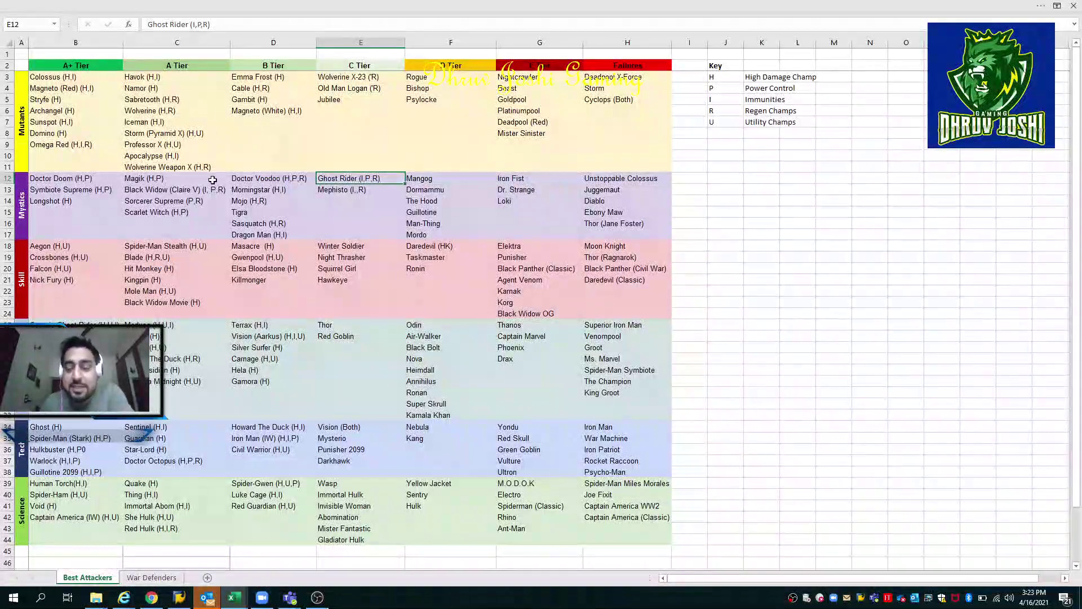
# Review the ability key entries from High Damage Champ through Power Control to Immunities
pyautogui.click(724, 65)
pyautogui.press('Down')
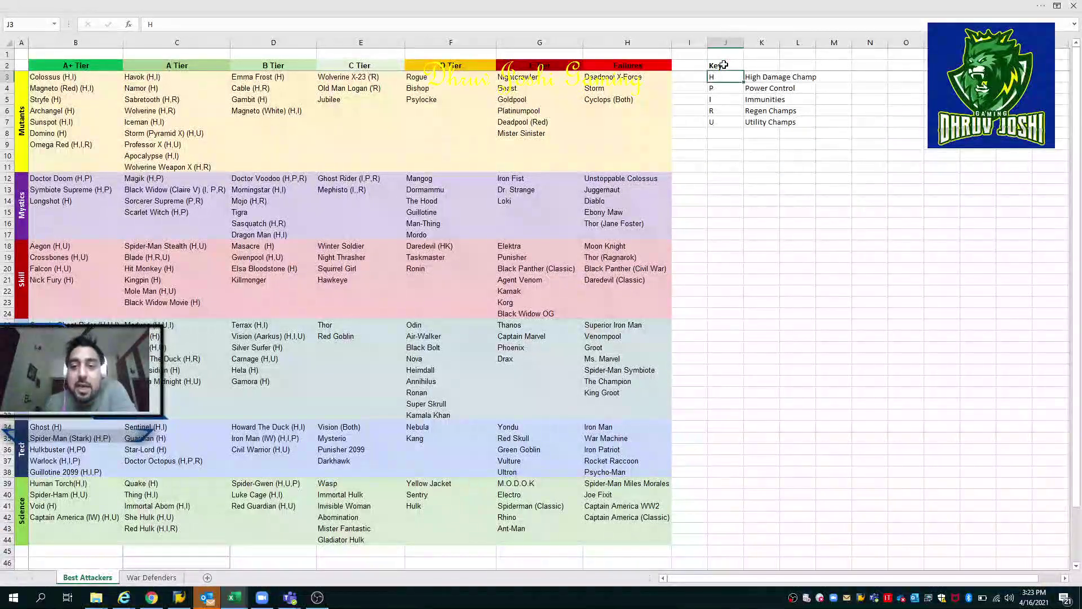
pyautogui.press('Right')
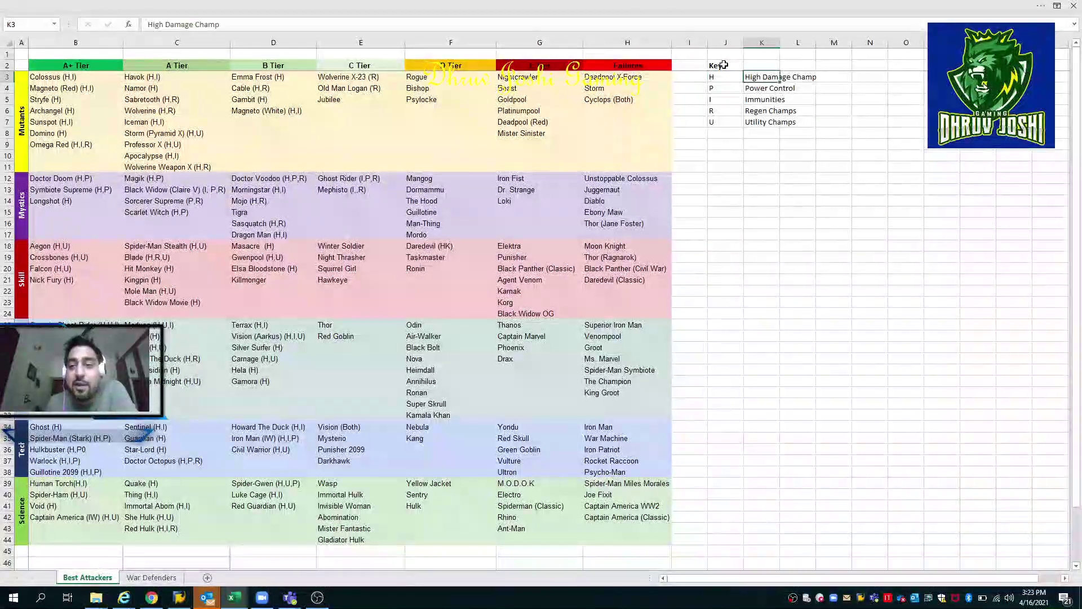
pyautogui.press('Down')
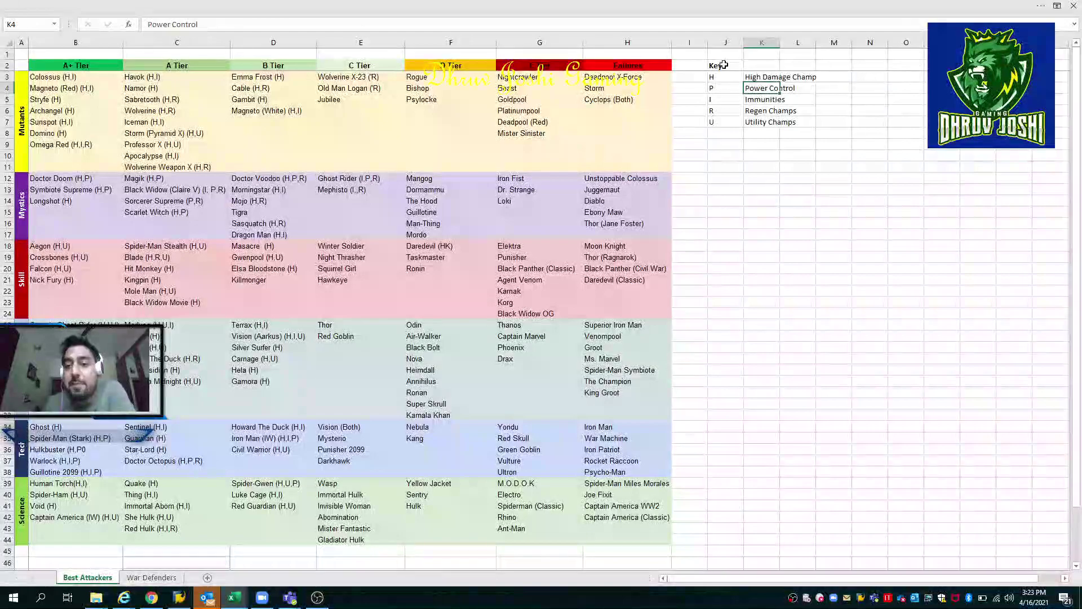
pyautogui.press('Down')
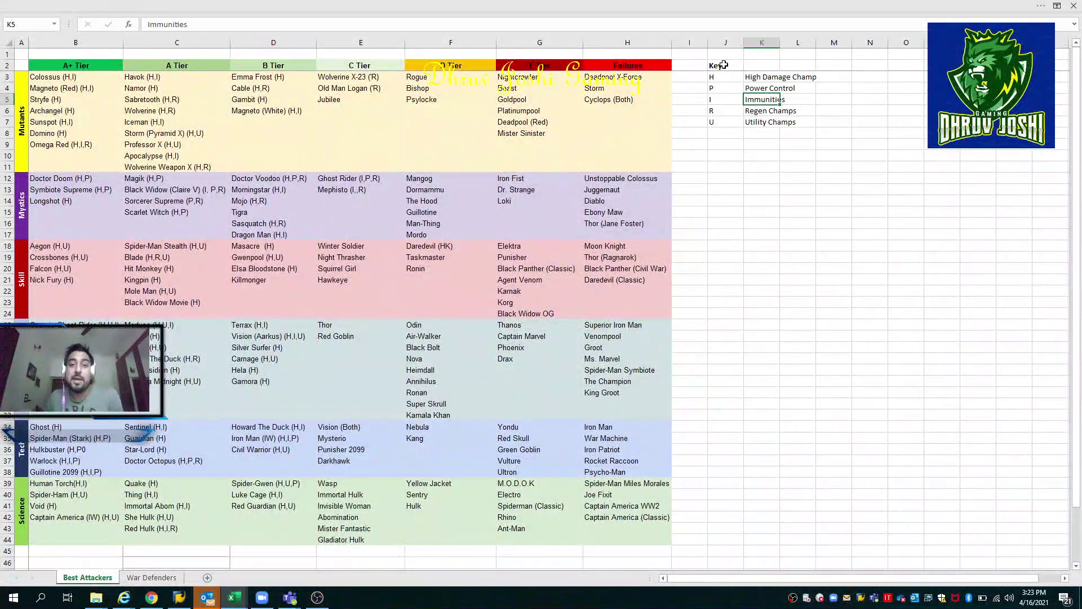
# Go from the Immunities key entry back across the row to the A+ Tier column's Mutants section
pyautogui.press('Left')
pyautogui.press('Left')
pyautogui.press('Left')
pyautogui.press('Left')
pyautogui.press('Left')
pyautogui.press('Left')
pyautogui.press('Left')
pyautogui.press('Left')
pyautogui.press('Left')
pyautogui.press('Left')
pyautogui.press('Right')
pyautogui.press('Right')
pyautogui.press('Left')
# Check the extent of the A+ Tier Mutants list and go to Havok (H,I) in the A Tier column
pyautogui.press('Up')
pyautogui.press('Up')
pyautogui.hotkey('ctrl', 'Down')
pyautogui.hotkey('ctrl', 'Up')
pyautogui.press('Down')
pyautogui.press('Right')
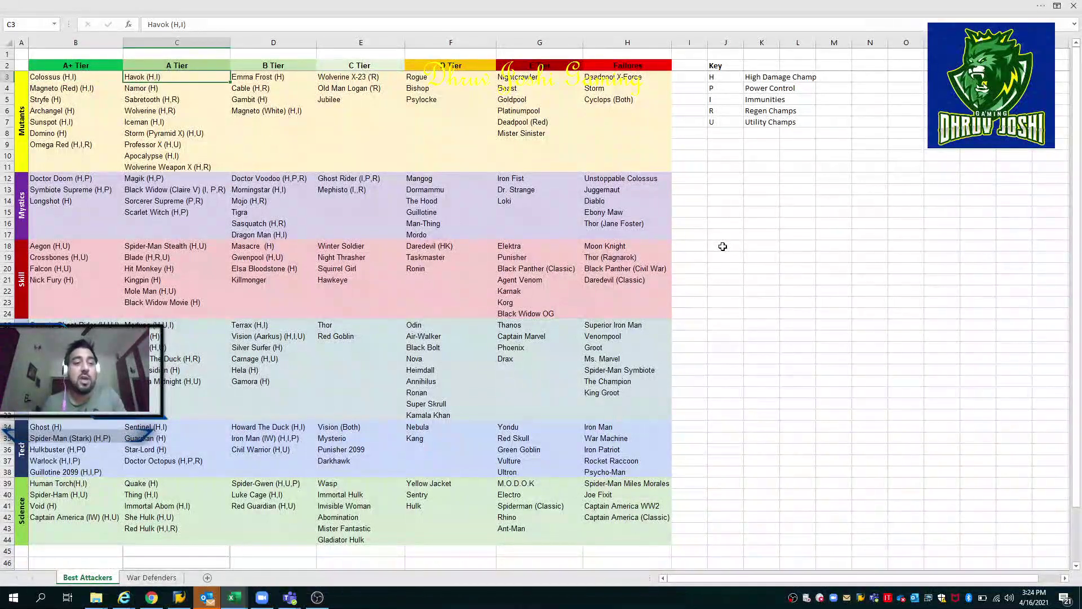
# Run down the A Tier column's Mutants champions starting from Havok (H,I)
pyautogui.press('Down')
pyautogui.press('Down')
pyautogui.press('Down')
pyautogui.press('Down')
pyautogui.press('Down')
pyautogui.press('Down')
pyautogui.press('Down')
pyautogui.press('Down')
pyautogui.press('Down')
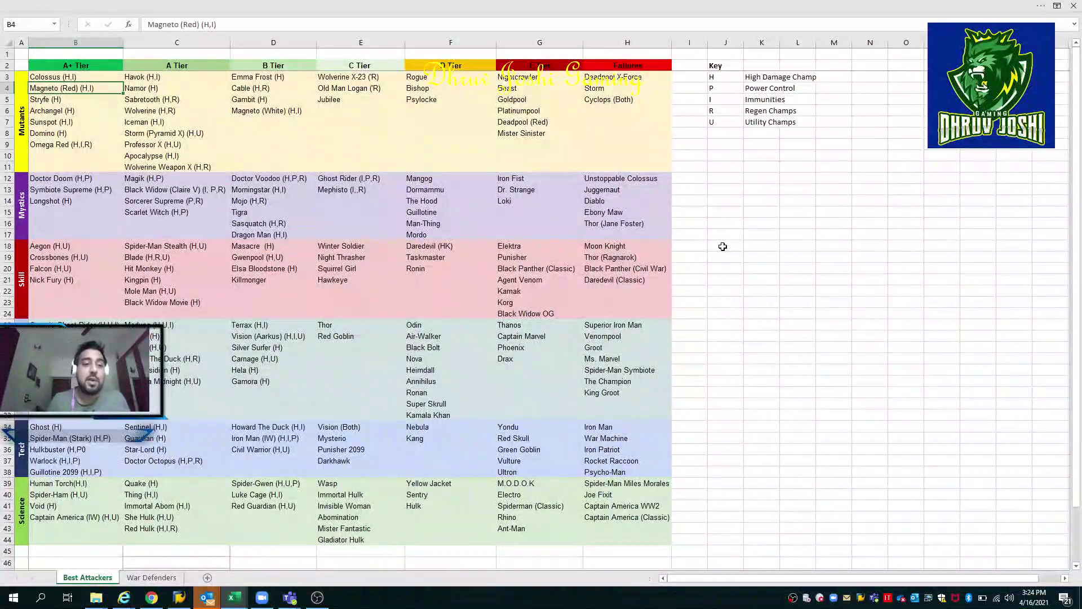
# Go back up the Mutants section to Magneto (Red) (H,I) in the A+ Tier column
pyautogui.press('Up')
pyautogui.press('Up')
pyautogui.press('Up')
pyautogui.press('Up')
pyautogui.press('Up')
pyautogui.press('Up')
pyautogui.press('Up')
pyautogui.press('Up')
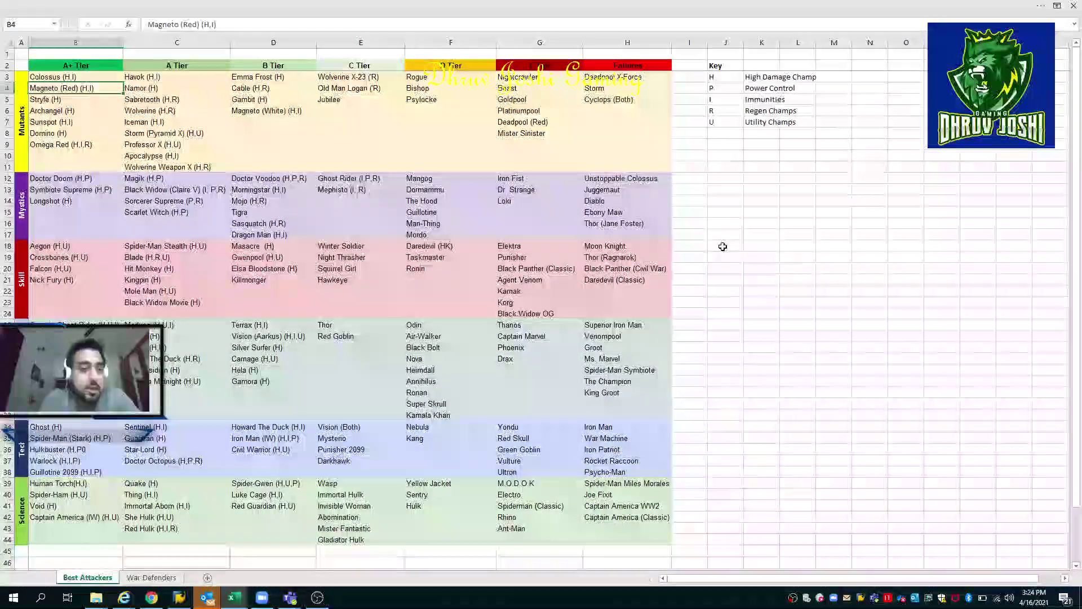
# Examine the A+ Tier Mutants one by one from Magneto (Red) through Stryfe, Archangel, Sunspot and Domino to Omega Red
pyautogui.press('Down')
pyautogui.press('Down')
pyautogui.press('Up')
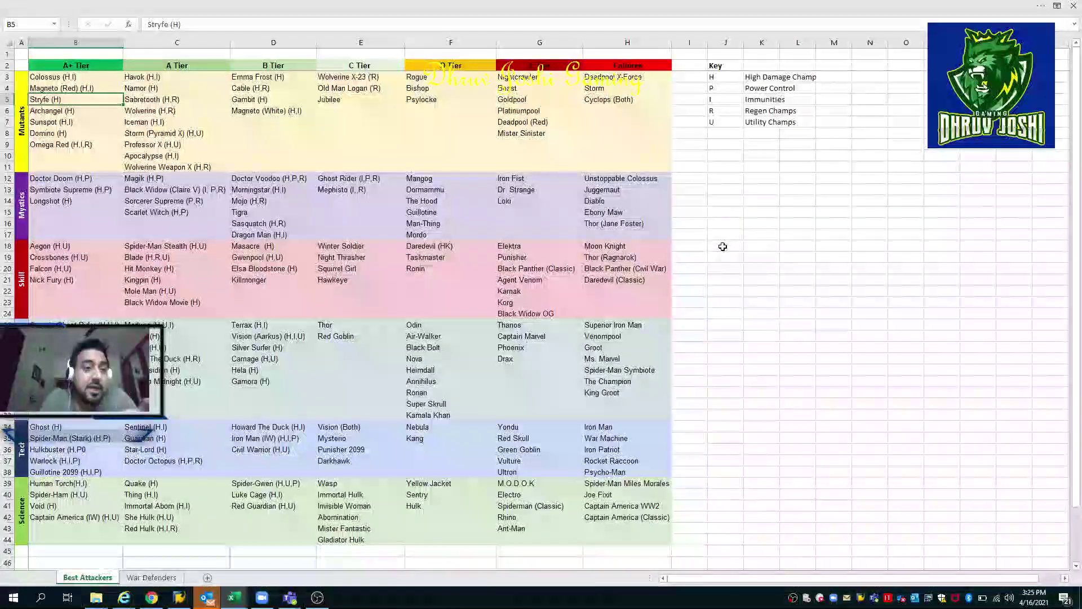
pyautogui.press('Down')
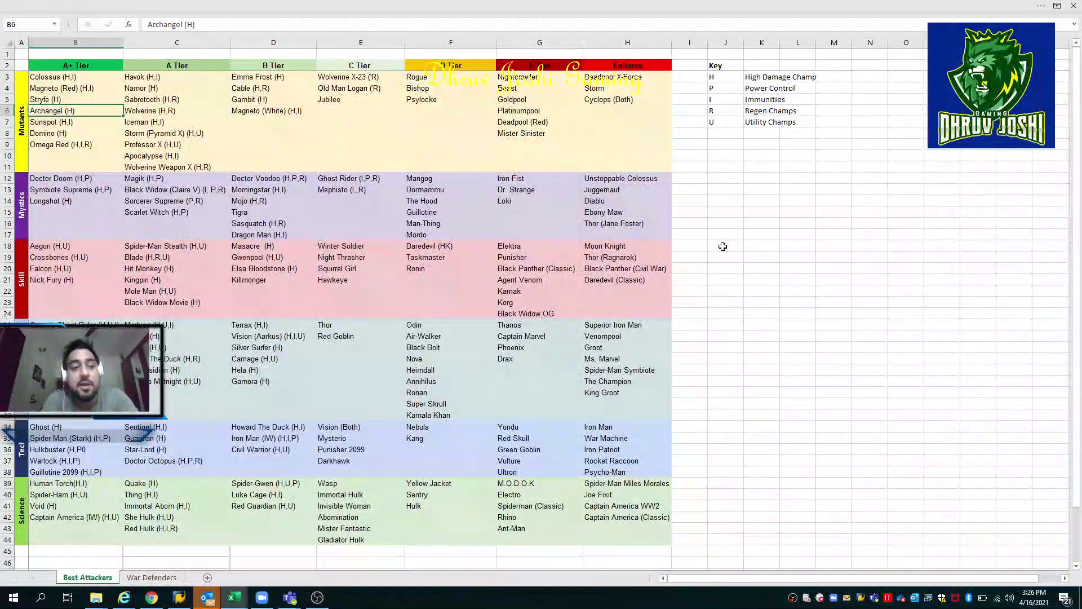
pyautogui.press('Down')
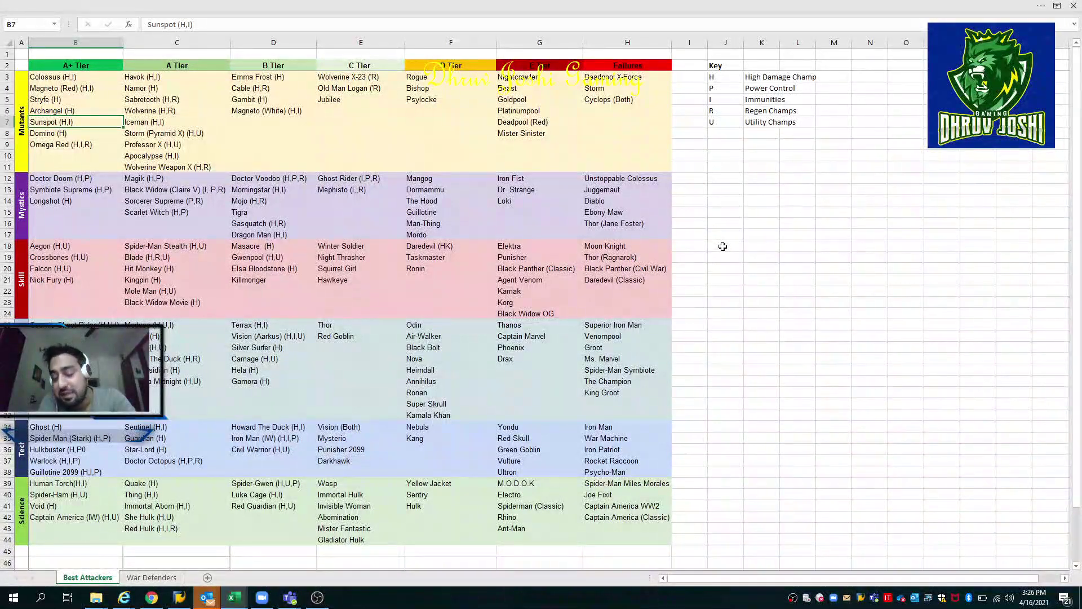
pyautogui.press('Down')
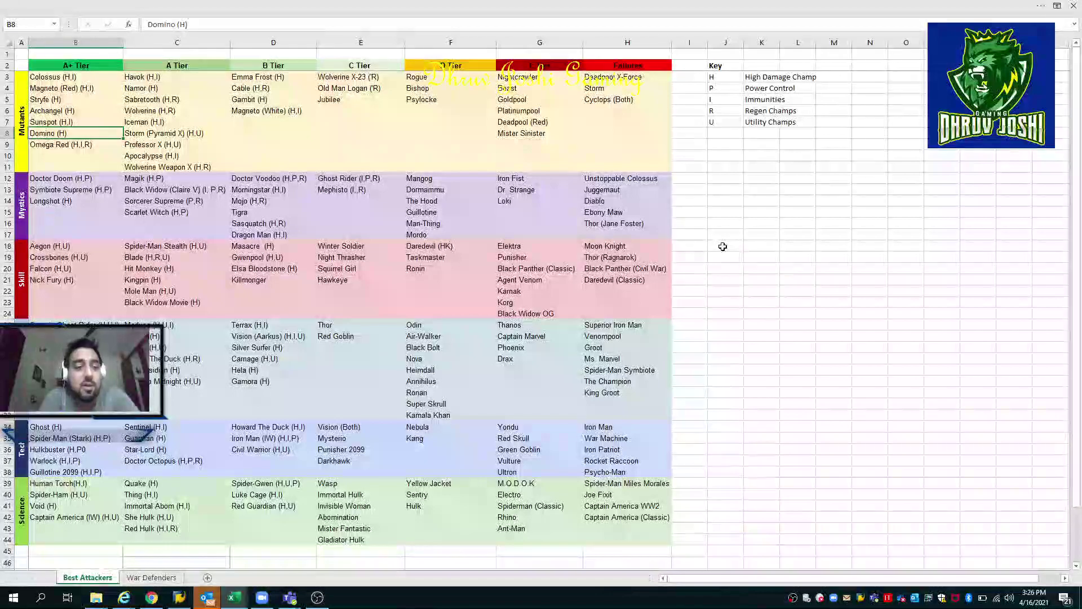
pyautogui.press('Down')
pyautogui.press('Up')
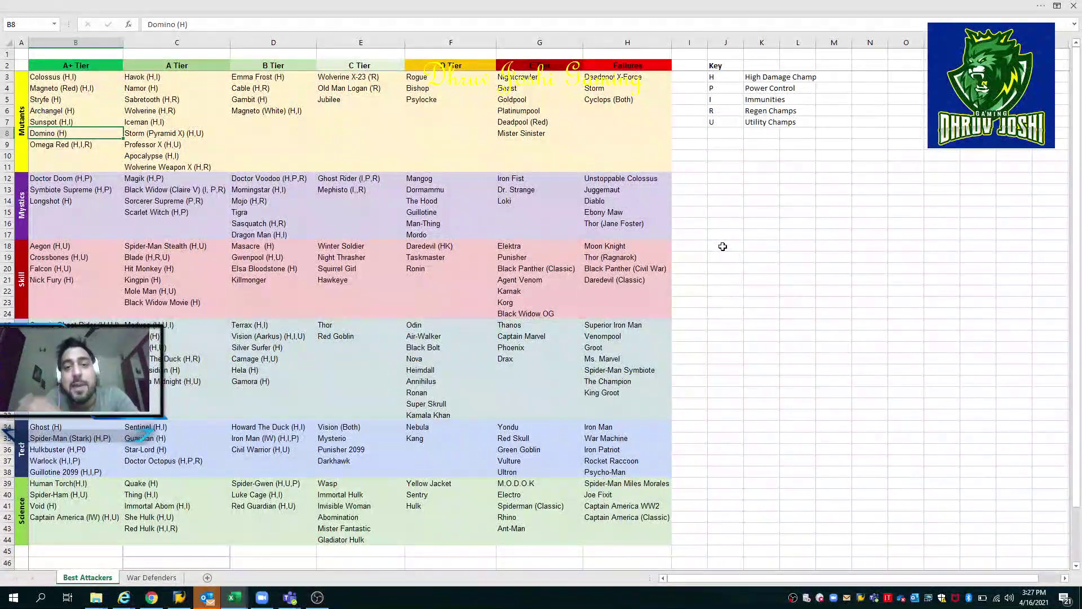
pyautogui.press('Down')
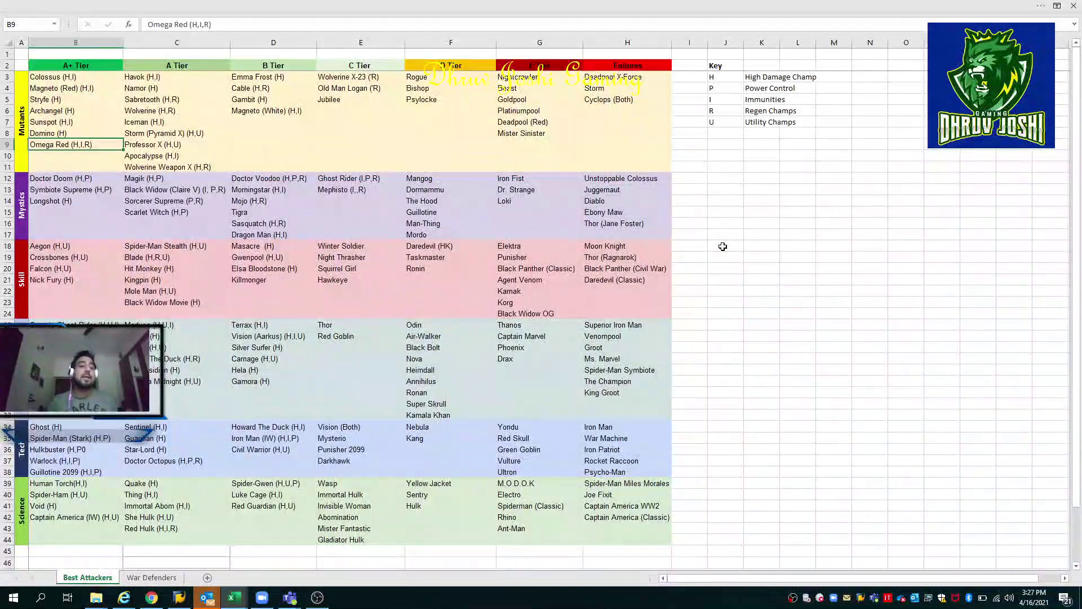
# Recheck the A+ Tier Mutants upward from Omega Red and back down to Omega Red (H,I,R)
pyautogui.press('Up')
pyautogui.press('Up')
pyautogui.press('Up')
pyautogui.press('Up')
pyautogui.press('Up')
pyautogui.press('Up')
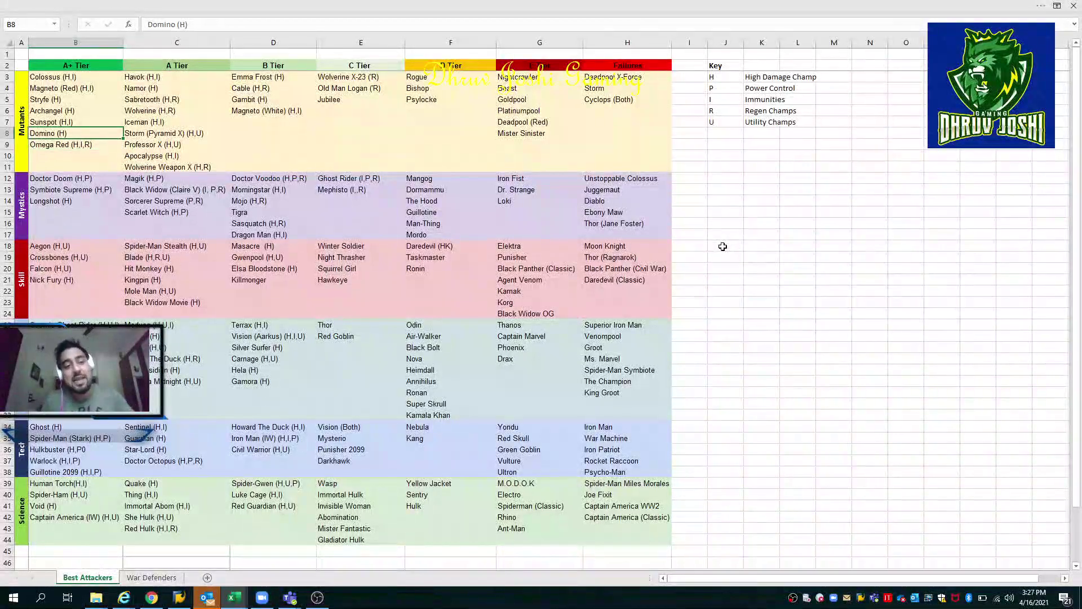
pyautogui.press('Down')
pyautogui.press('Down')
pyautogui.press('Down')
pyautogui.press('Down')
pyautogui.press('Down')
pyautogui.press('Down')
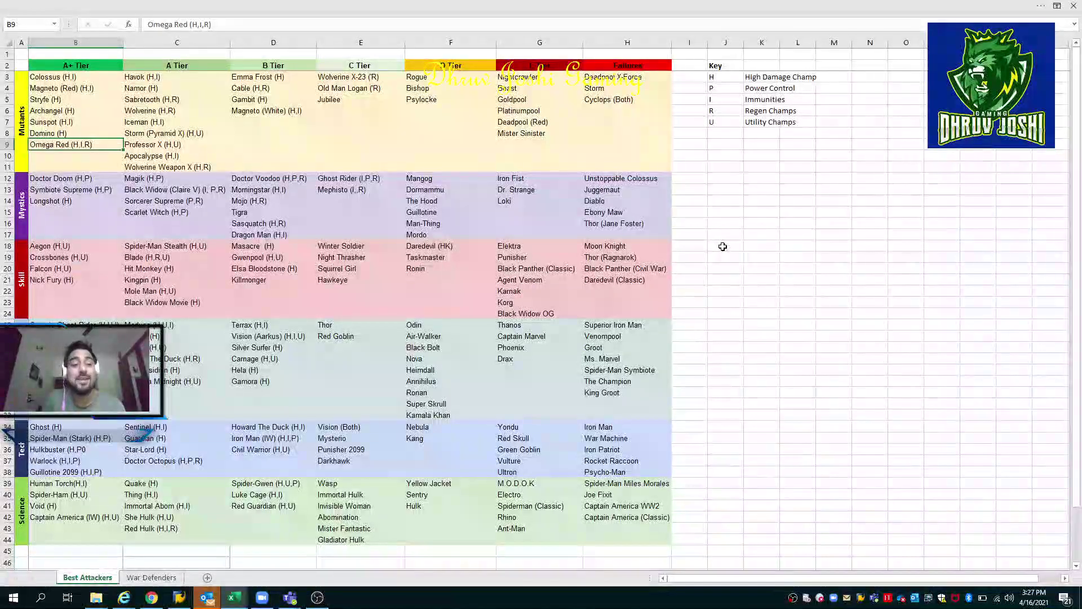
# Go to Colossus (H,I) at the start of the A+ Tier Mutants, and jump to the section's last champion, Omega Red
pyautogui.press('Up')
pyautogui.press('Up')
pyautogui.press('Up')
pyautogui.press('Up')
pyautogui.press('Up')
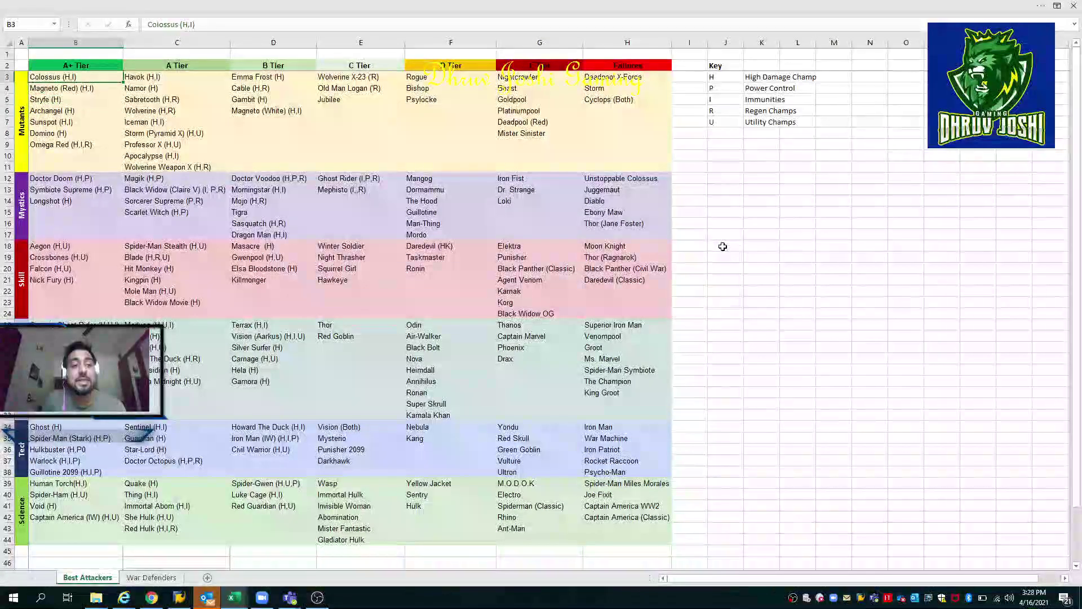
pyautogui.press('Up')
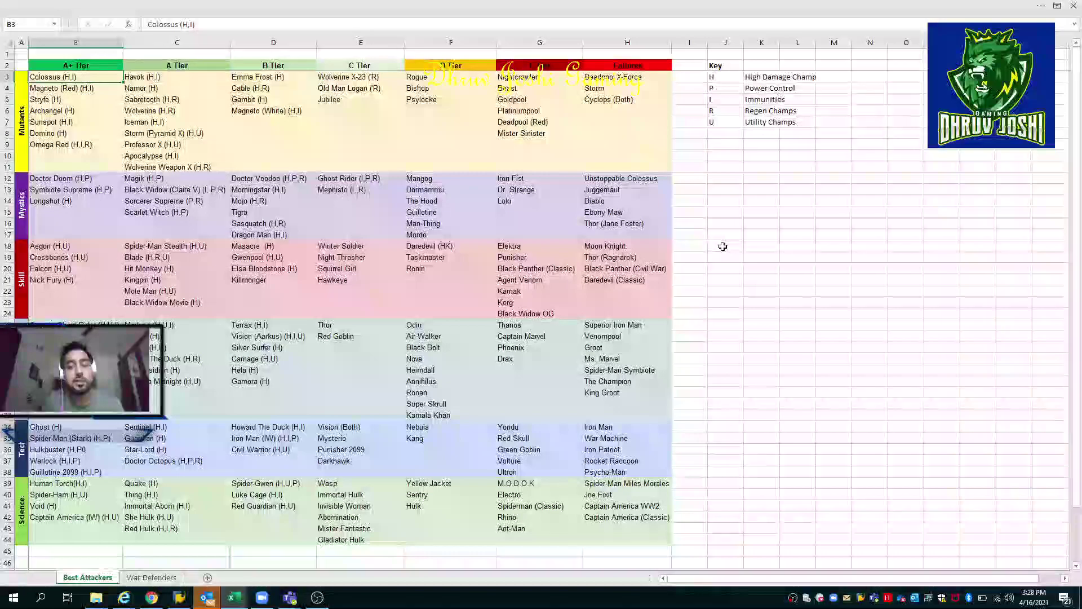
pyautogui.hotkey('ctrl', 'Down')
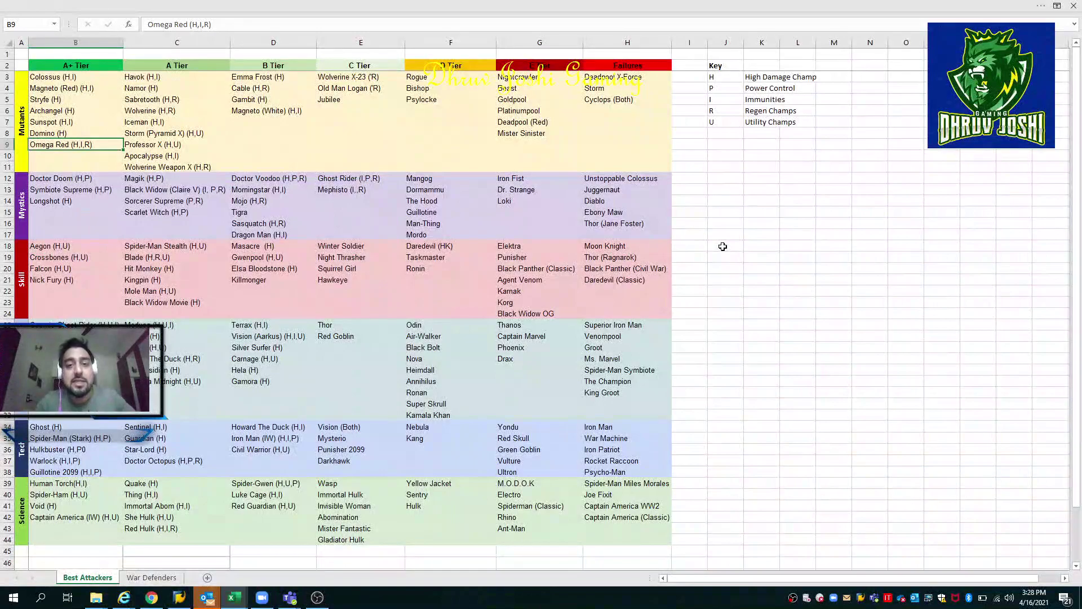
# Compare Deadpool (Red) and Mister Sinister in the Mutants section of the tier column just before Failures
pyautogui.press('Right')
pyautogui.press('Right')
pyautogui.press('Right')
pyautogui.press('Right')
pyautogui.press('Right')
pyautogui.press('Up')
pyautogui.press('Up')
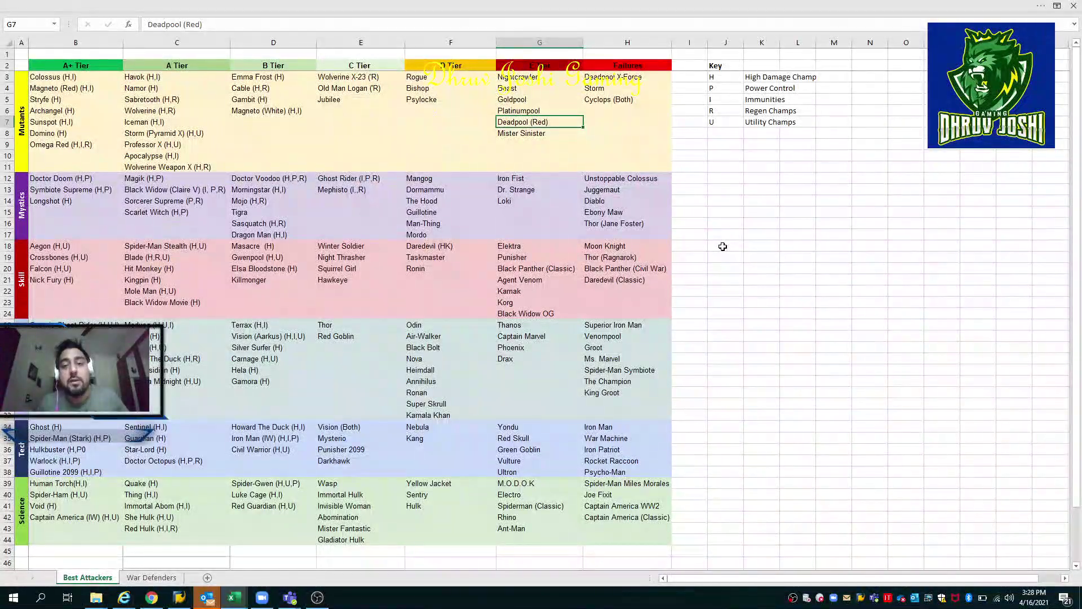
pyautogui.press('Down')
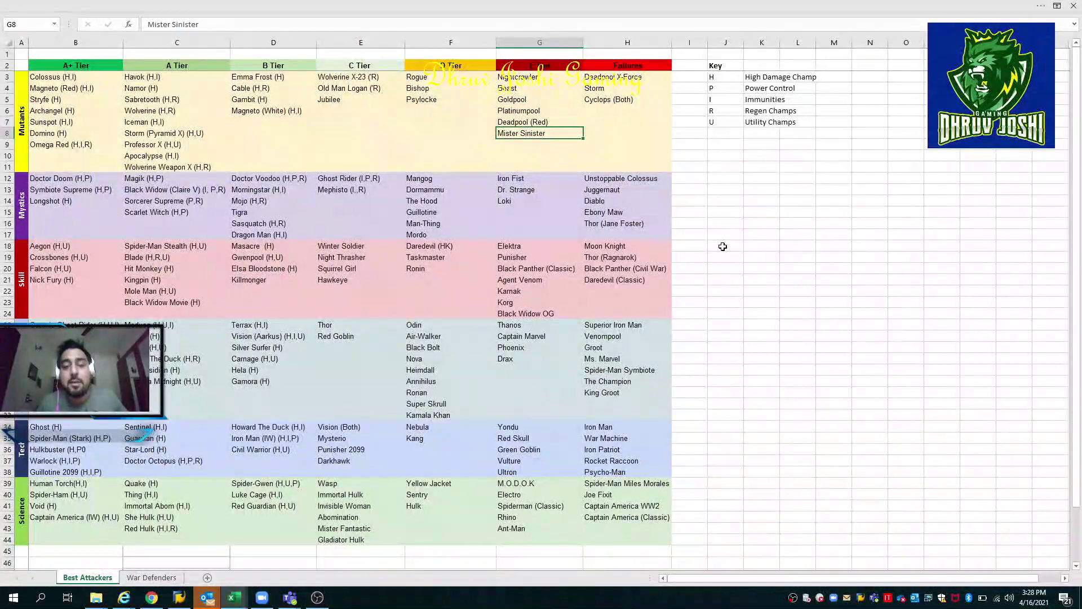
# Check across Mister Sinister's row and go up the same Mutants list to Beast
pyautogui.hotkey('ctrl', 'Left')
pyautogui.hotkey('ctrl', 'Right')
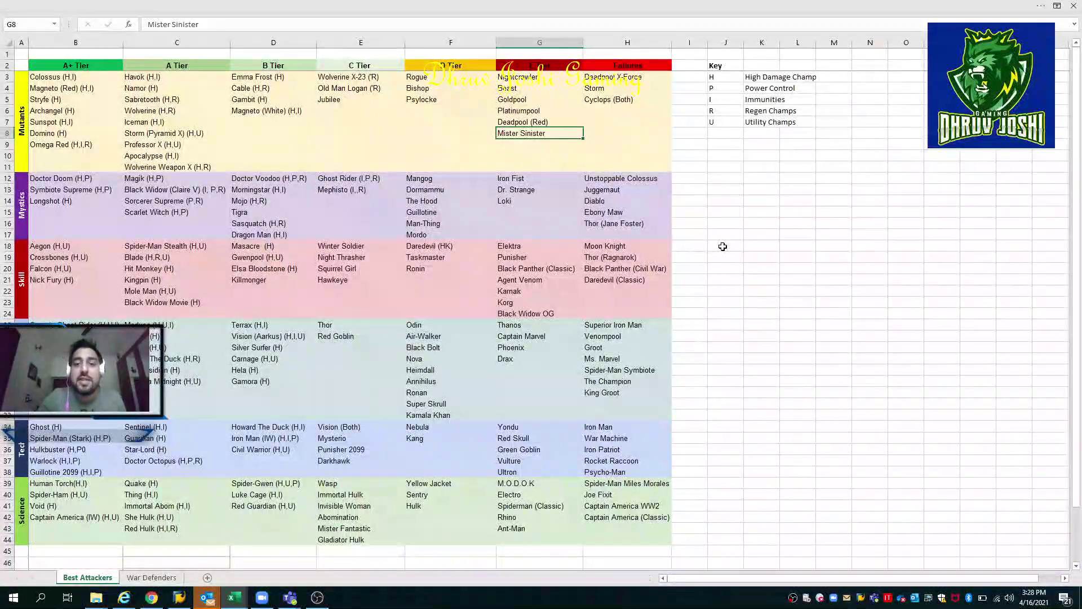
pyautogui.press('Up')
pyautogui.press('Up')
pyautogui.press('Up')
pyautogui.press('Up')
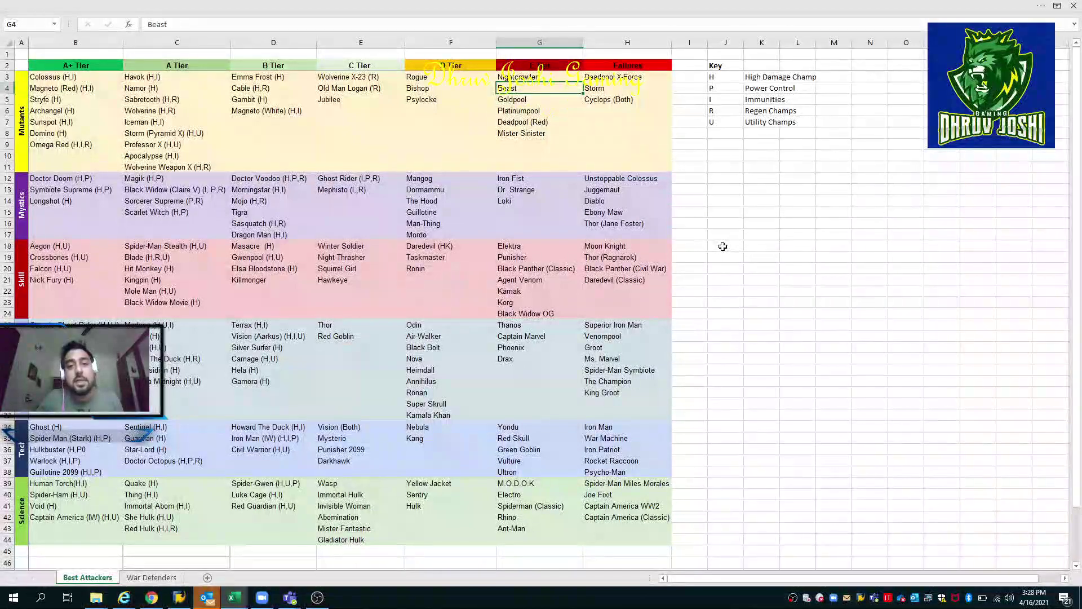
# Go from Beast to Doctor Doom (H,P) in the A+ Tier column's Mystics section
pyautogui.press('Down')
pyautogui.press('Down')
pyautogui.press('Down')
pyautogui.press('Down')
pyautogui.press('Down')
pyautogui.press('Down')
pyautogui.press('Down')
pyautogui.press('Left')
pyautogui.press('Left')
pyautogui.press('Left')
pyautogui.press('Left')
pyautogui.press('Left')
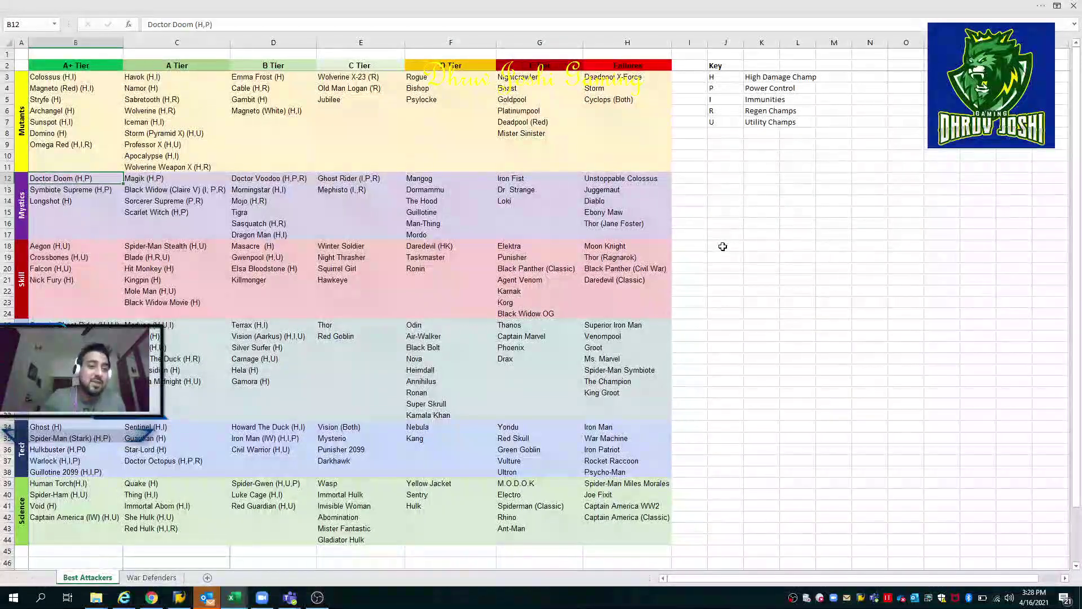
# Return to Omega Red in the A+ Tier column, and go to Havok (H,I) at the start of the A Tier Mutants
pyautogui.press('Up')
pyautogui.press('Up')
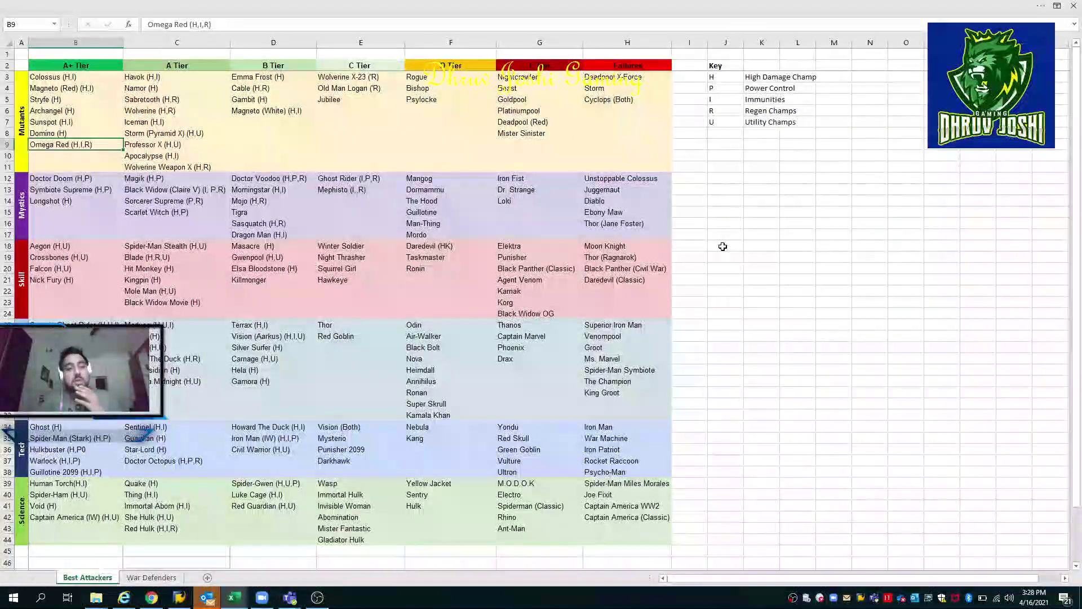
pyautogui.press('Right')
pyautogui.press('Up')
pyautogui.press('Up')
pyautogui.press('Up')
pyautogui.press('Up')
pyautogui.press('Up')
pyautogui.press('Up')
pyautogui.press('Down')
pyautogui.press('Up')
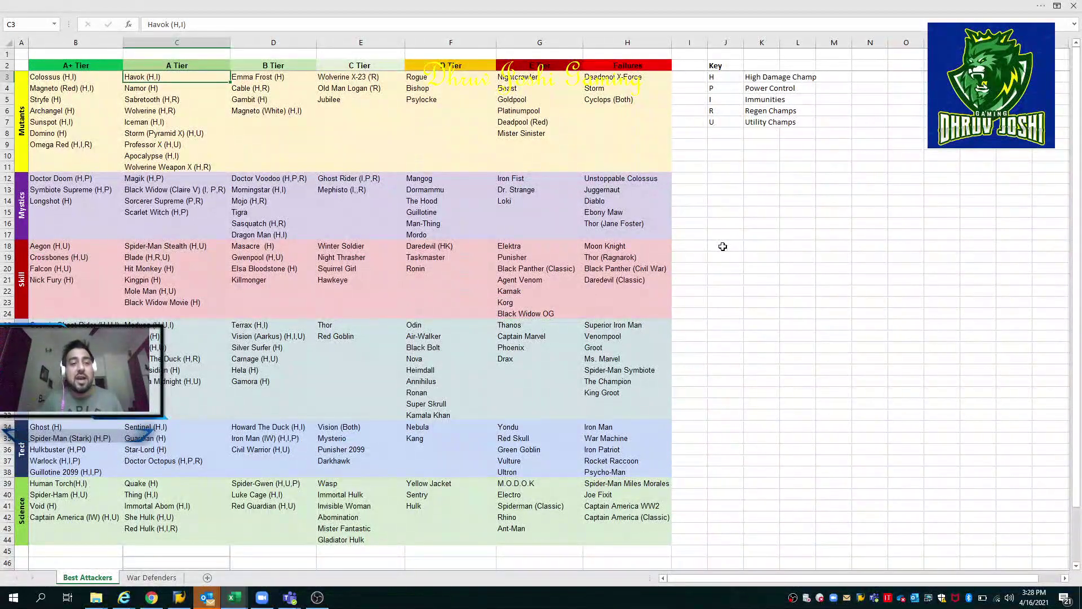
# Examine the A Tier Mutants from Havok down through Wolverine and Iceman to Professor X (H,U)
pyautogui.press('Down')
pyautogui.press('Down')
pyautogui.press('Down')
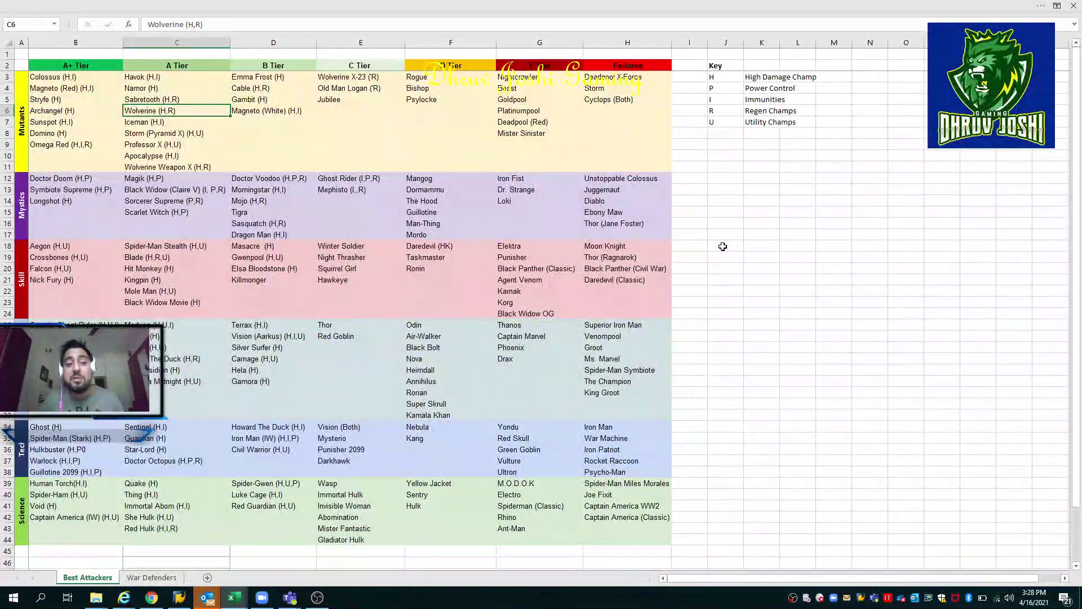
pyautogui.press('Down')
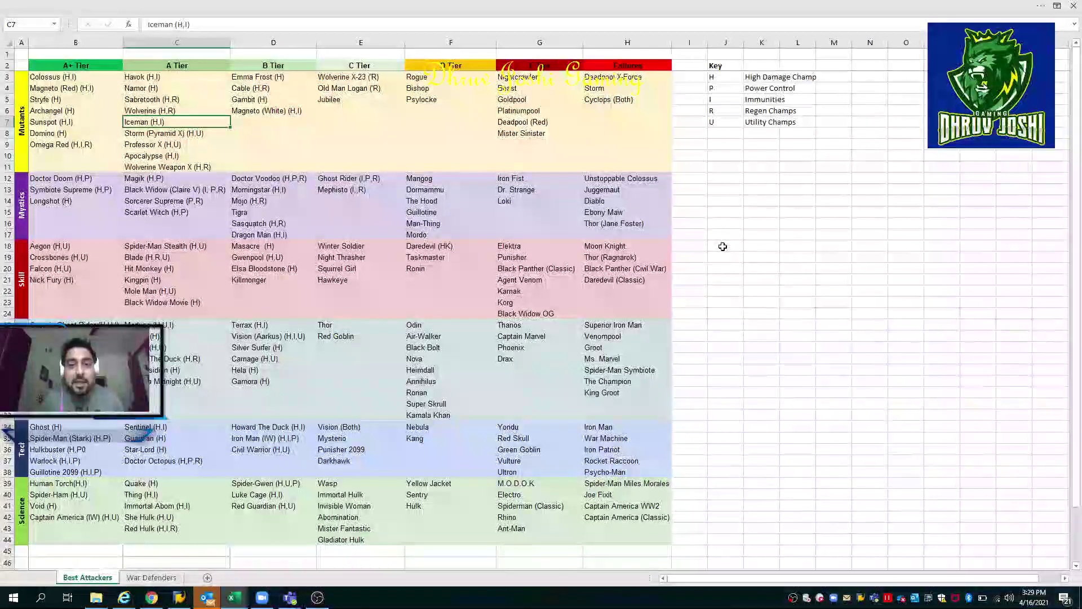
pyautogui.press('Down')
pyautogui.press('Down')
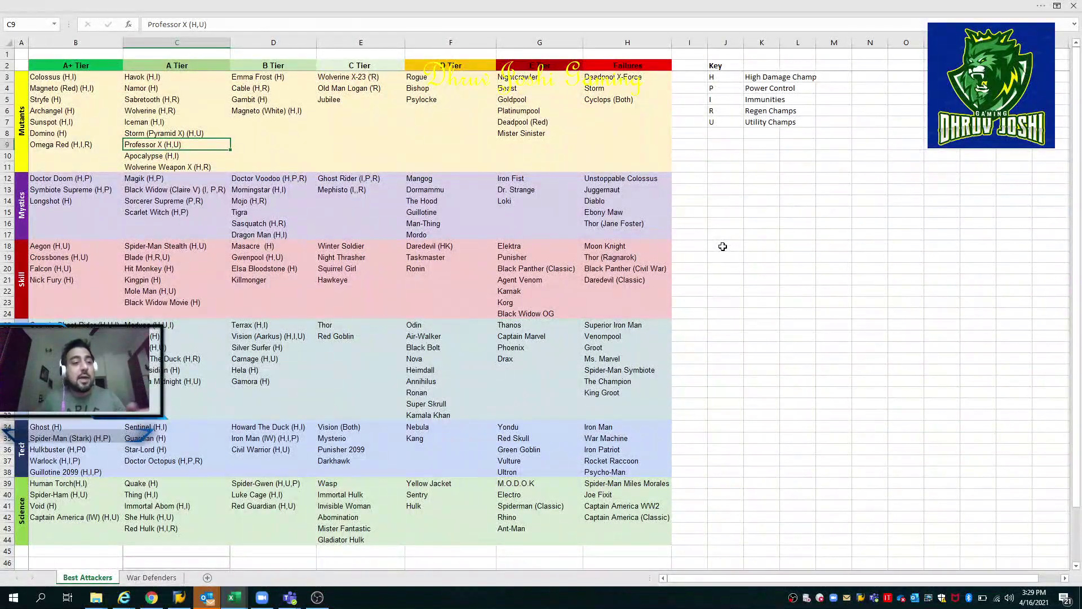
# Compare Professor X with Sunspot in the A+ Tier column and move on to Apocalypse (H,I)
pyautogui.press('Left')
pyautogui.press('Up')
pyautogui.press('Up')
pyautogui.press('Right')
pyautogui.press('Down')
pyautogui.press('Down')
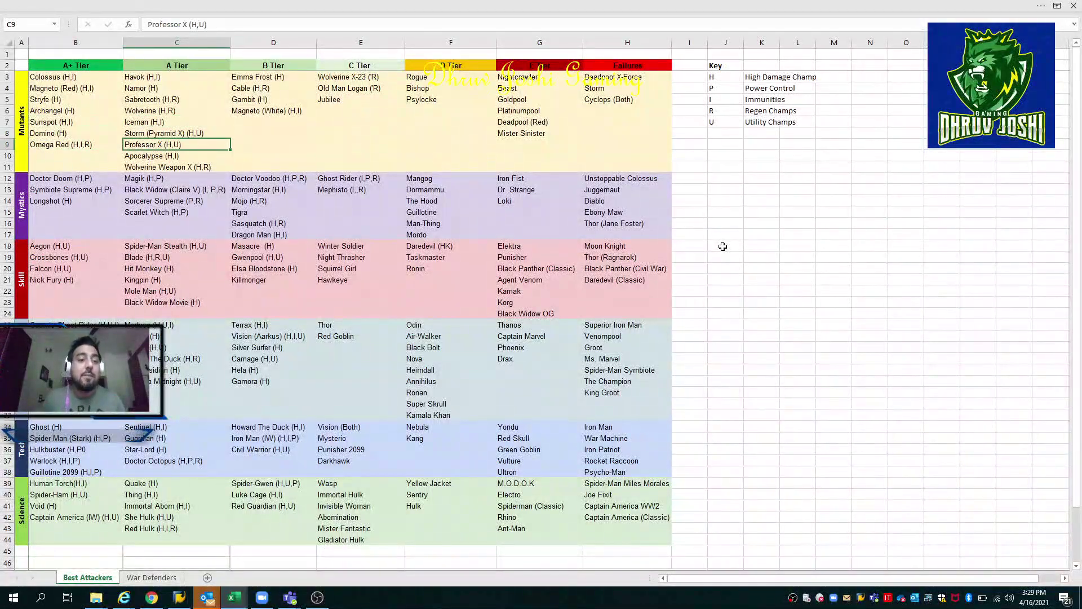
pyautogui.press('Down')
pyautogui.press('Up')
pyautogui.press('Down')
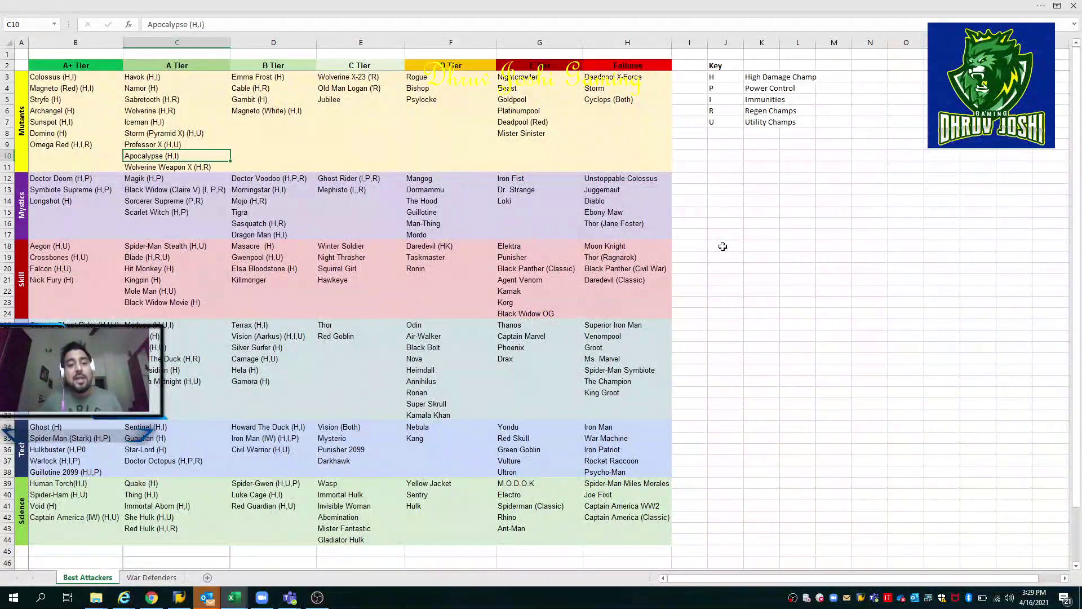
# Highlight Professor X (H,U) and Apocalypse (H,I) together in the A Tier column's Mutants section
pyautogui.hotkey('shift', 'Up')
pyautogui.hotkey('ctrl', 'v')
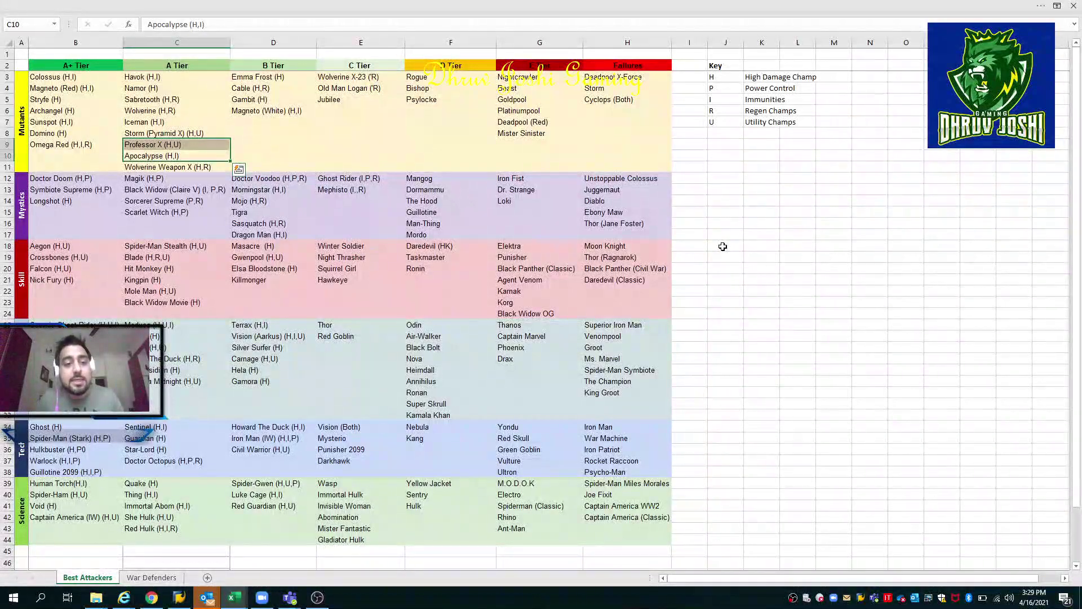
pyautogui.press('Up')
pyautogui.press('Down')
pyautogui.press('Down')
pyautogui.press('Up')
pyautogui.press('Up')
pyautogui.hotkey('shift', 'Up')
pyautogui.hotkey('shift', 'Down')
pyautogui.hotkey('shift', 'Down')
pyautogui.hotkey('ctrl', 'v')
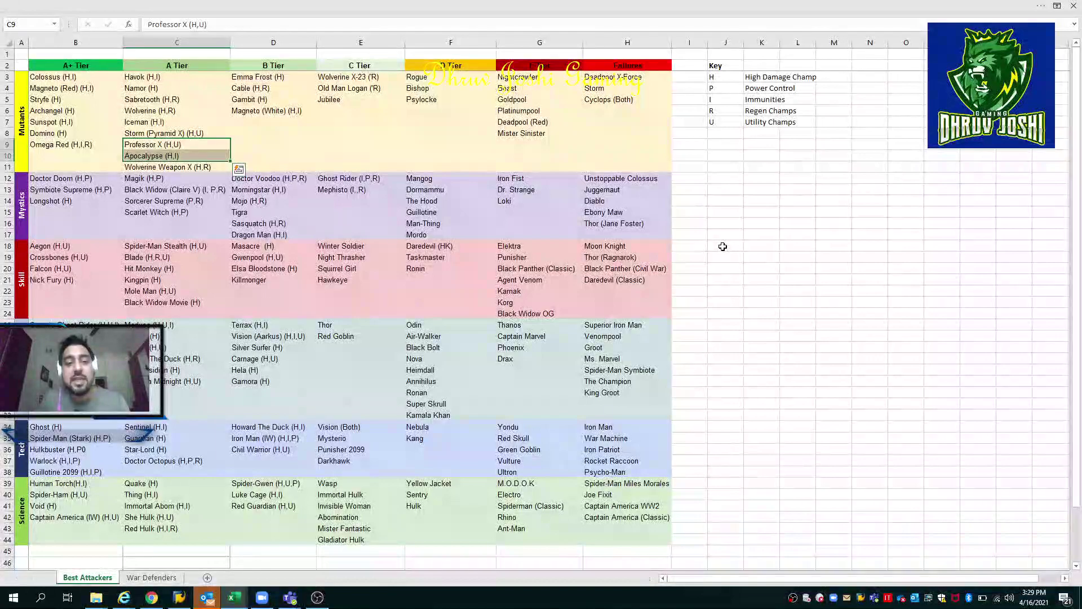
# Clear the two-champion highlight and compare Archangel in the A+ Tier column with Wolverine (H,R) in A Tier
pyautogui.press('Escape')
pyautogui.press('Left')
pyautogui.press('Up')
pyautogui.press('Up')
pyautogui.press('Up')
pyautogui.press('Right')
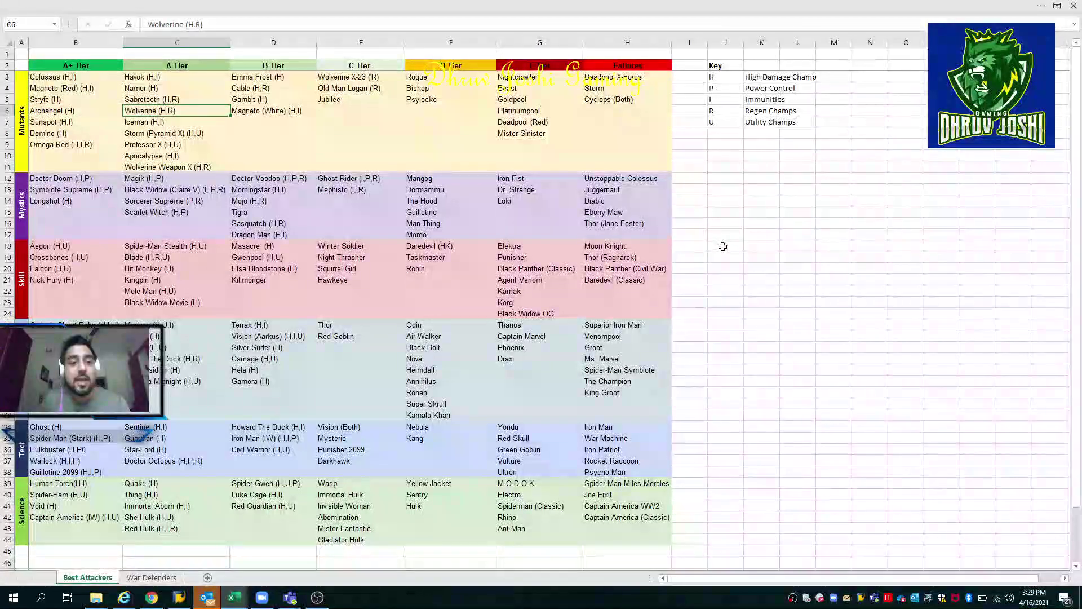
# Check Cable (H,R) in the B Tier column and go back along its row to Magneto (Red) (H,I)
pyautogui.press('Right')
pyautogui.press('Up')
pyautogui.press('Up')
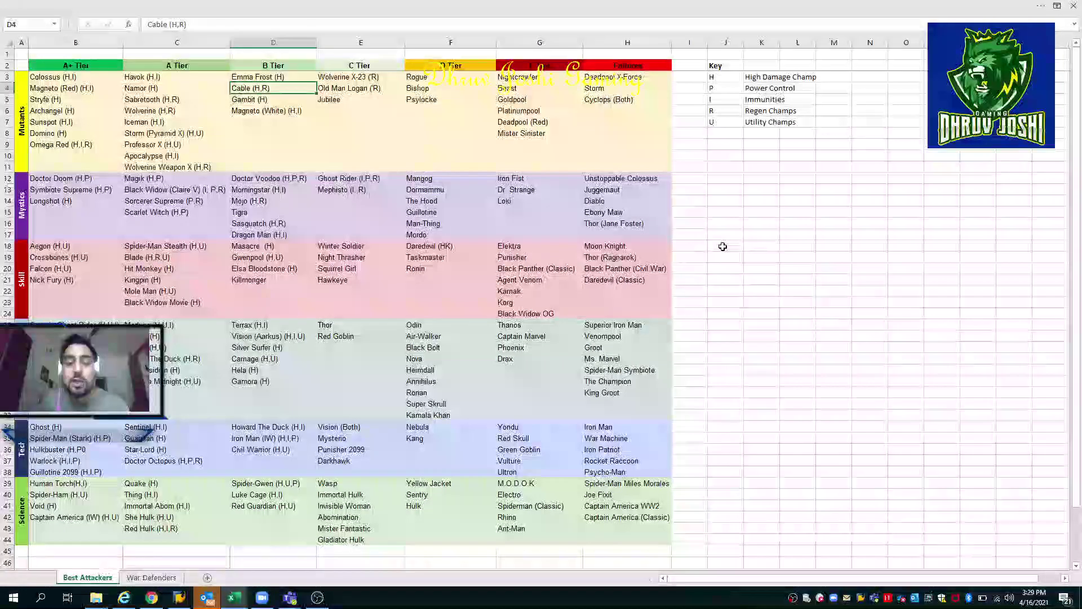
pyautogui.press('Left')
pyautogui.press('Left')
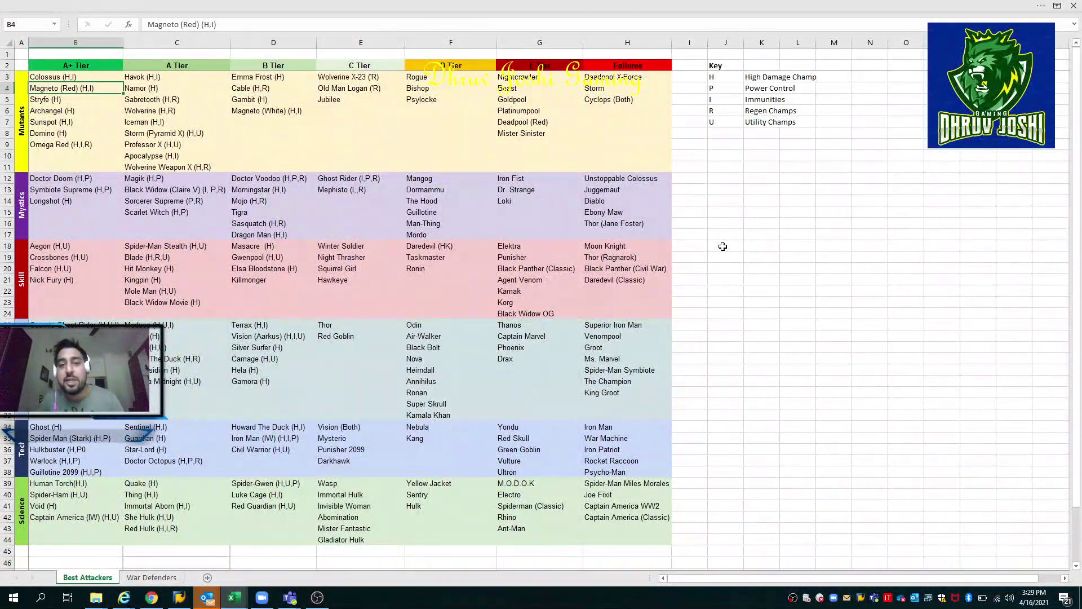
# Compare Magneto (Red) (H,I) with Old Man Logan (R) in the C Tier column and go back to Magneto
pyautogui.press('Right')
pyautogui.press('Right')
pyautogui.press('Right')
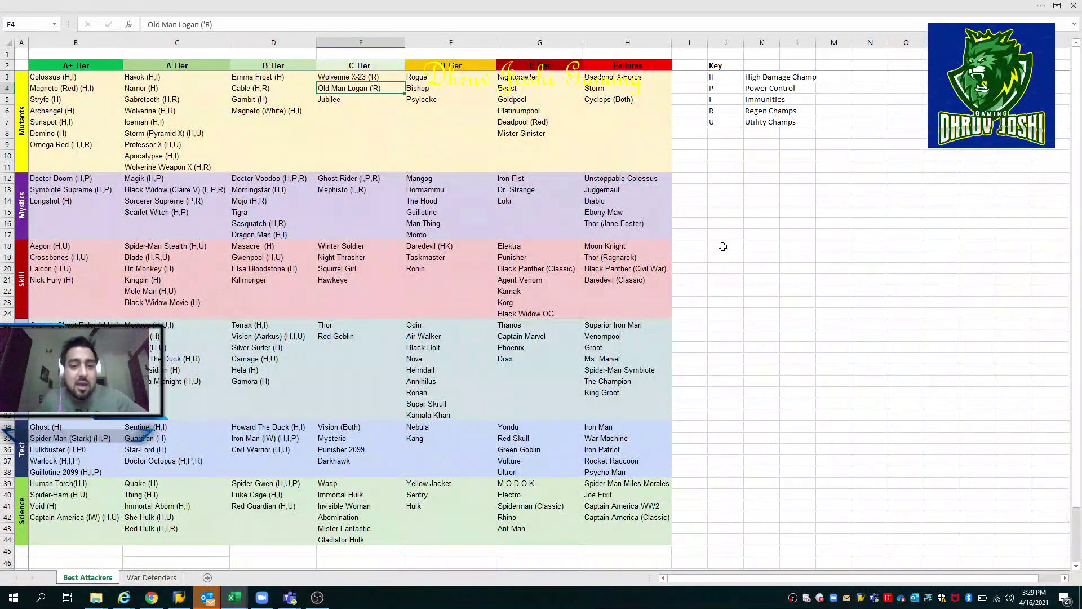
pyautogui.press('Left')
pyautogui.press('Left')
pyautogui.press('Left')
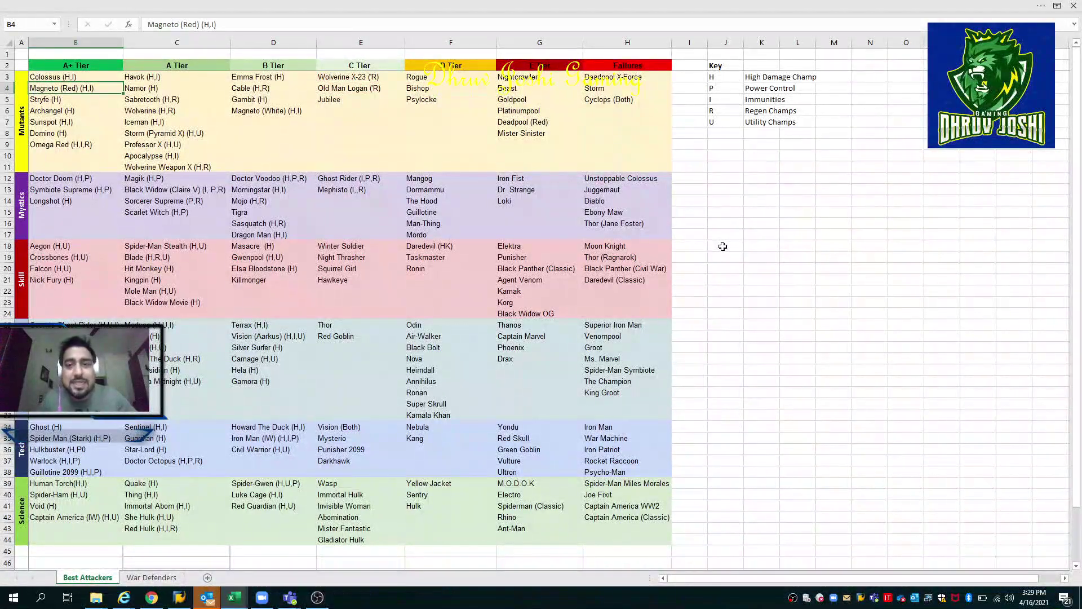
# Go down the A+ Tier column's Mutants section from Magneto (Red) to the section's last row
pyautogui.press('Down')
pyautogui.press('Down')
pyautogui.press('Down')
pyautogui.press('Down')
pyautogui.press('Down')
pyautogui.press('Down')
pyautogui.press('Down')
pyautogui.press('Right')
pyautogui.press('Left')
pyautogui.press('Down')
pyautogui.press('Up')
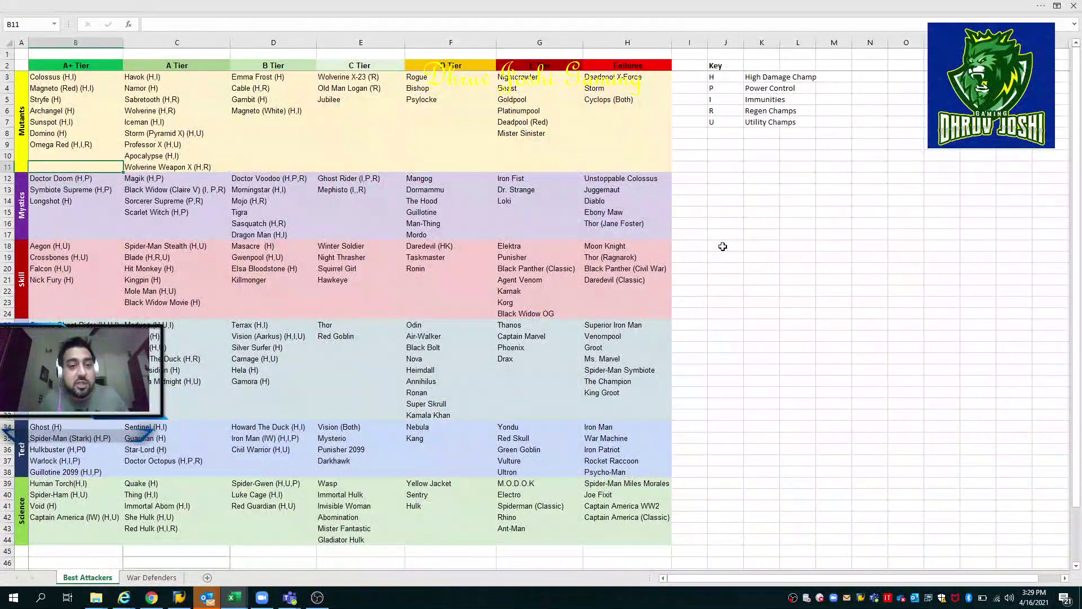
# Look over the Mutants champions in the A Tier and B Tier columns up to the top rows
pyautogui.press('Up')
pyautogui.press('Right')
pyautogui.press('Up')
pyautogui.press('Up')
pyautogui.press('Up')
pyautogui.press('Up')
pyautogui.press('Right')
pyautogui.press('Up')
pyautogui.press('Up')
pyautogui.press('Up')
pyautogui.press('Up')
pyautogui.press('Left')
pyautogui.press('Left')
# Move down past the Mutants section to Doctor Doom (H,P) in the A+ Tier column's Mystics section
pyautogui.press('Down')
pyautogui.press('Down')
pyautogui.press('Down')
pyautogui.press('Down')
pyautogui.press('Down')
pyautogui.press('Down')
pyautogui.press('Down')
pyautogui.press('Down')
pyautogui.press('Down')
pyautogui.press('Down')
pyautogui.press('Left')
pyautogui.press('Up')
pyautogui.press('Up')
pyautogui.press('Down')
pyautogui.press('Down')
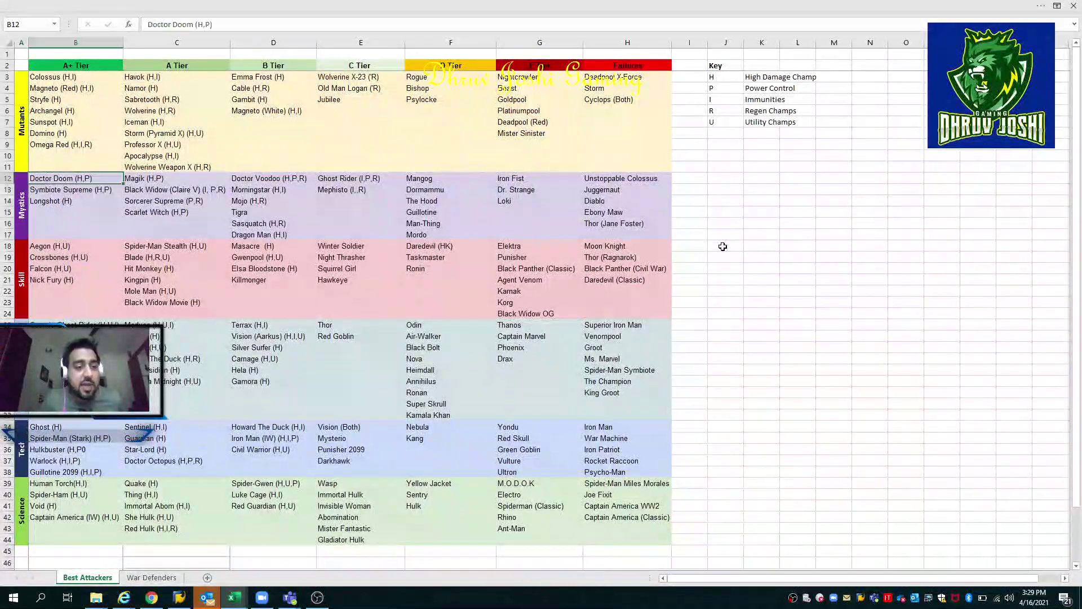
# Go through the A+ Tier Mystics from Doctor Doom (H,P) to Symbiote Supreme (H,P) and Longshot (H)
pyautogui.press('Right')
pyautogui.press('Down')
pyautogui.press('Up')
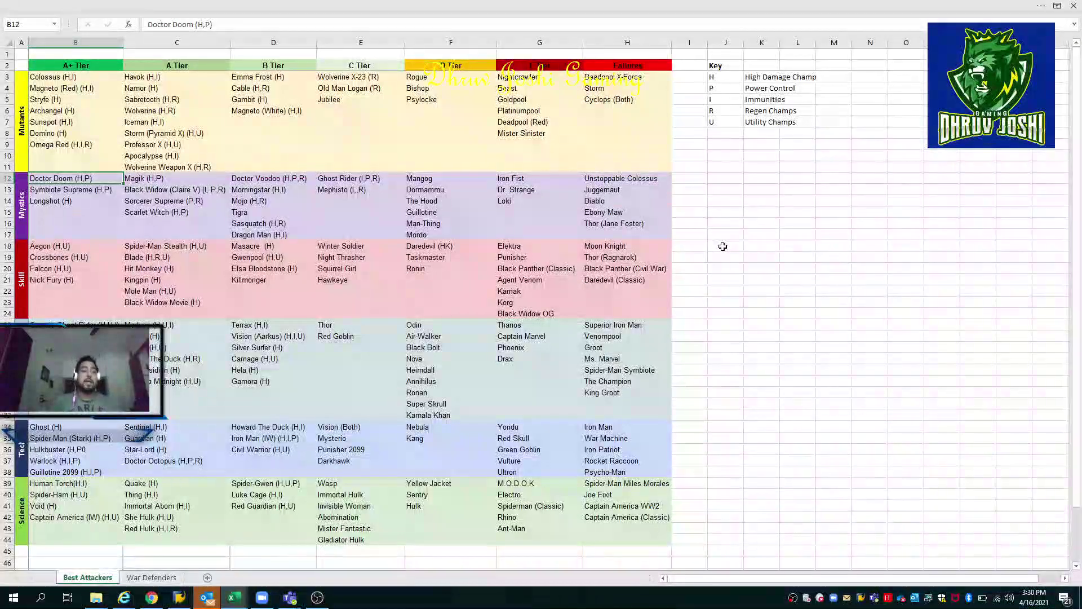
pyautogui.press('Down')
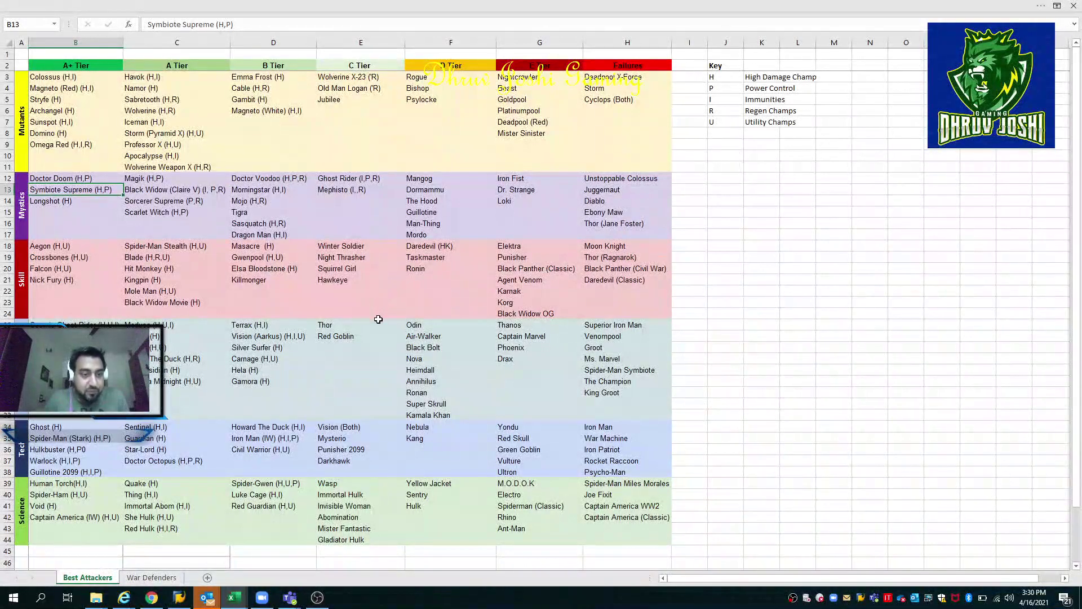
pyautogui.press('Down')
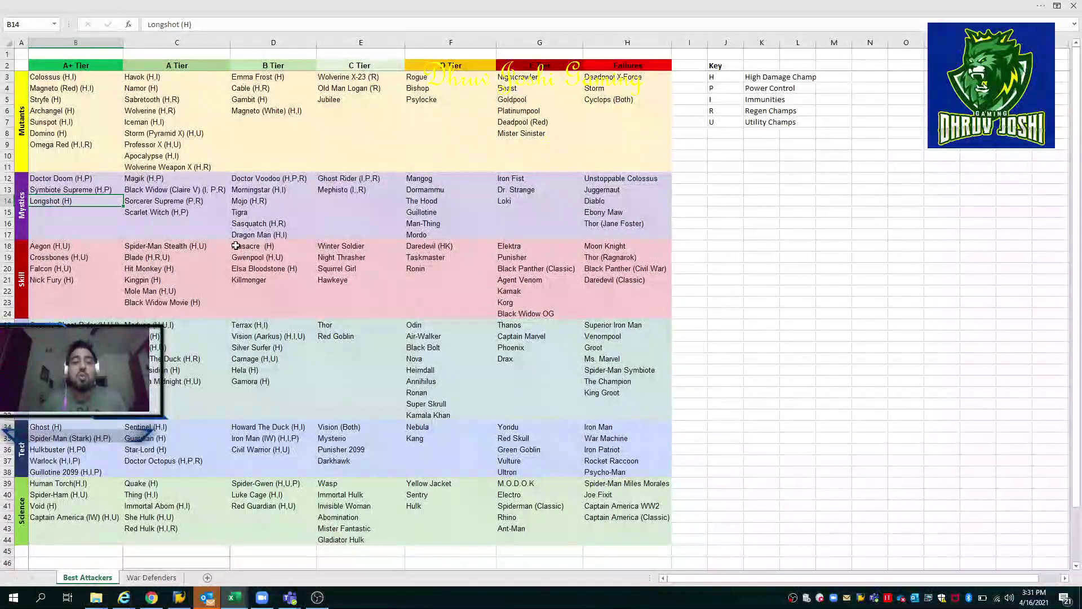
# Check the A Tier column up to the Mutants and come back down to Magik (H,P) in the Mystics section
pyautogui.press('Right')
pyautogui.press('Up')
pyautogui.press('Up')
pyautogui.press('Down')
pyautogui.press('Down')
pyautogui.press('Down')
pyautogui.hotkey('ctrl', 'Up')
pyautogui.press('Down')
pyautogui.press('Down')
pyautogui.press('Down')
pyautogui.press('Down')
pyautogui.press('Down')
pyautogui.press('Down')
pyautogui.press('Down')
pyautogui.press('Down')
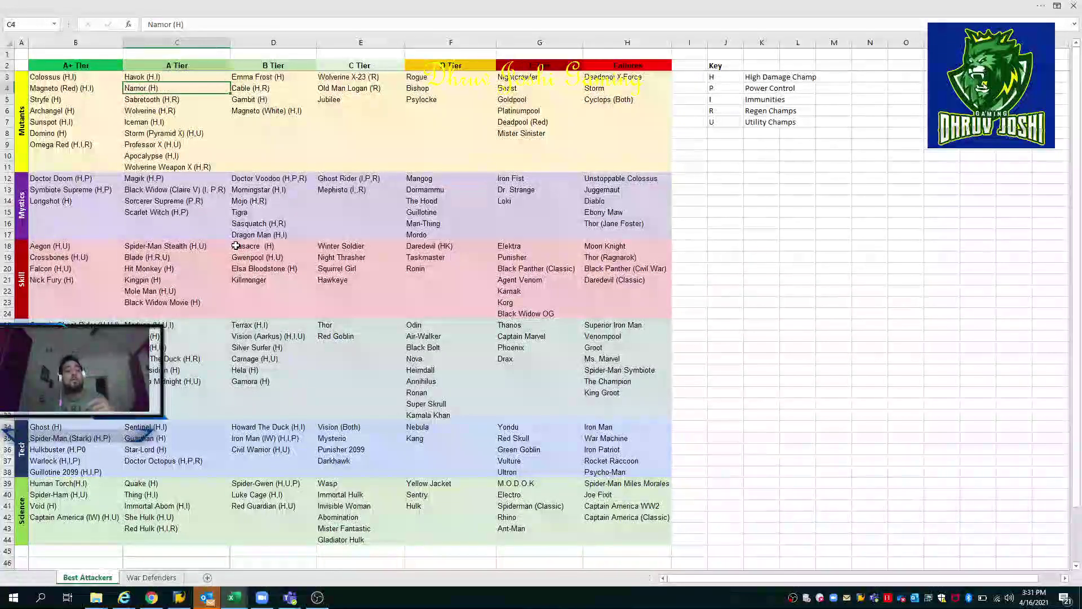
pyautogui.press('Down')
pyautogui.press('Down')
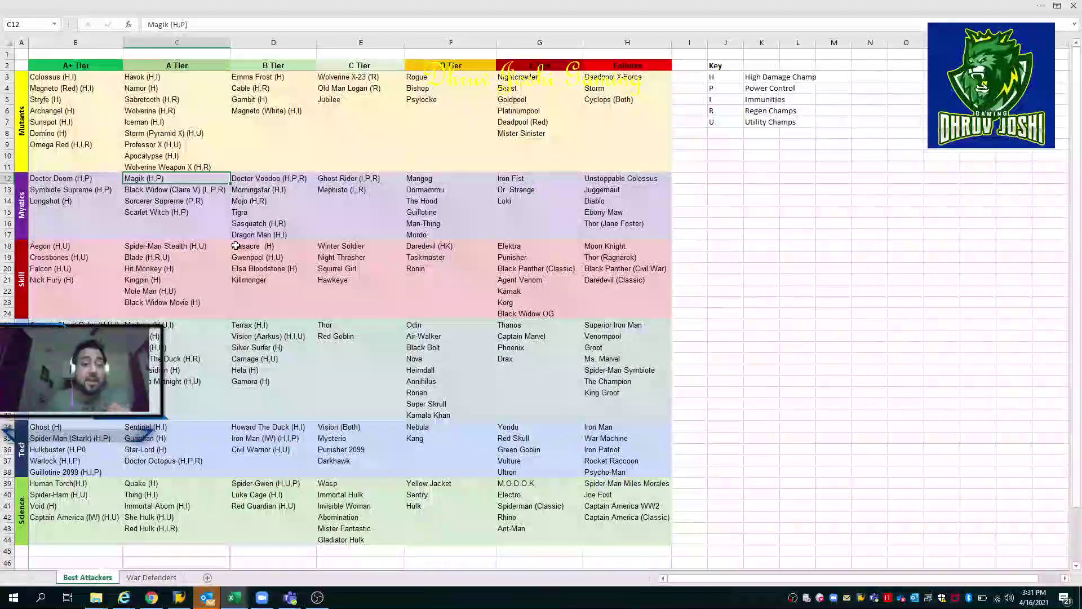
# Briefly highlight the A Tier column around Magik (H,P), clear the highlight and return to Magik
pyautogui.hotkey('shift', 'Down')
pyautogui.hotkey('shift', 'Up')
pyautogui.press('Down')
pyautogui.press('Up')
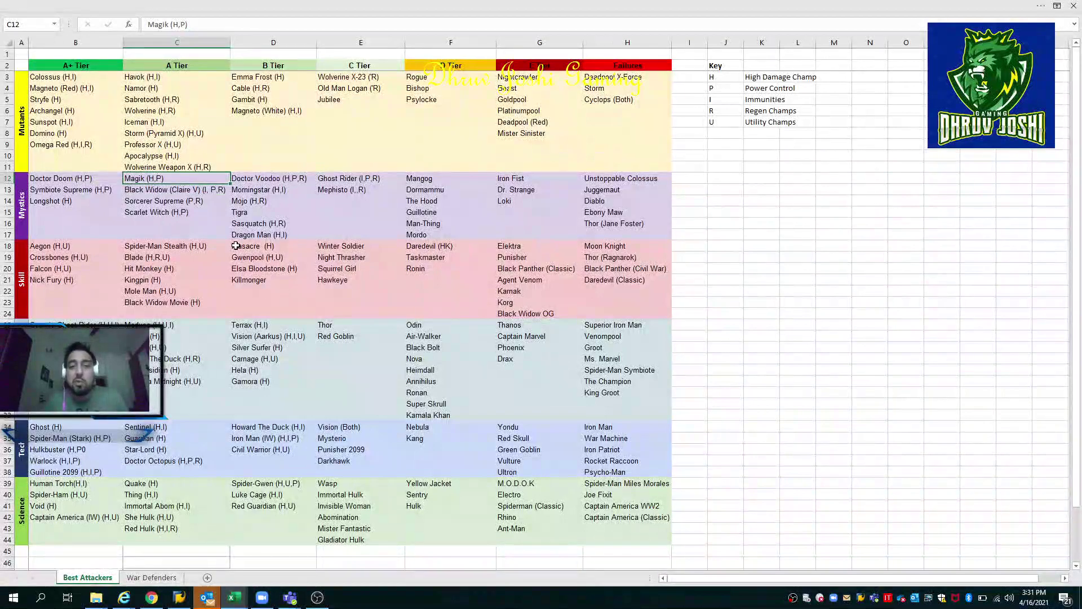
pyautogui.press('Up')
pyautogui.hotkey('ctrl', 'space')
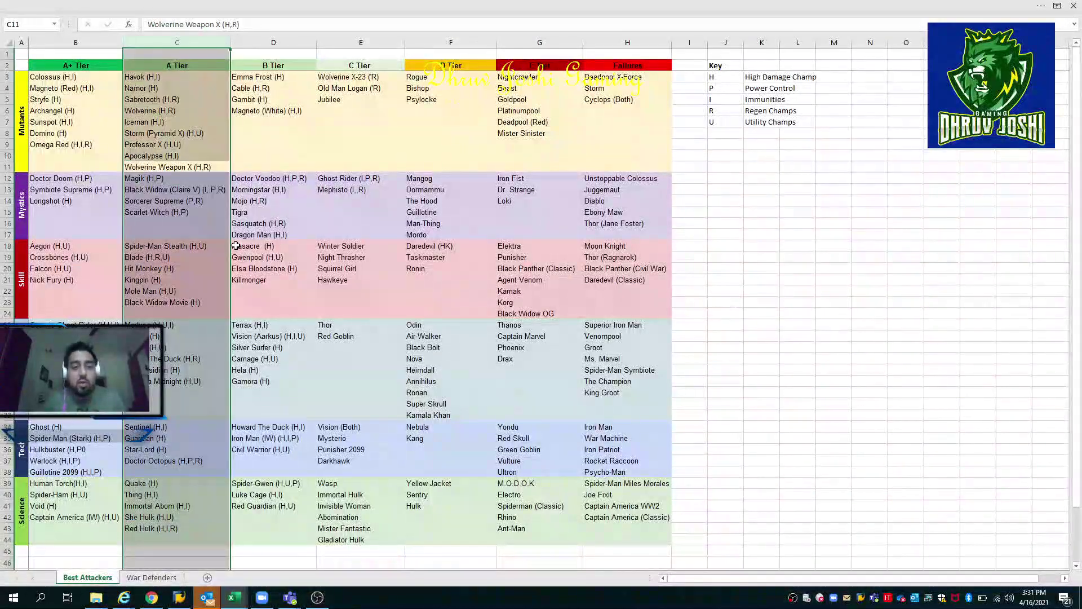
pyautogui.hotkey('shift', 'Left')
pyautogui.press('Down')
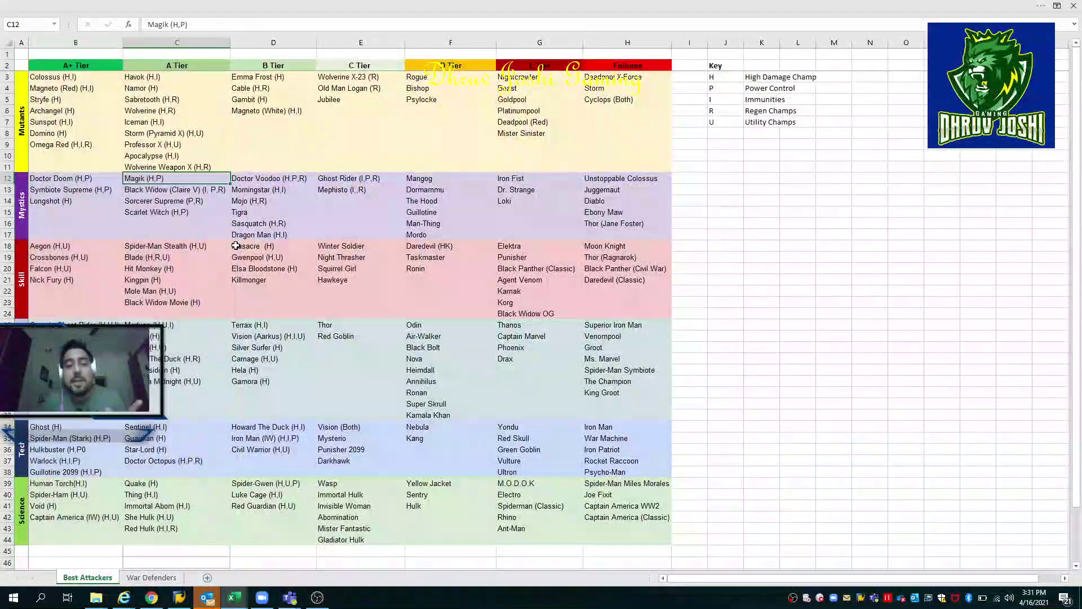
# Go through the A Tier Mystics Black Widow (Claire V) (I,P,R), Sorcerer Supreme (P,R) and Scarlet Witch (H,P)
pyautogui.press('Down')
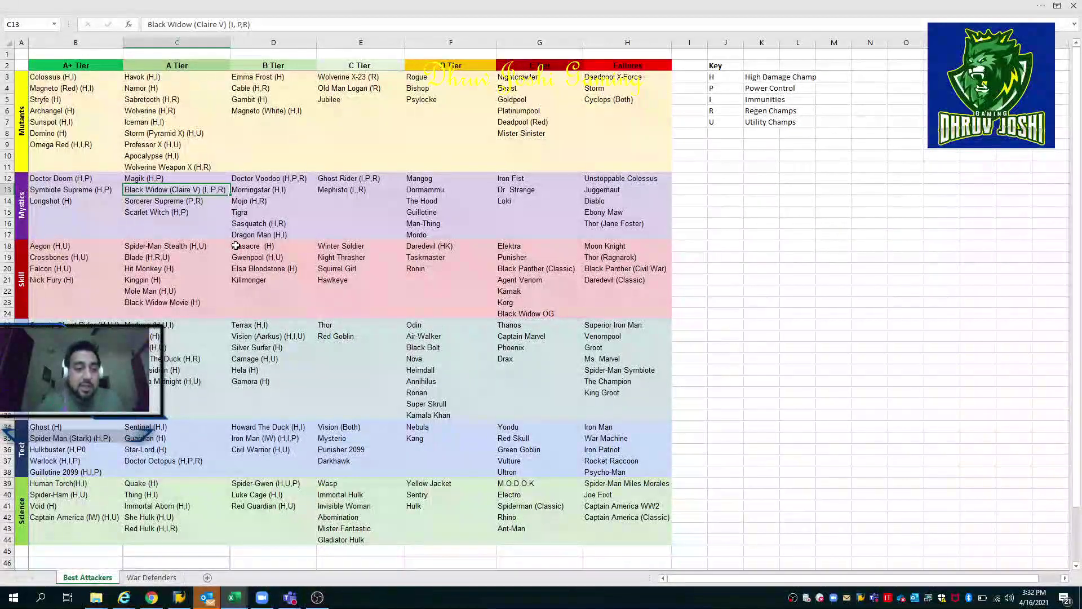
pyautogui.press('Down')
pyautogui.press('Down')
pyautogui.press('Up')
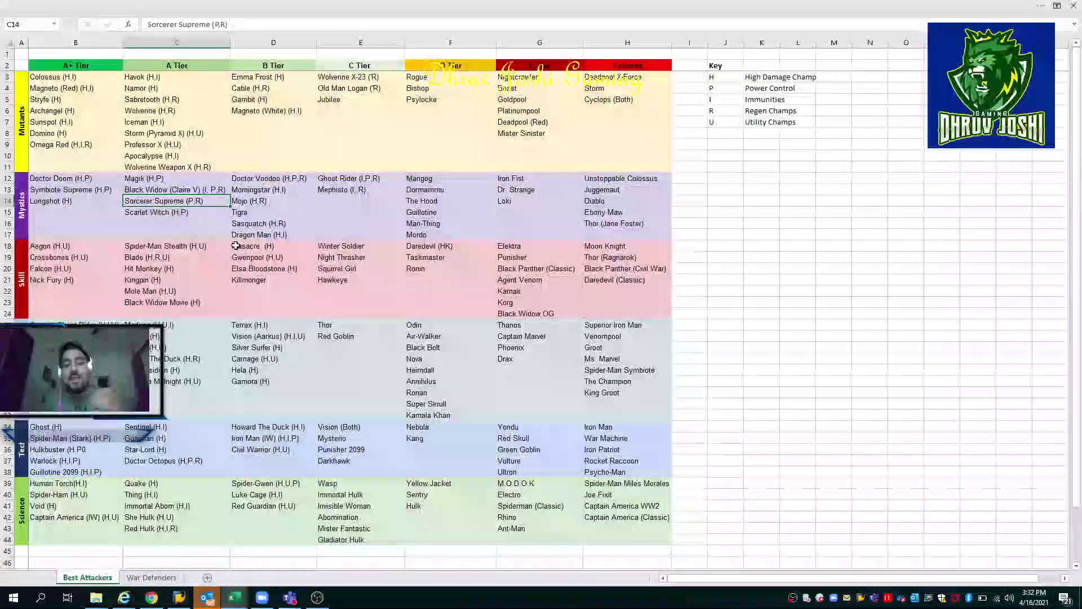
pyautogui.press('Down')
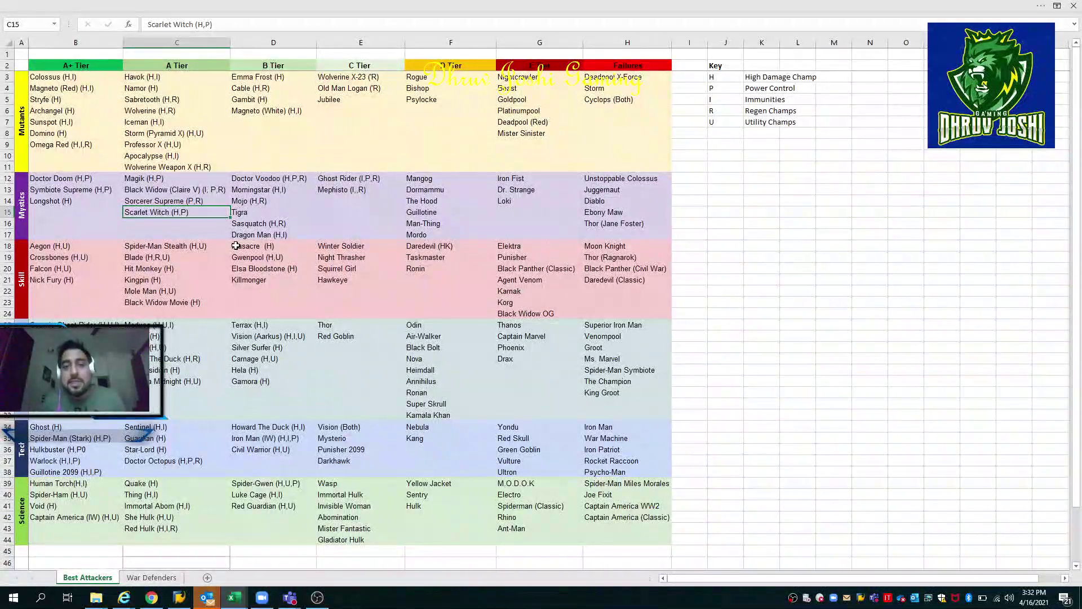
# Go from Scarlet Witch back up the Mystics rows to the B Tier cell just above Doctor Voodoo
pyautogui.press('Up')
pyautogui.press('Down')
pyautogui.press('Right')
pyautogui.press('Up')
pyautogui.press('Up')
pyautogui.press('Left')
pyautogui.press('Up')
pyautogui.press('Right')
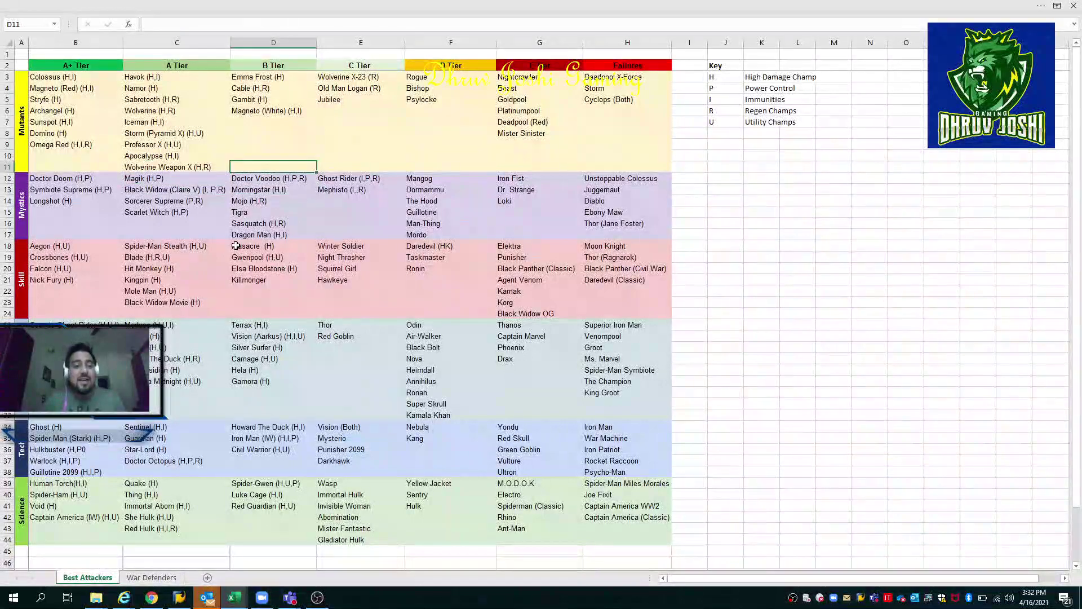
# Look through the Mystics in the B Tier column and return to Doctor Voodoo (H,P,R)
pyautogui.press('Down')
pyautogui.press('Down')
pyautogui.press('Down')
pyautogui.hotkey('ctrl', 'space')
pyautogui.press('Down')
pyautogui.press('Up')
pyautogui.press('Down')
pyautogui.press('Down')
pyautogui.press('Down')
pyautogui.press('Down')
pyautogui.press('Down')
pyautogui.press('Up')
pyautogui.press('Up')
pyautogui.press('Up')
pyautogui.press('Up')
pyautogui.press('Up')
pyautogui.press('Up')
pyautogui.press('Up')
pyautogui.press('Up')
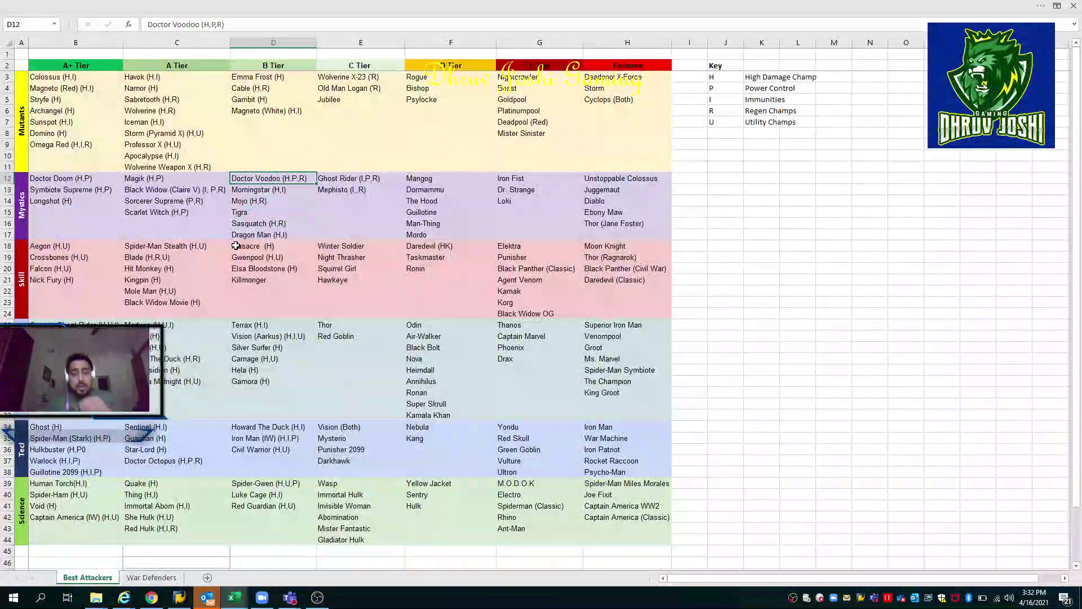
# Briefly highlight Doctor Voodoo's row across to the A+ Tier, highlight the whole B Tier column and clear it
pyautogui.hotkey('shift', 'Left')
pyautogui.hotkey('shift', 'Left')
pyautogui.hotkey('shift', 'Right')
pyautogui.hotkey('shift', 'Right')
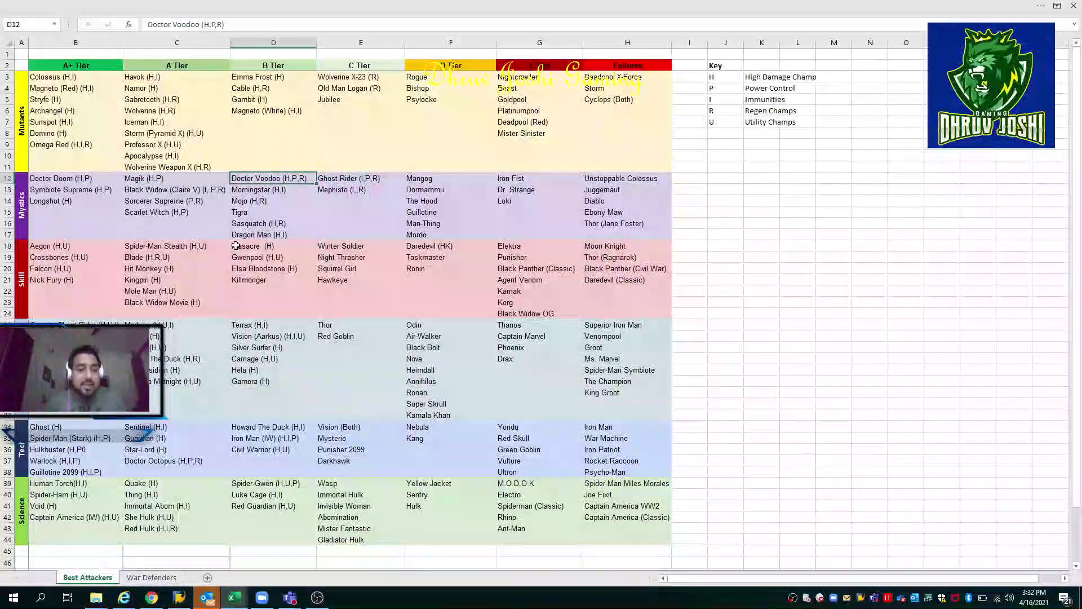
pyautogui.hotkey('ctrl', 'space')
pyautogui.press('Down')
pyautogui.press('Up')
pyautogui.hotkey('ctrl', 'space')
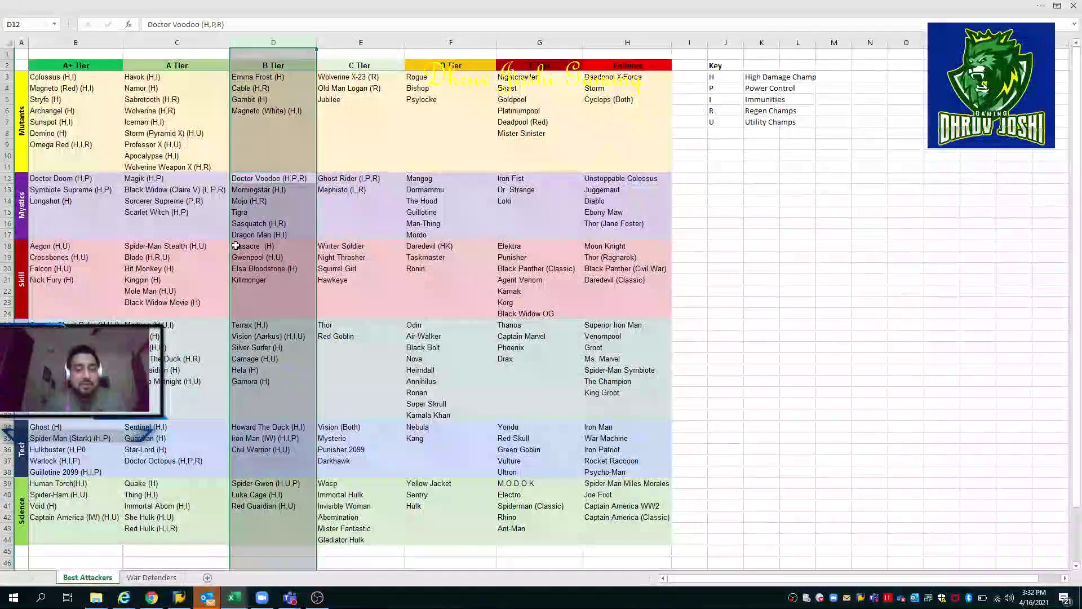
pyautogui.press('Down')
pyautogui.press('Up')
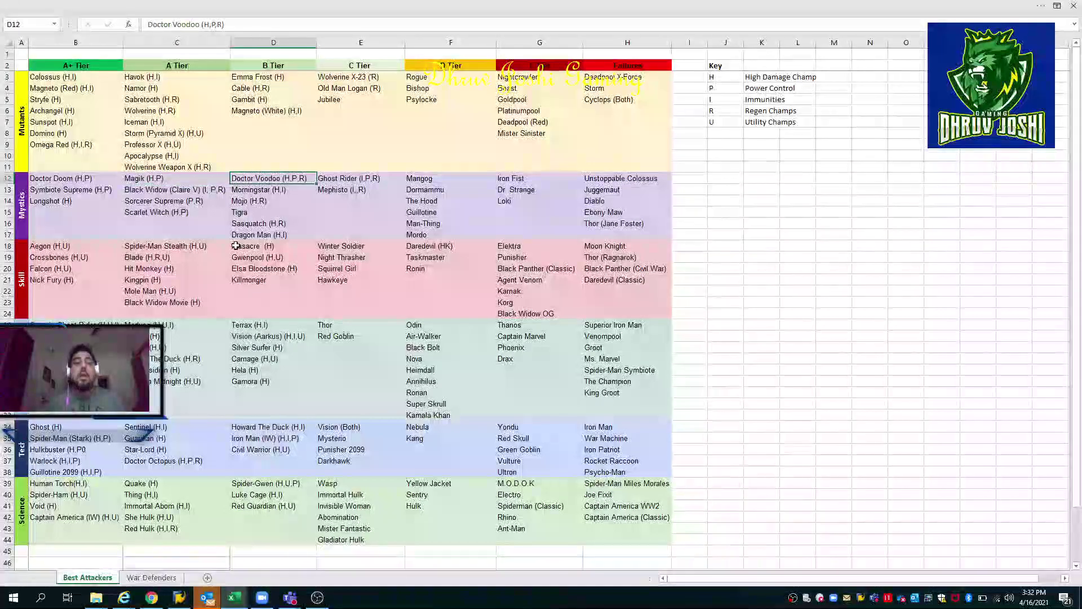
# Jump up the B Tier column from Doctor Voodoo to Magneto (White) (H,I) in the Mutants section
pyautogui.hotkey('ctrl', 'Down')
pyautogui.press('Up')
pyautogui.hotkey('ctrl', 'Up')
pyautogui.hotkey('ctrl', 'Up')
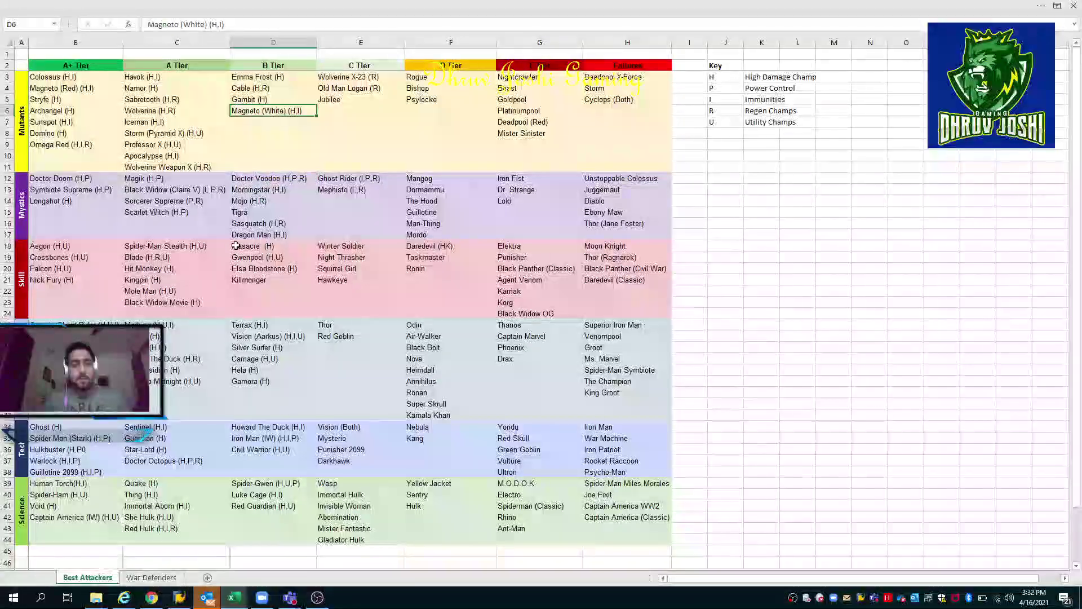
# Highlight the tier columns for comparison and move down the B Tier column to Killmonger in the Skill section
pyautogui.press('Left')
pyautogui.hotkey('ctrl', 'space')
pyautogui.hotkey('shift', 'Left')
pyautogui.press('Right')
pyautogui.hotkey('ctrl', 'Up')
pyautogui.press('Down')
pyautogui.hotkey('ctrl', 'space')
pyautogui.press('Down')
pyautogui.press('Up')
pyautogui.press('Down')
pyautogui.hotkey('ctrl', 'Down')
pyautogui.hotkey('ctrl', 'Down')
pyautogui.hotkey('ctrl', 'Down')
pyautogui.hotkey('ctrl', 'Up')
pyautogui.hotkey('ctrl', 'Down')
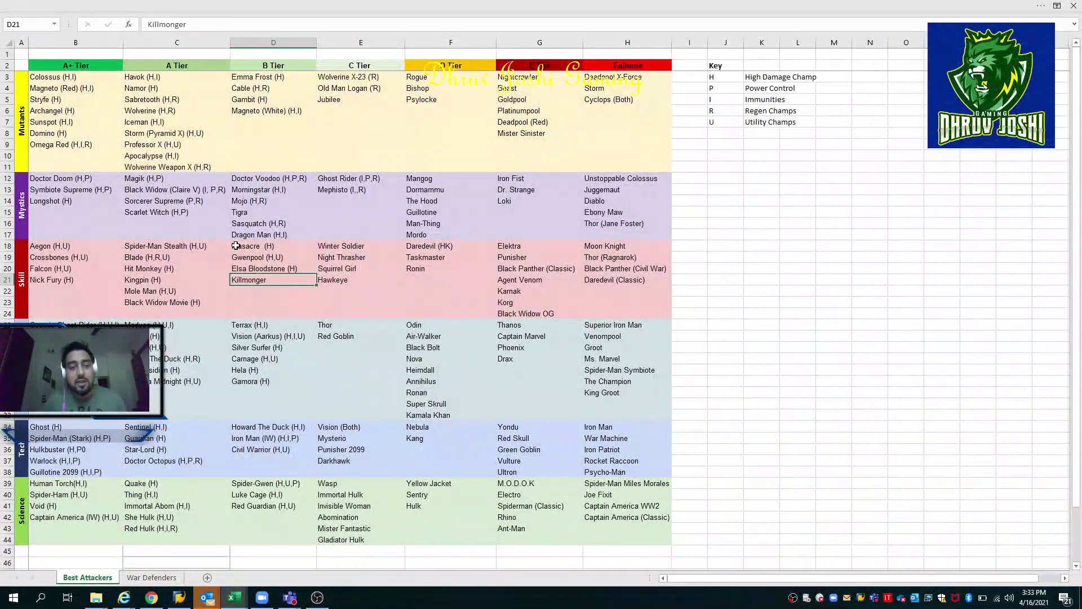
# Select the Skill class heading and move to Nick Fury (H) in the A+ Tier column
pyautogui.press('Left')
pyautogui.press('Down')
pyautogui.press('Down')
pyautogui.hotkey('ctrl', 'Left')
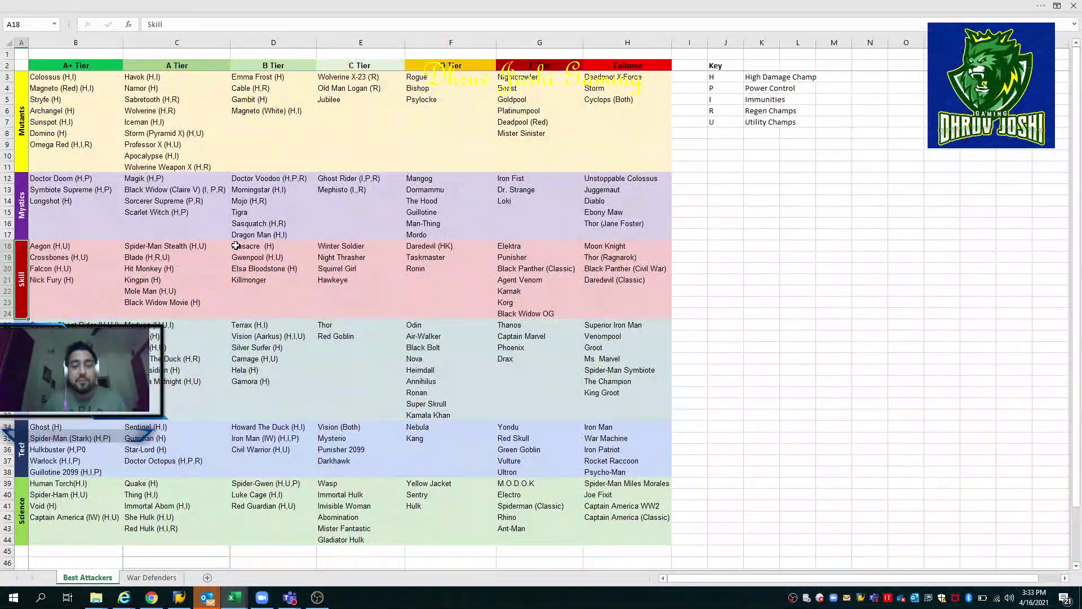
pyautogui.press('Right')
pyautogui.hotkey('ctrl', 'Down')
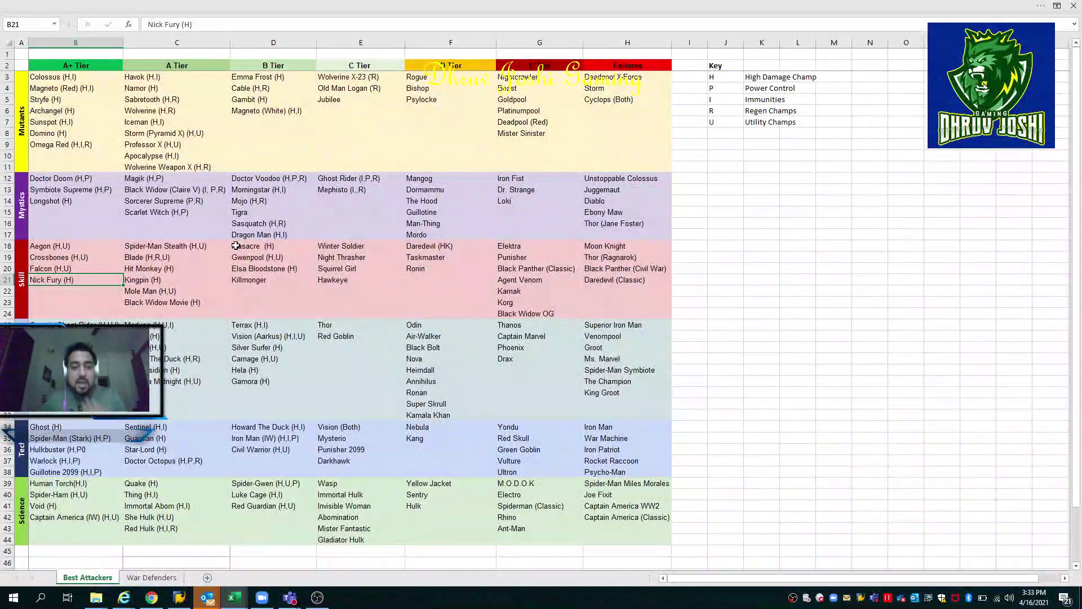
# Check Dragon Man (H,I) in the B Tier column and go back along its row toward the A+ Tier
pyautogui.press('Right')
pyautogui.press('Right')
pyautogui.press('Up')
pyautogui.press('Up')
pyautogui.press('Up')
pyautogui.press('Up')
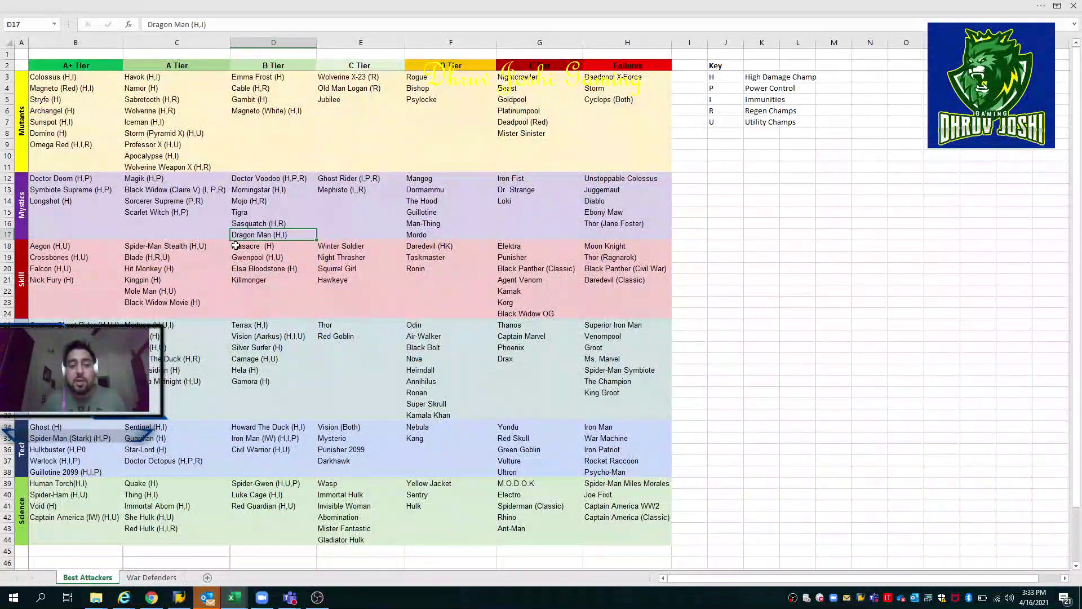
pyautogui.press('Left')
pyautogui.press('Left')
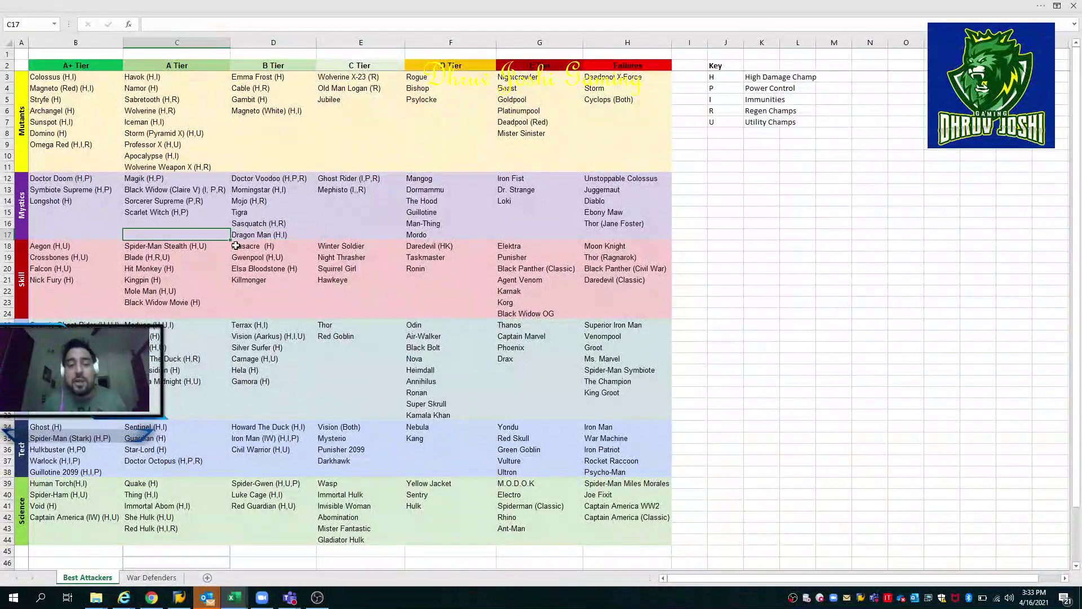
# Move from Aegon (H,U) to Crossbones (H,U) in the A+ Tier Skill section and dismiss the e-mail notification
pyautogui.press('Down')
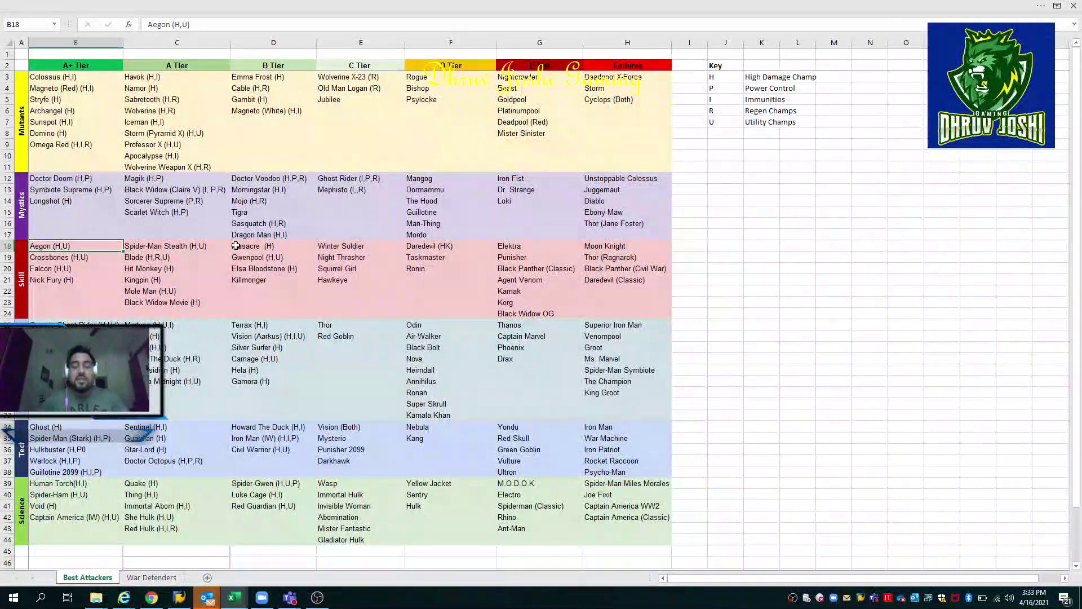
pyautogui.press('Down')
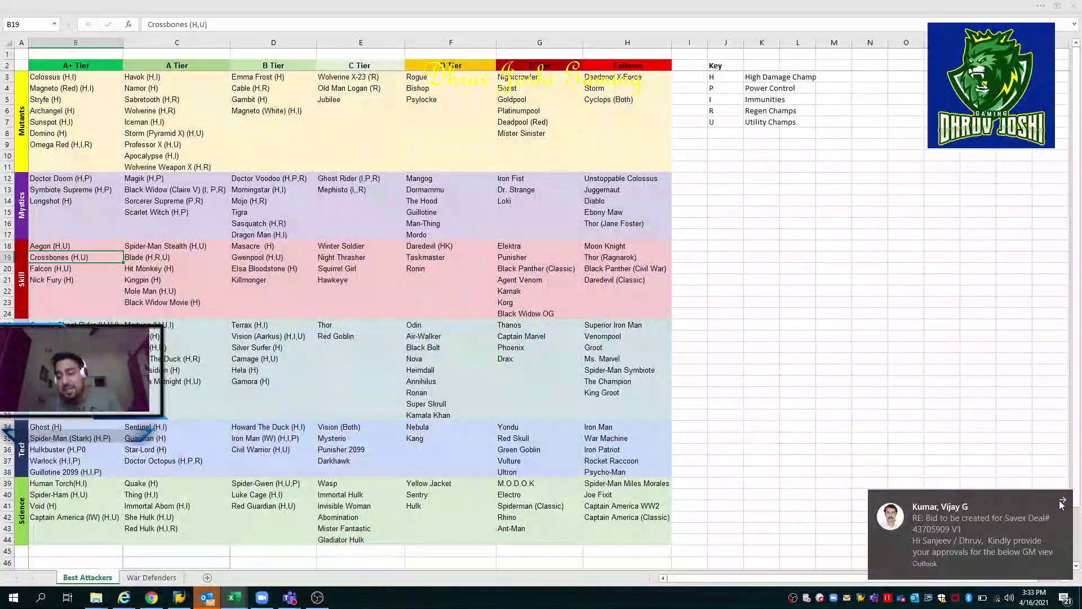
pyautogui.click(1062, 502)
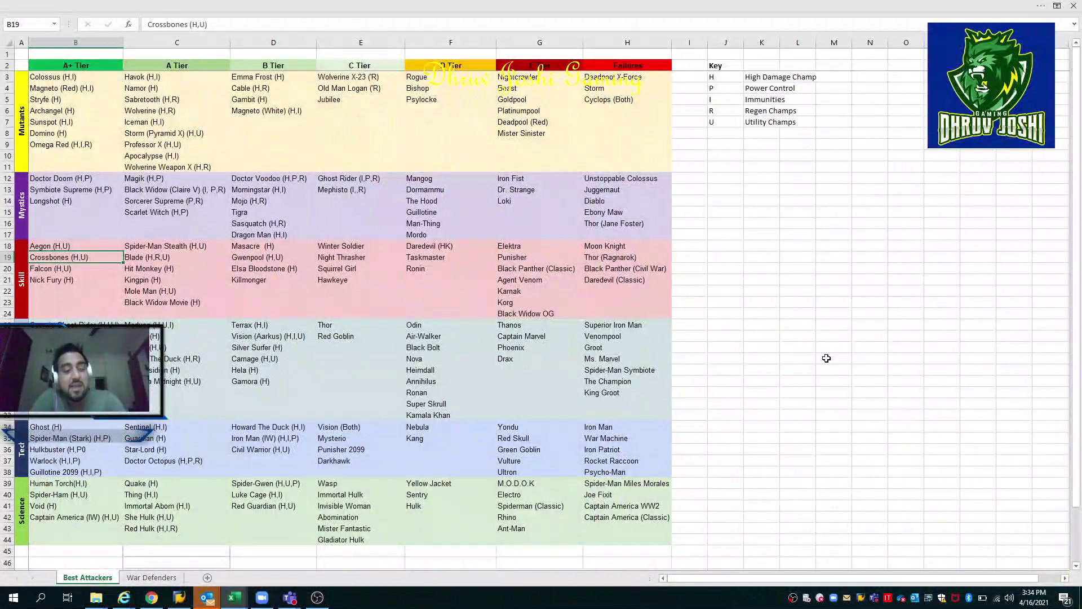
# Compare the A+ Tier Skill champions from Aegon (H,U) to Nick Fury (H) and stop at Falcon (H,U)
pyautogui.press('Down')
pyautogui.press('Down')
pyautogui.press('Up')
pyautogui.press('Up')
pyautogui.press('Up')
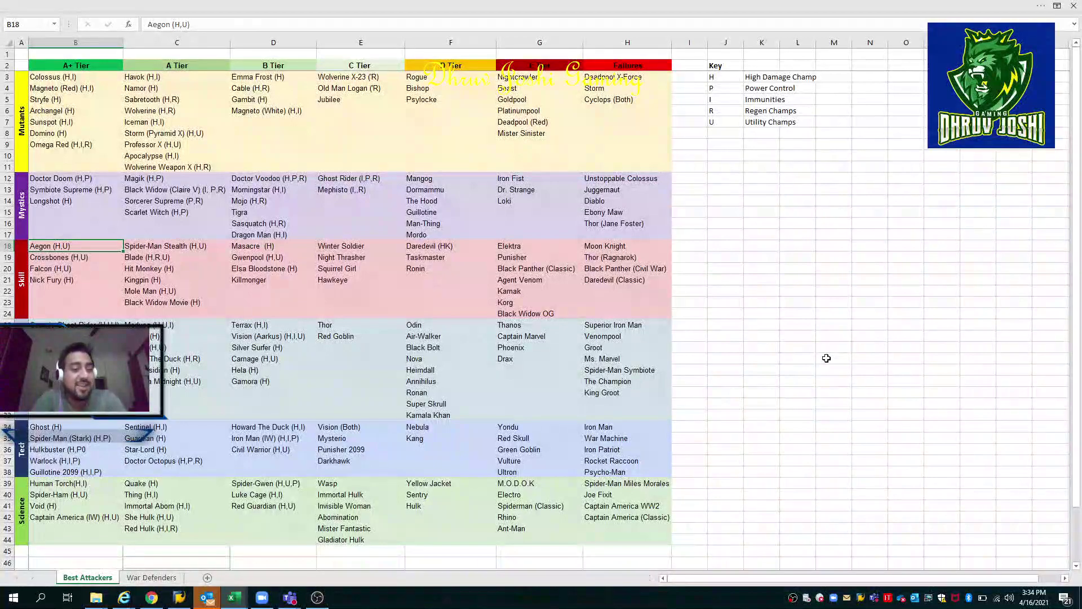
pyautogui.press('Down')
pyautogui.press('Down')
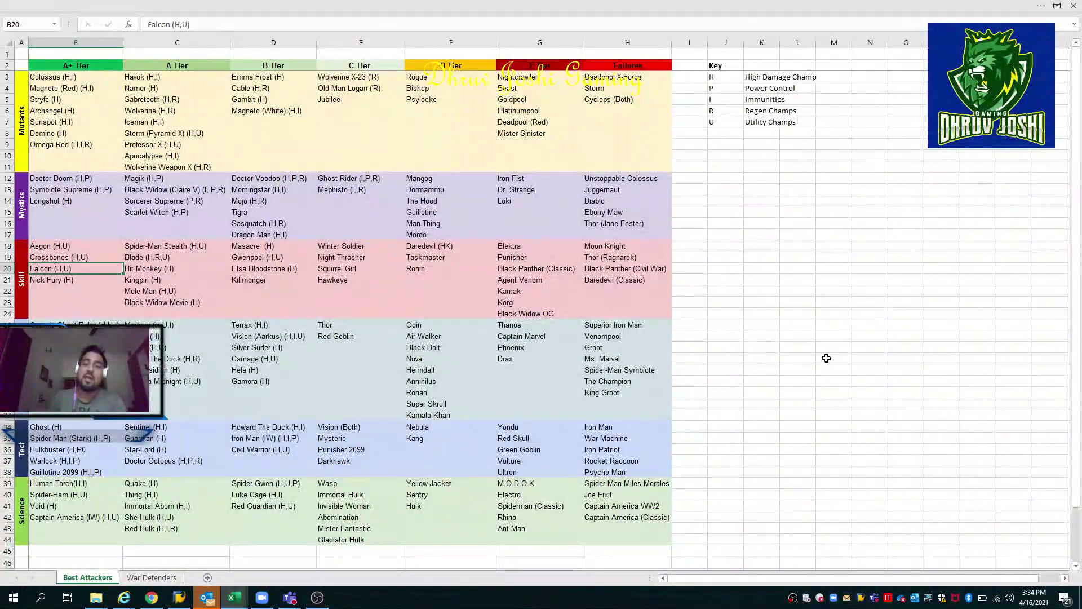
# Move back and forth between Falcon (H,U) and Nick Fury (H) in the A+ Tier Skill section
pyautogui.press('Down')
pyautogui.press('Up')
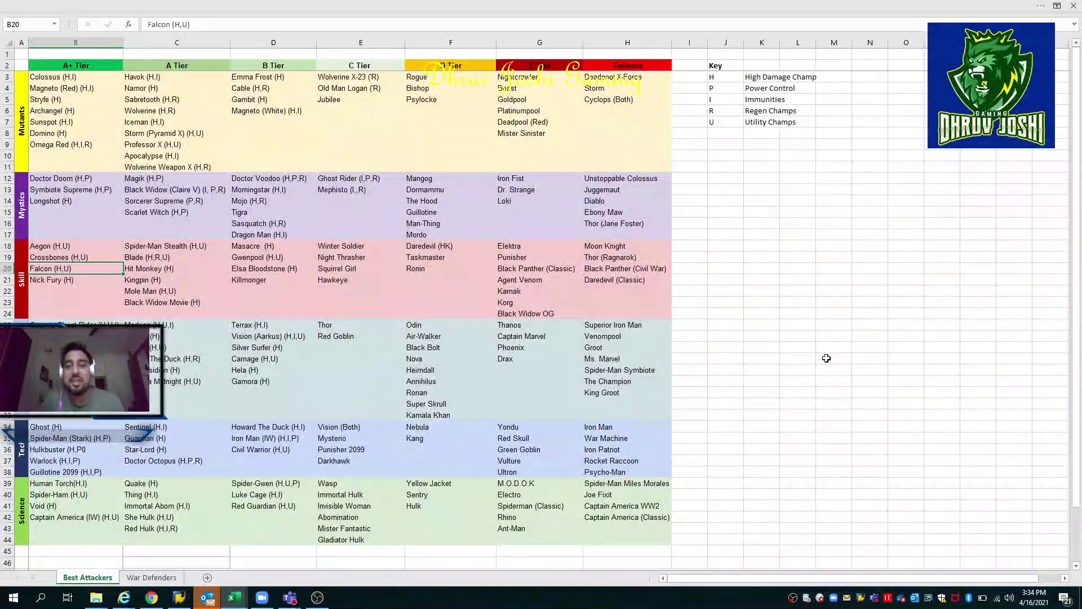
pyautogui.press('Down')
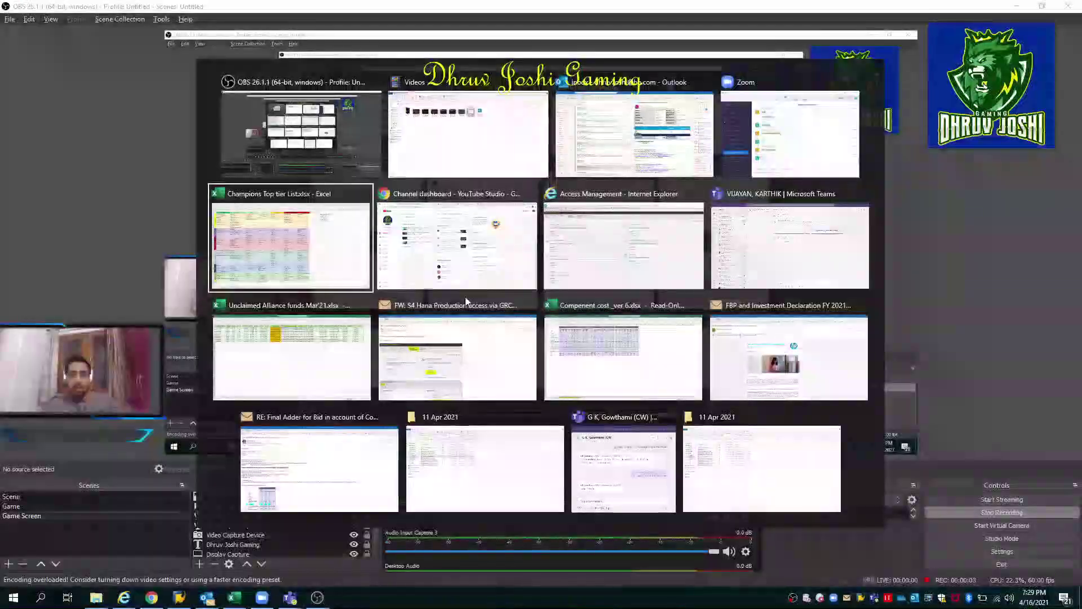
# Switch to the Champions Top tier List workbook in Excel and compare Nick Fury (H) with Aegon (H,U) in the A+ Tier
pyautogui.hotkey('alt', 'Tab')
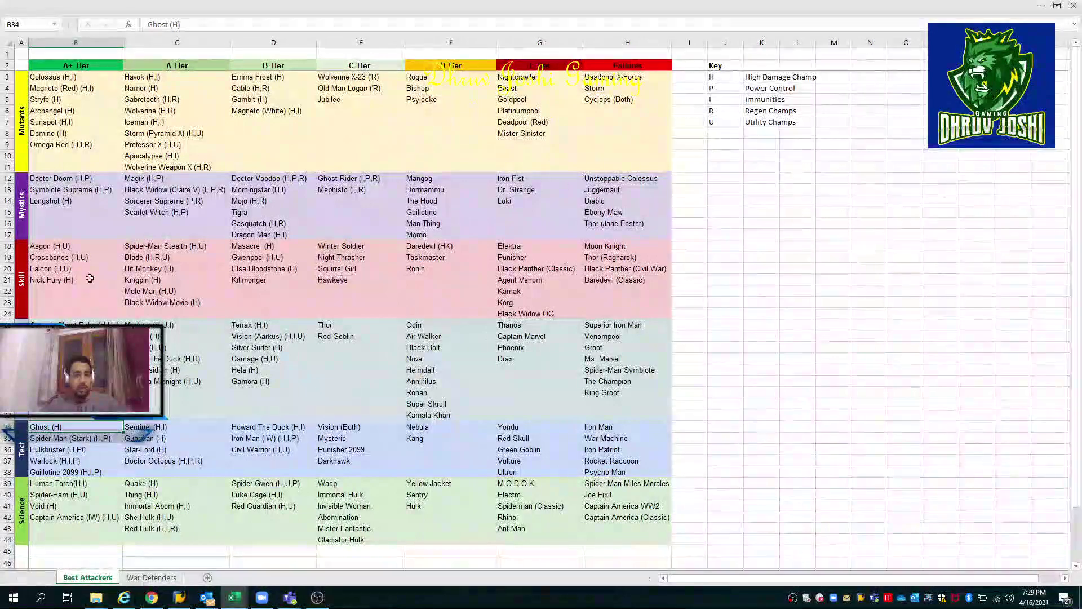
pyautogui.click(60, 276)
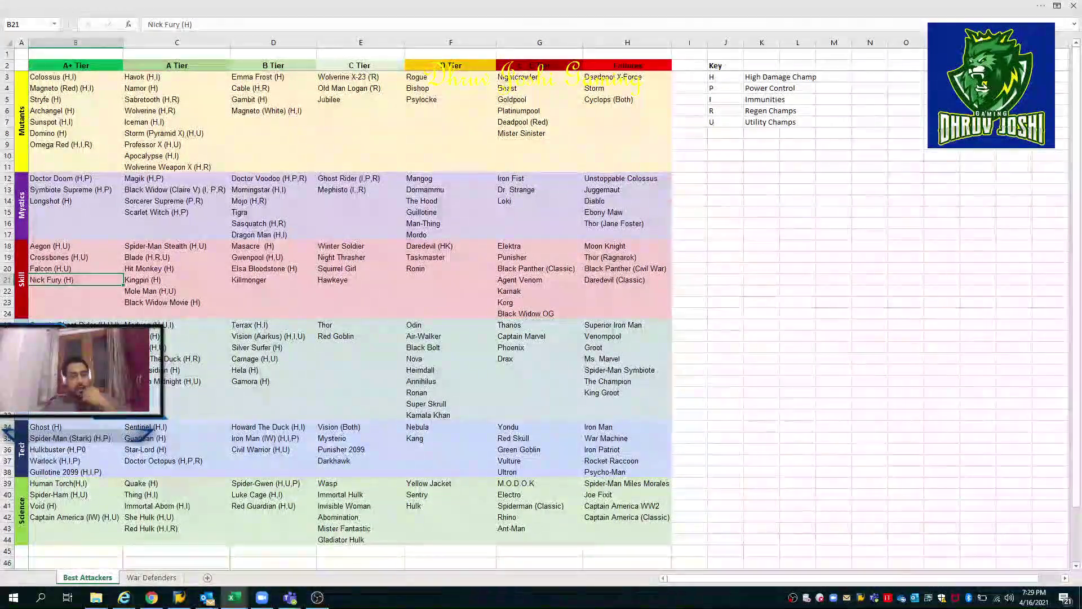
pyautogui.click(76, 291)
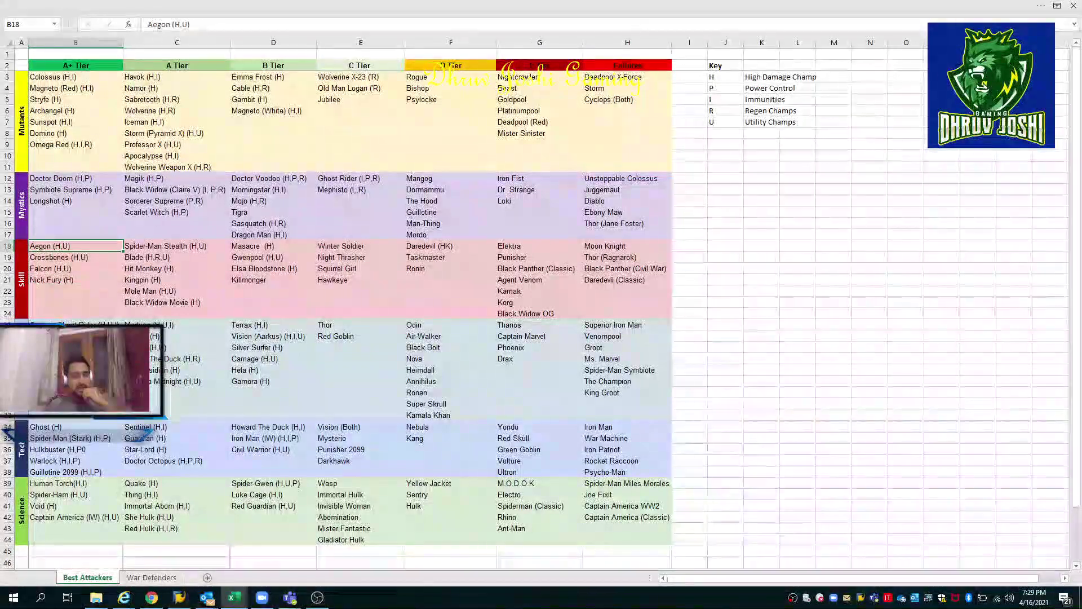
pyautogui.click(76, 280)
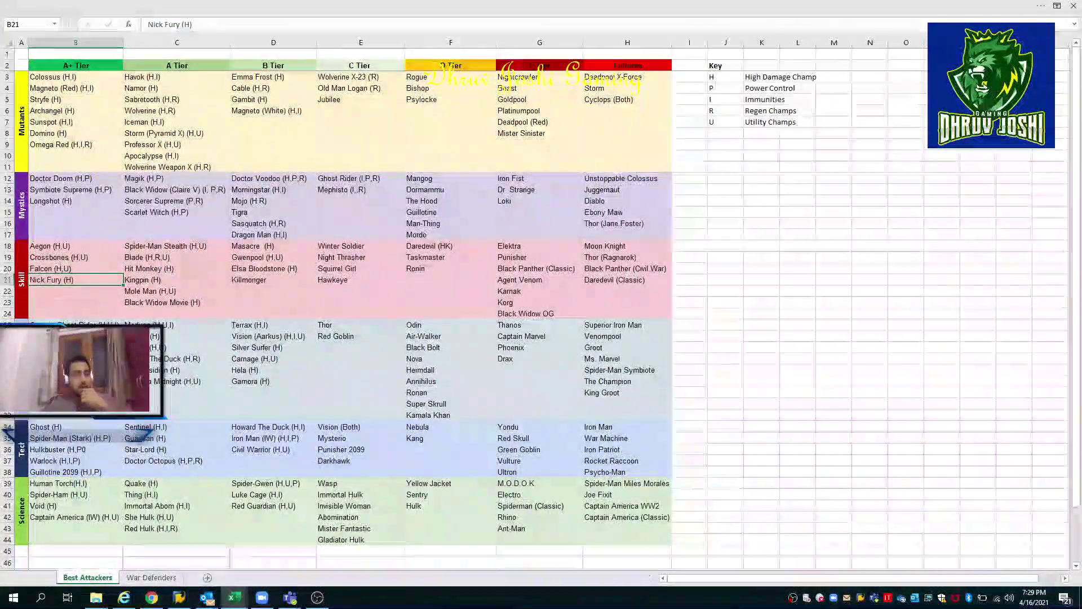
# Check the A Tier Skill champions from Kingpin (H) to Spider-Man Stealth (H,U) against the A+ Tier ones from Aegon (H,U) to Nick Fury (H)
pyautogui.press('Right')
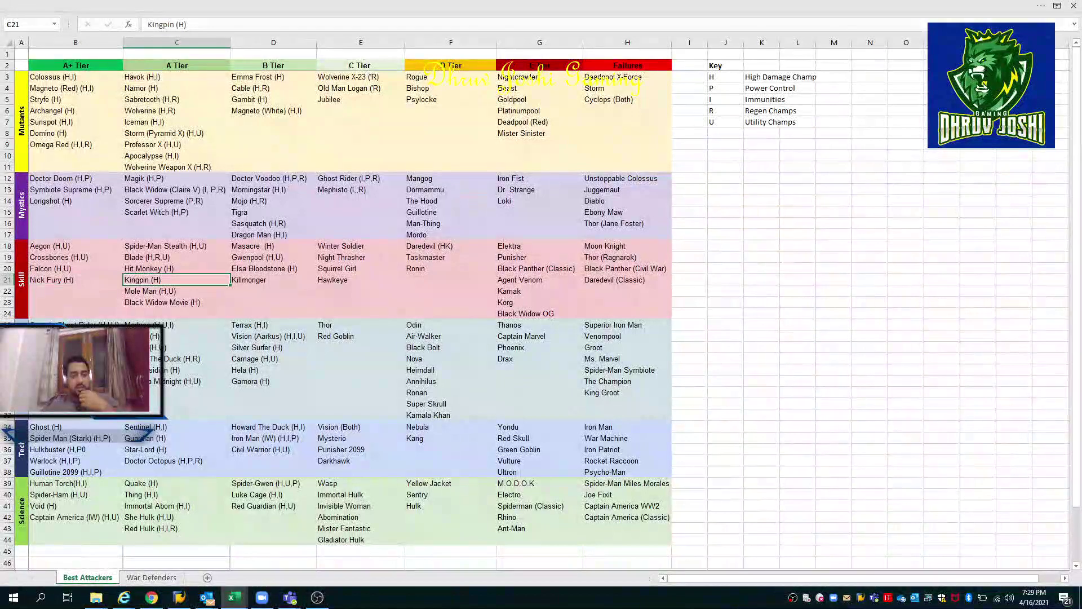
pyautogui.press('Up')
pyautogui.press('Up')
pyautogui.press('Up')
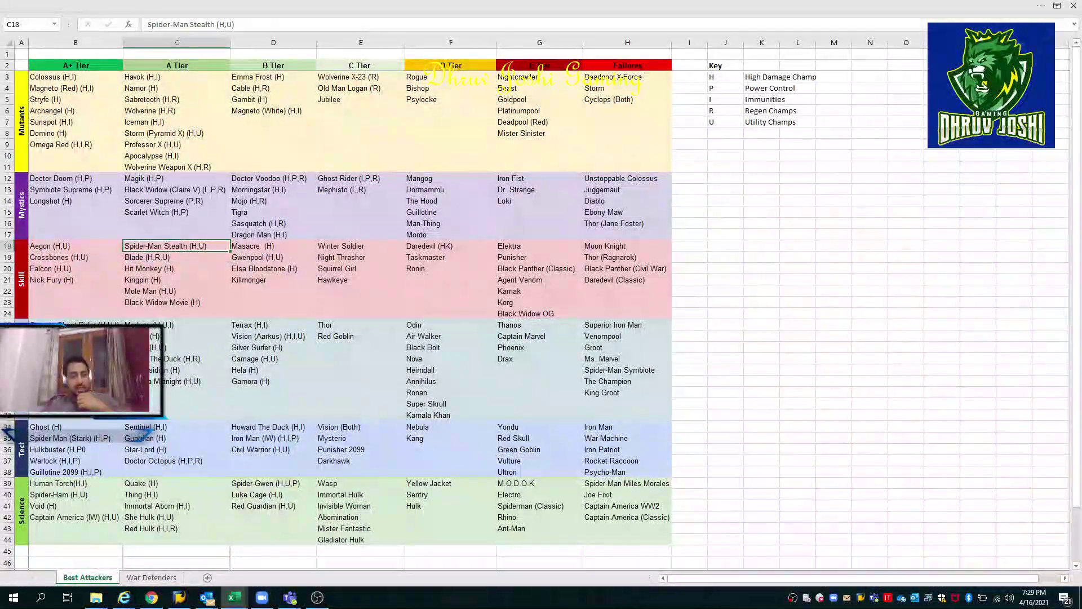
pyautogui.press('Left')
pyautogui.press('Right')
pyautogui.press('Left')
pyautogui.press('Down')
pyautogui.press('Down')
pyautogui.press('Down')
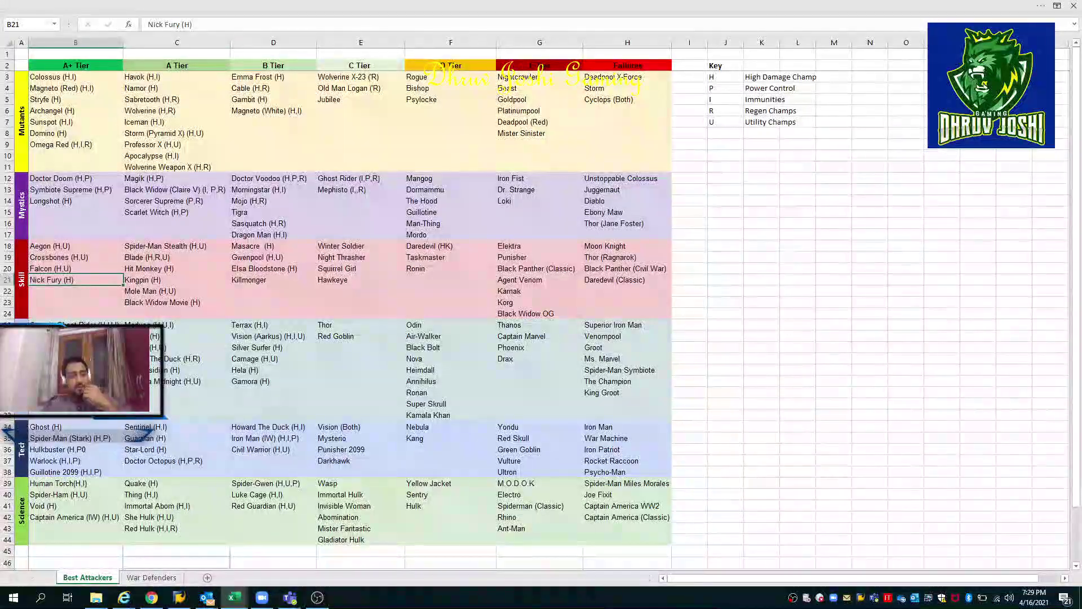
# Go through the A Tier Skill champions between Spider-Man Stealth (H,U) and Kingpin (H), stopping at Kingpin
pyautogui.press('Right')
pyautogui.hotkey('ctrl', 'x')
pyautogui.press('Up')
pyautogui.hotkey('ctrl', 'shift', '=')
pyautogui.press('Up')
pyautogui.press('Up')
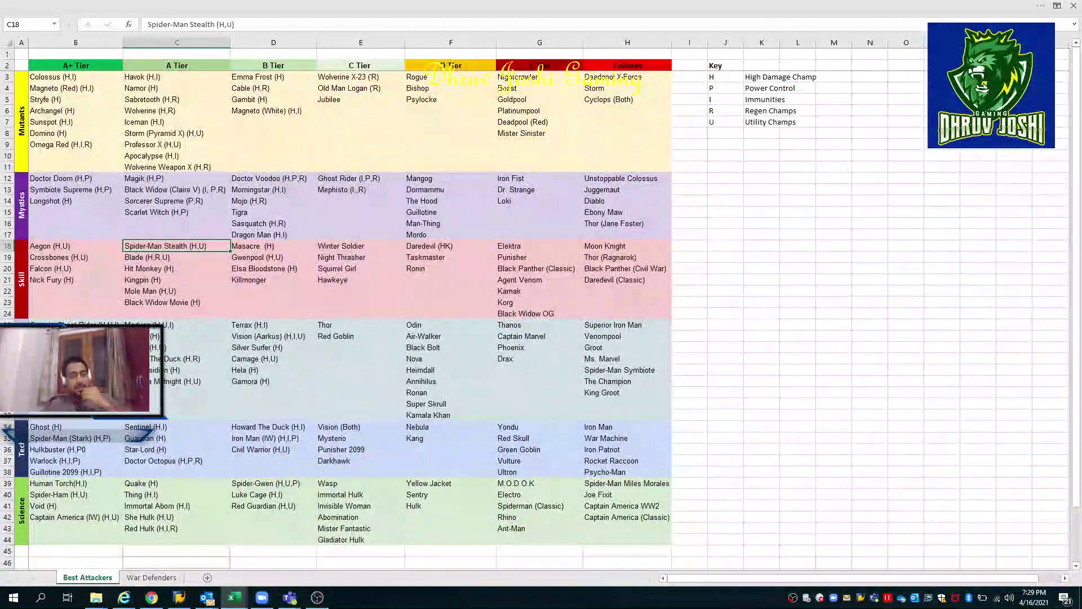
pyautogui.press('Down')
pyautogui.press('Down')
pyautogui.press('Down')
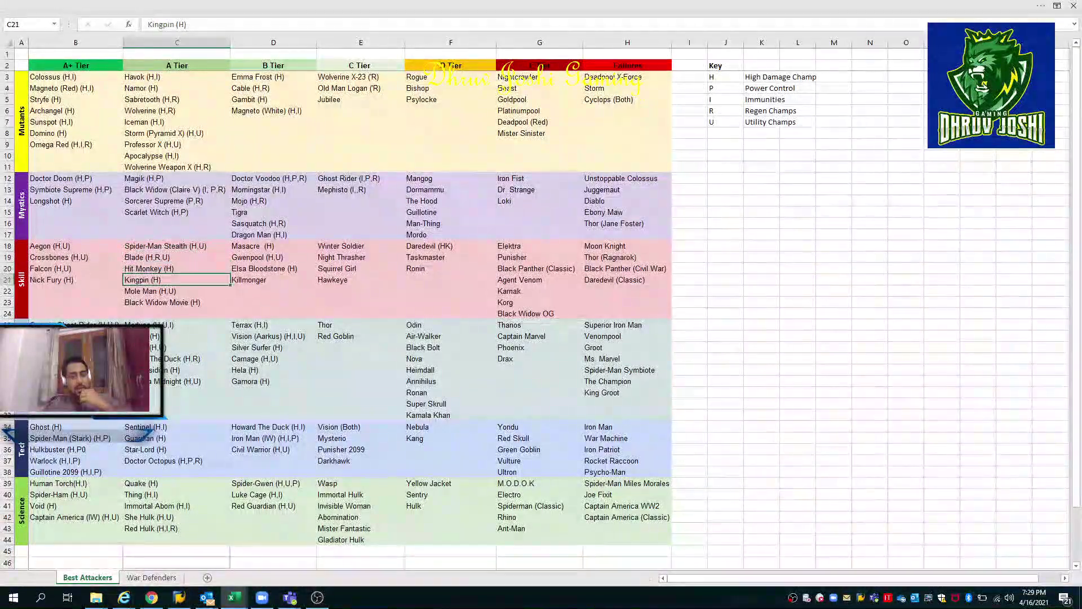
# Rename Black Widow Movie (H) in the A Tier Skill section to Black Widow DO (H)
pyautogui.press('Down')
pyautogui.press('Down')
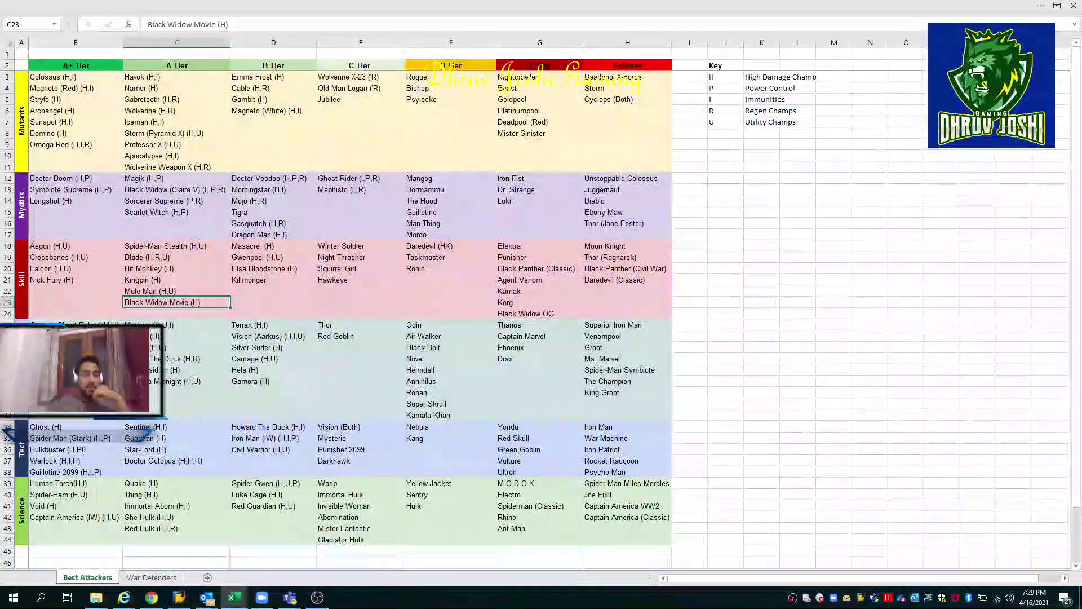
pyautogui.press('F2')
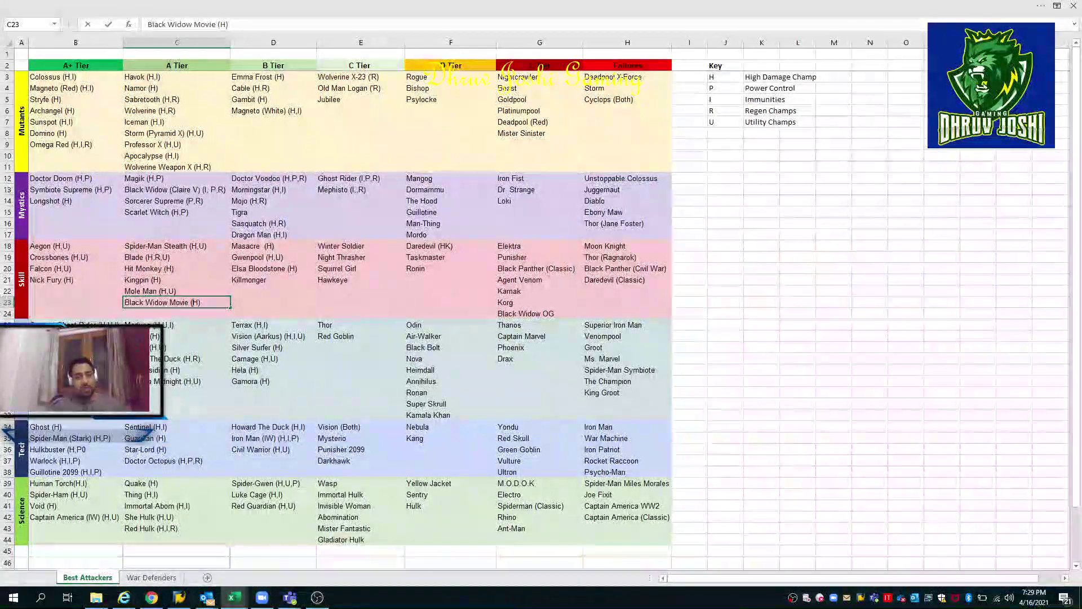
pyautogui.press('BackSpace')
pyautogui.press('BackSpace')
pyautogui.press('BackSpace')
pyautogui.press('BackSpace')
pyautogui.press('BackSpace')
pyautogui.press('BackSpace')
pyautogui.write('DO')
pyautogui.hotkey('ctrl', 'Return')
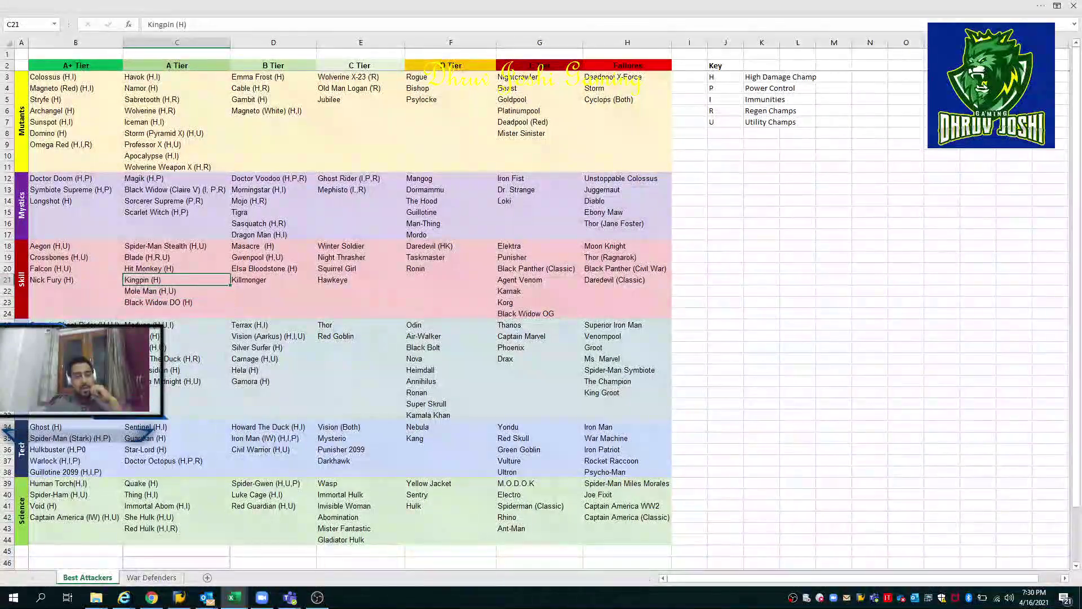
# Highlight Kingpin (H) and Mole Man (H,U) together, and move up to Hit Monkey (H) in the A Tier Skill section
pyautogui.hotkey('shift', 'Down')
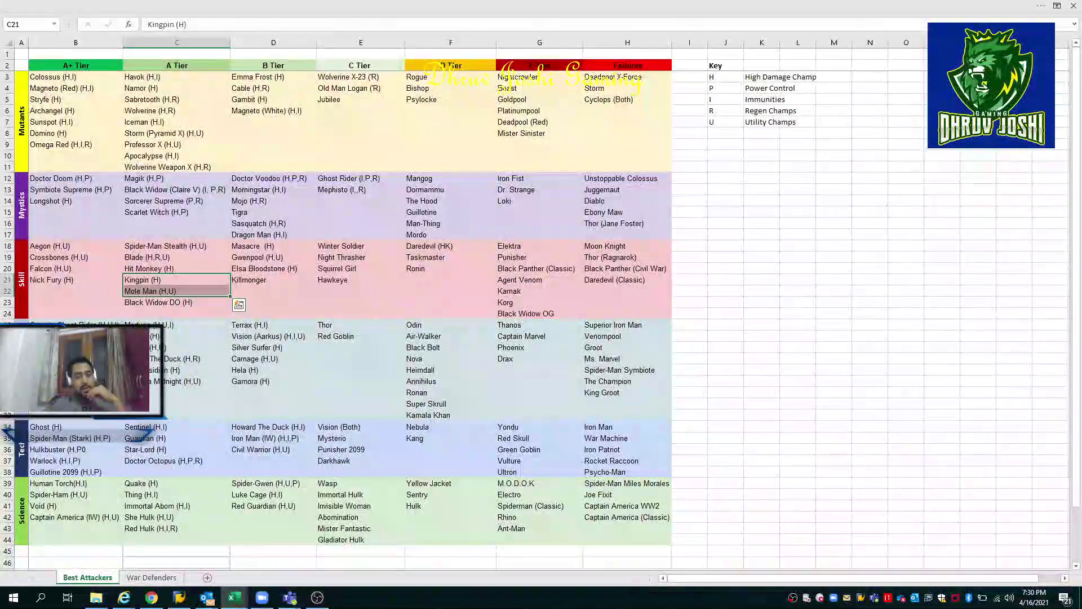
pyautogui.hotkey('shift', 'Down')
pyautogui.hotkey('shift', 'Up')
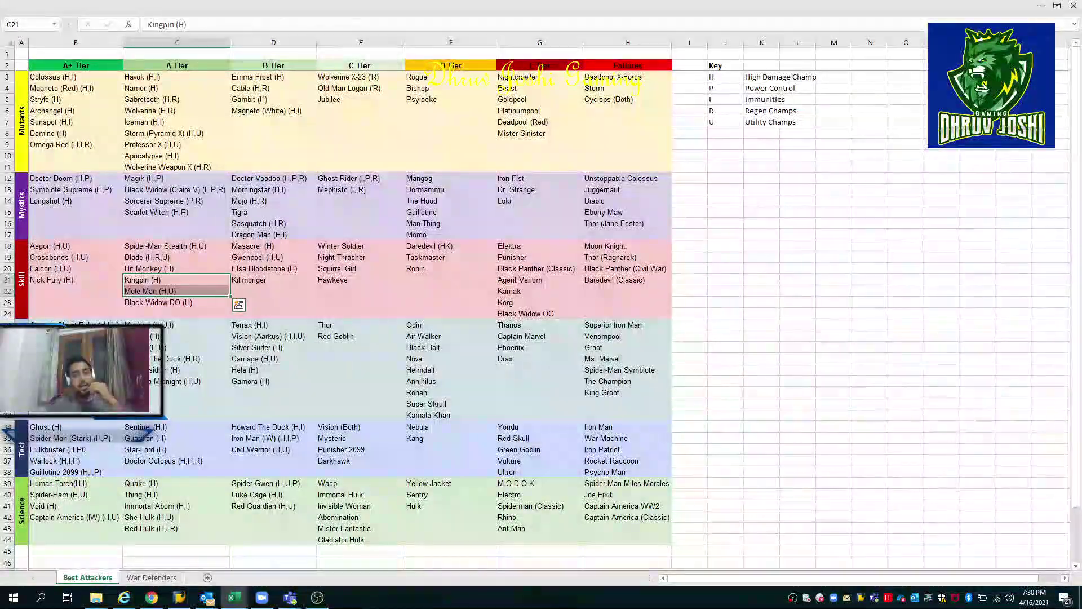
pyautogui.click(176, 268)
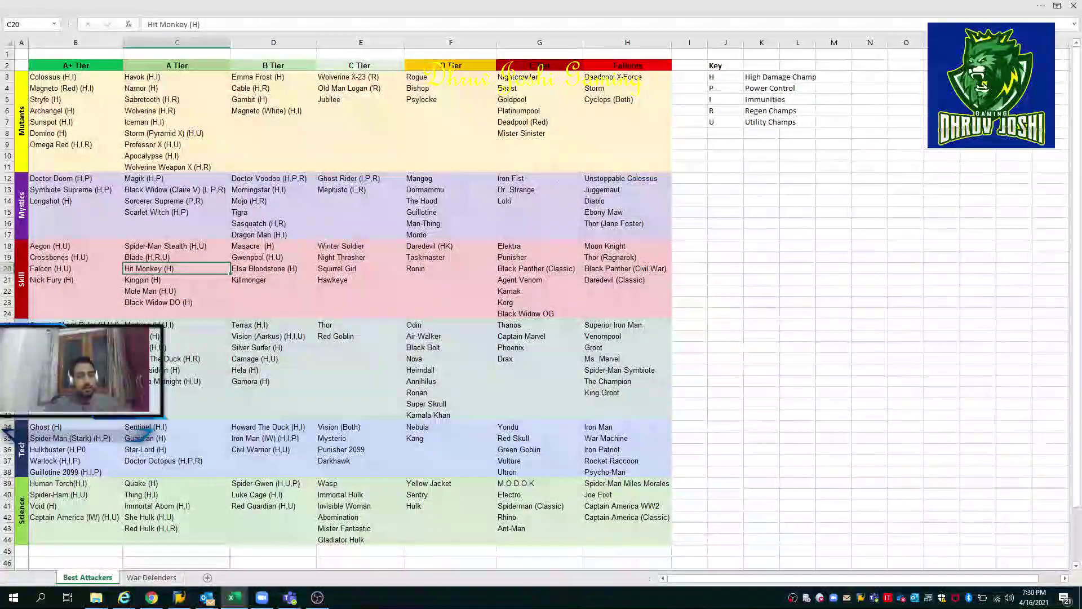
pyautogui.press('Up')
pyautogui.press('Down')
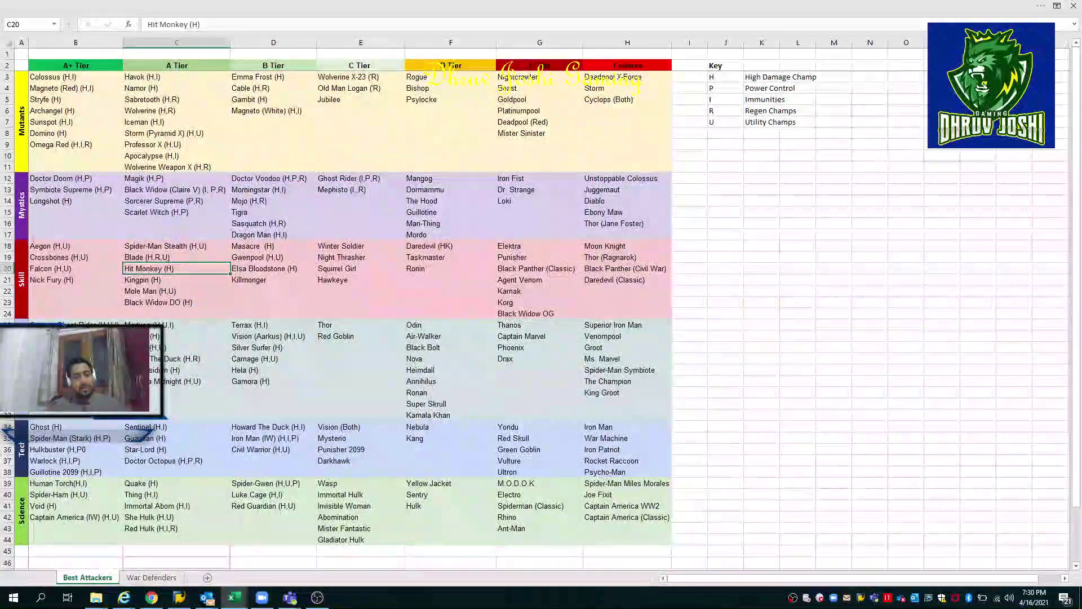
# Move from Blade (H,R,U) to Spider-Man Stealth (H,U) at the start of the A Tier Skill list
pyautogui.click(169, 257)
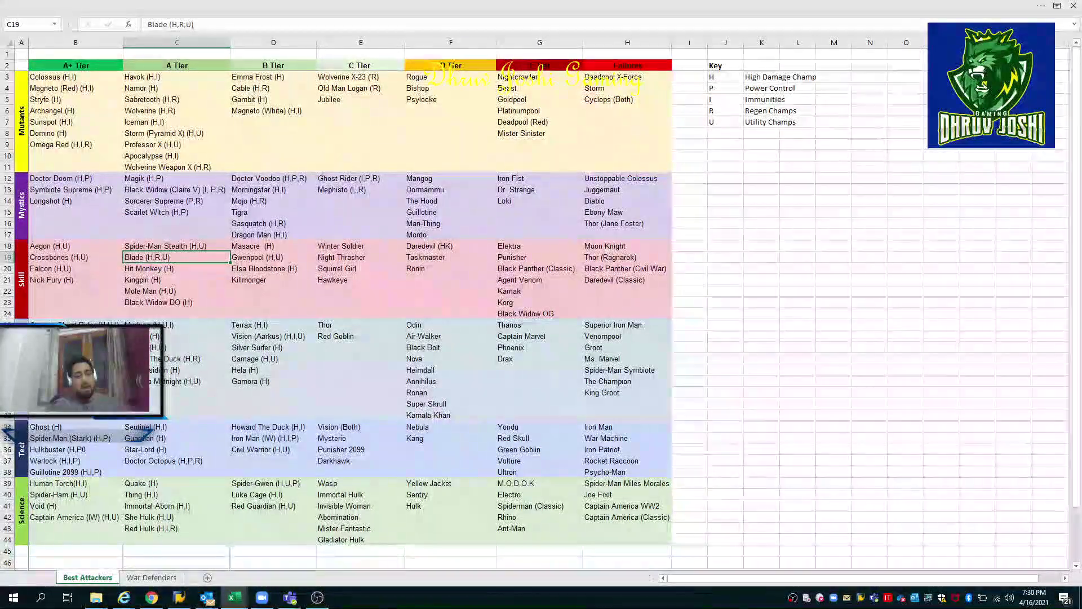
pyautogui.press('Up')
pyautogui.press('Down')
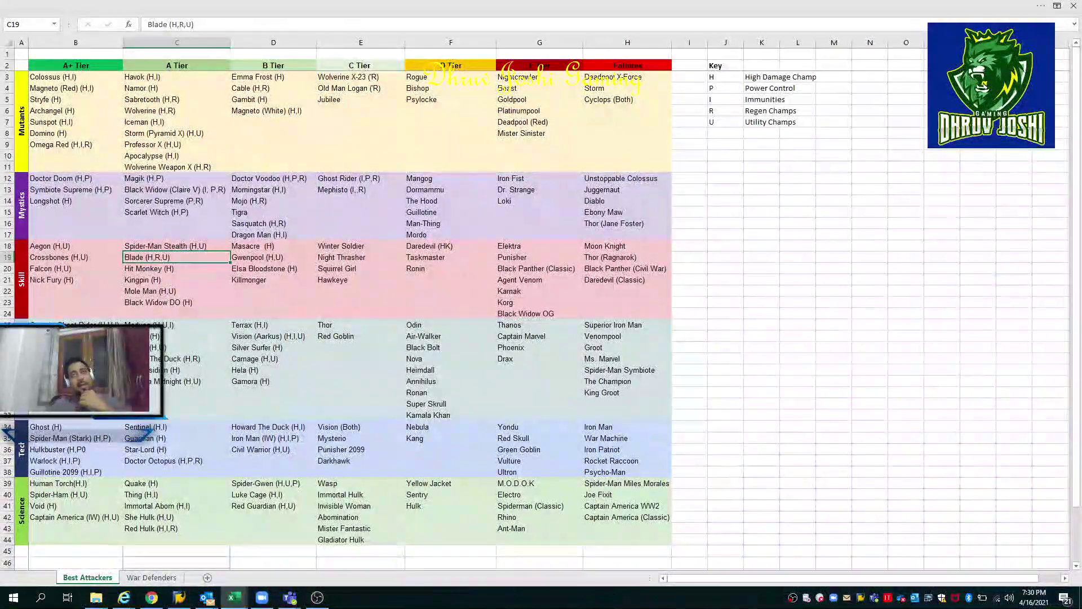
pyautogui.click(166, 246)
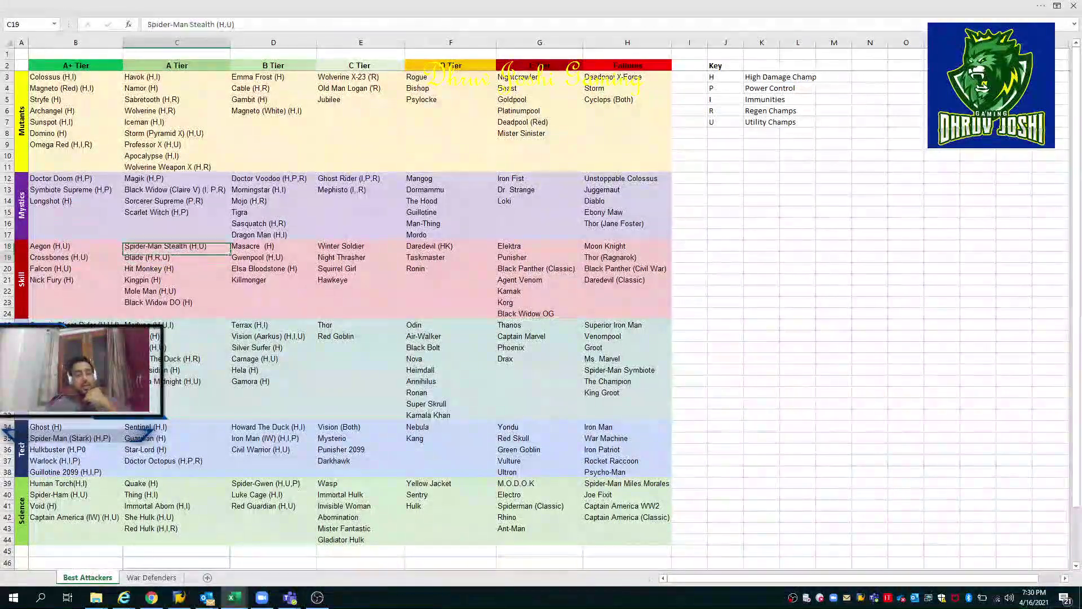
pyautogui.hotkey('ctrl', 'x')
pyautogui.press('Escape')
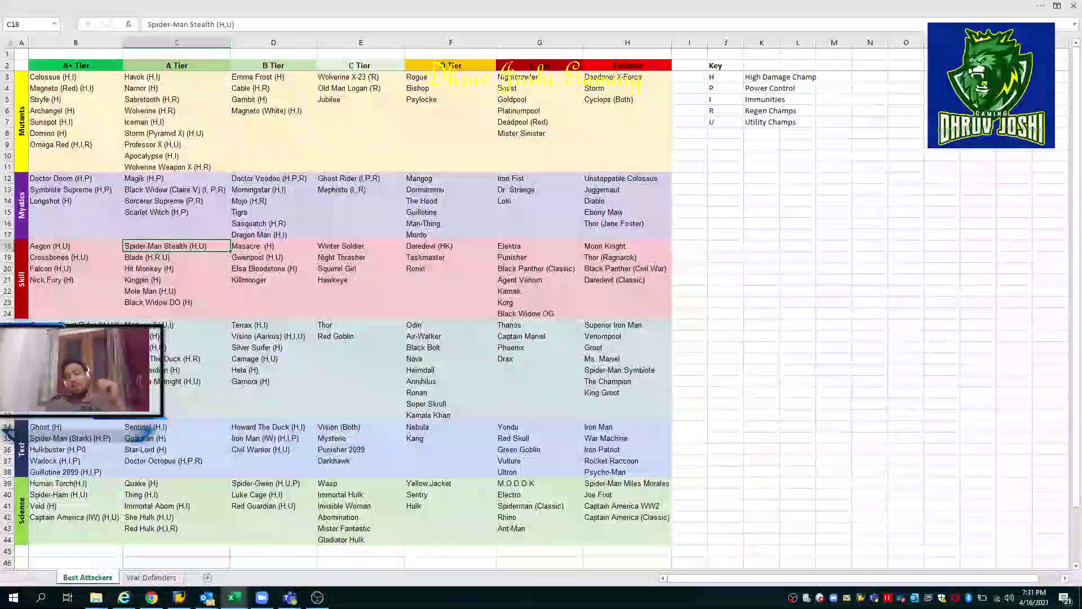
# Compare Masacre (H) in the B Tier with Aegon (H,U) and Spider-Man Stealth (H,U) in the same row
pyautogui.click(273, 246)
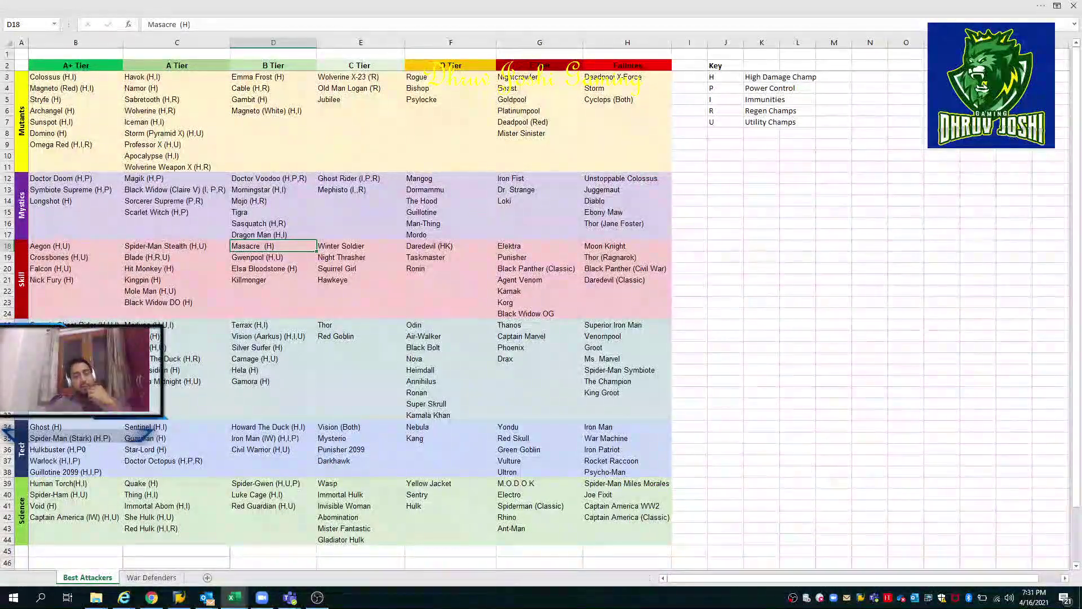
pyautogui.click(75, 245)
pyautogui.click(176, 246)
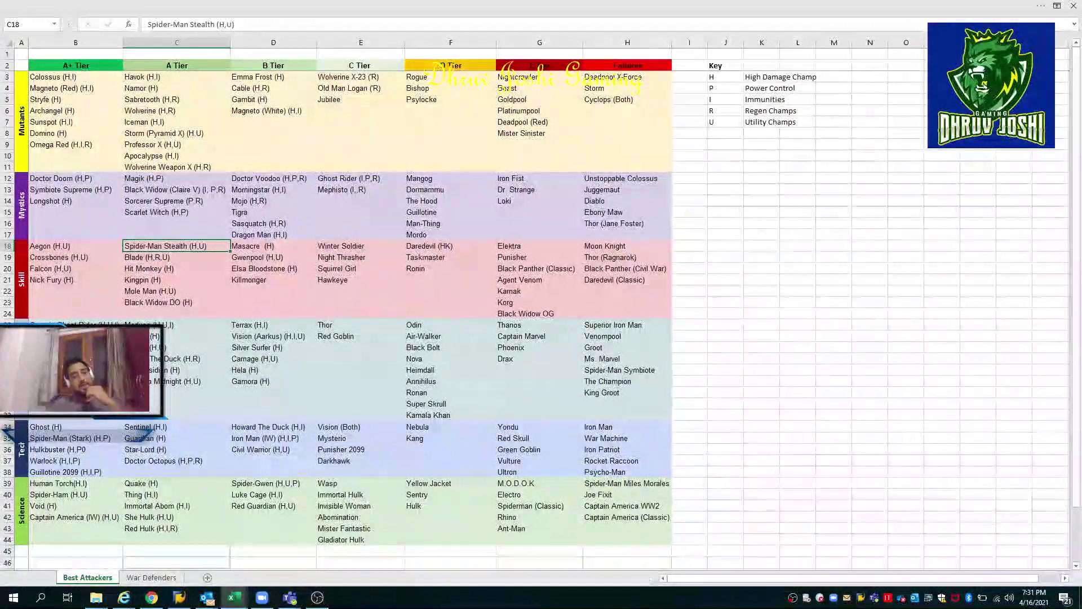
pyautogui.click(274, 246)
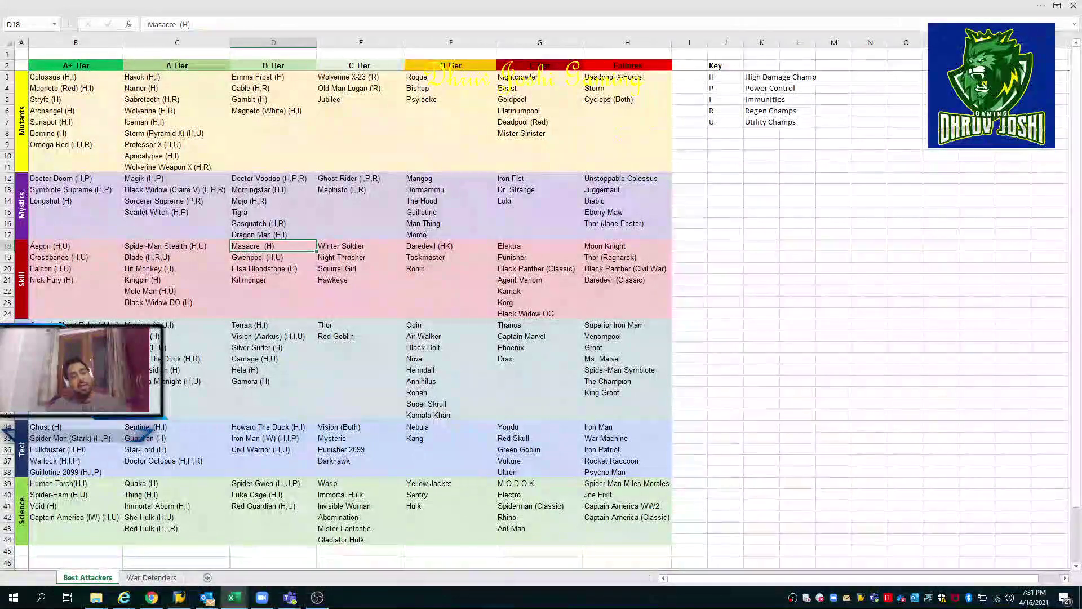
# Select Gwenpool (H,U) in the Skill section and highlight the whole B Tier column
pyautogui.click(274, 257)
pyautogui.click(273, 268)
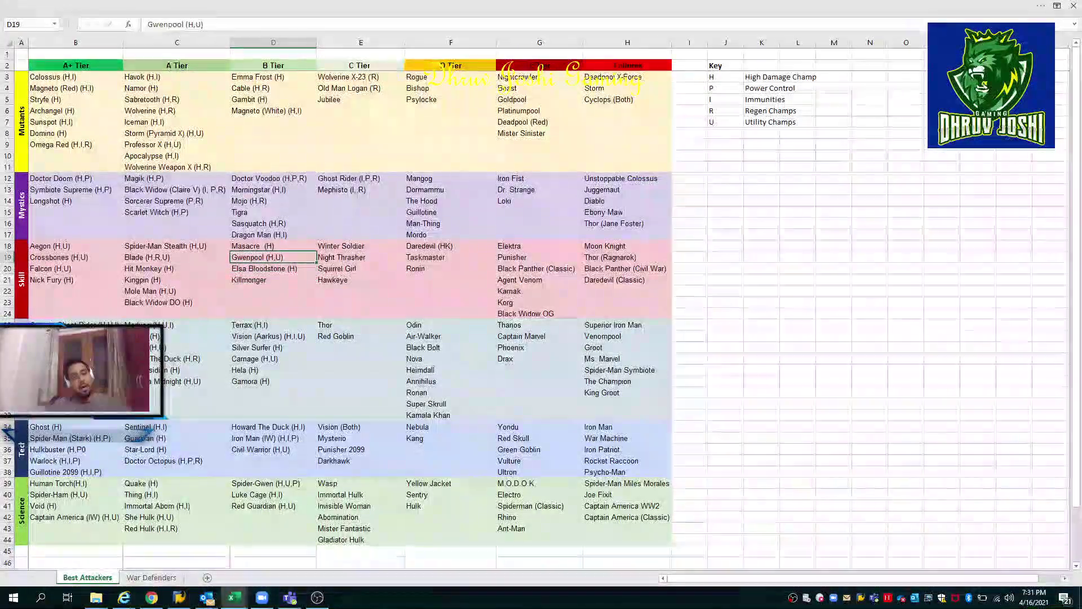
pyautogui.click(274, 257)
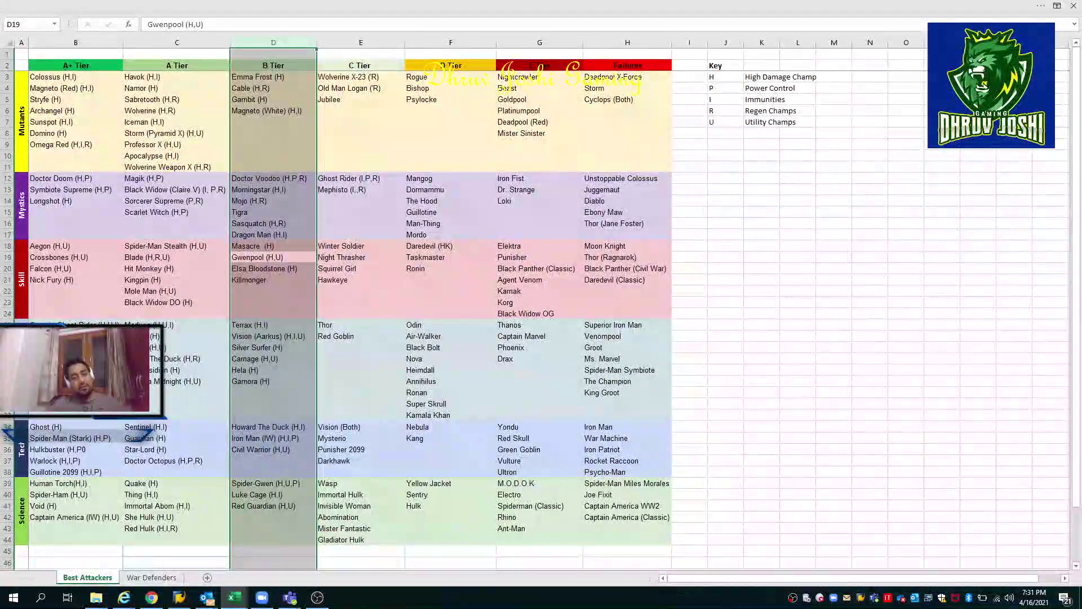
pyautogui.click(361, 257)
pyautogui.click(273, 257)
# Check Killmonger and Elsa Bloodstone (H) in the B Tier, and go across Hit Monkey (H) to Falcon (H,U) in the A+ Tier
pyautogui.click(273, 178)
pyautogui.click(273, 280)
pyautogui.click(274, 268)
pyautogui.click(176, 269)
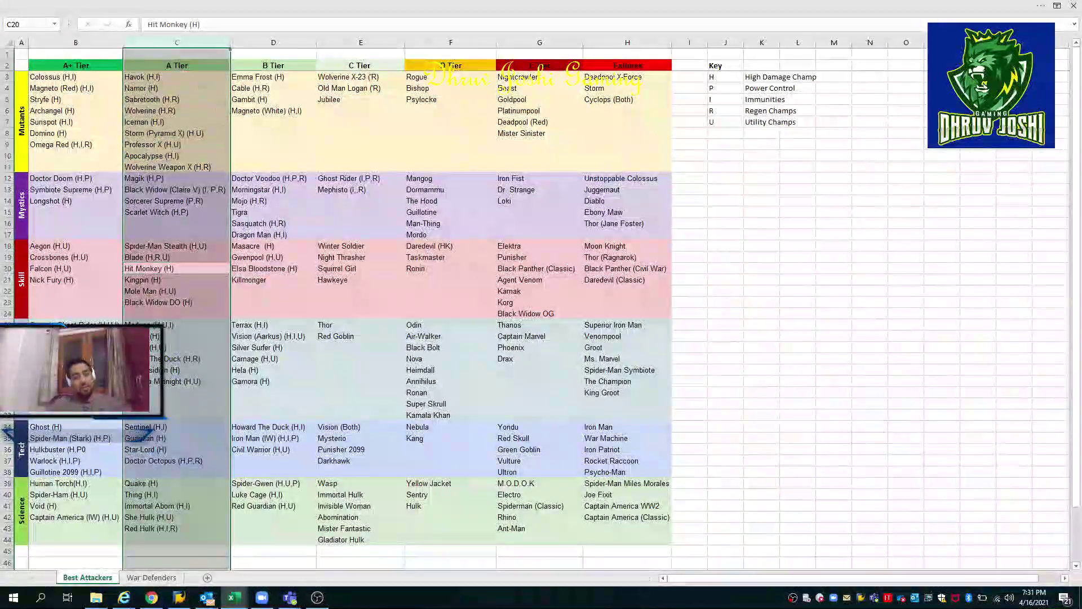
pyautogui.click(177, 280)
pyautogui.click(76, 257)
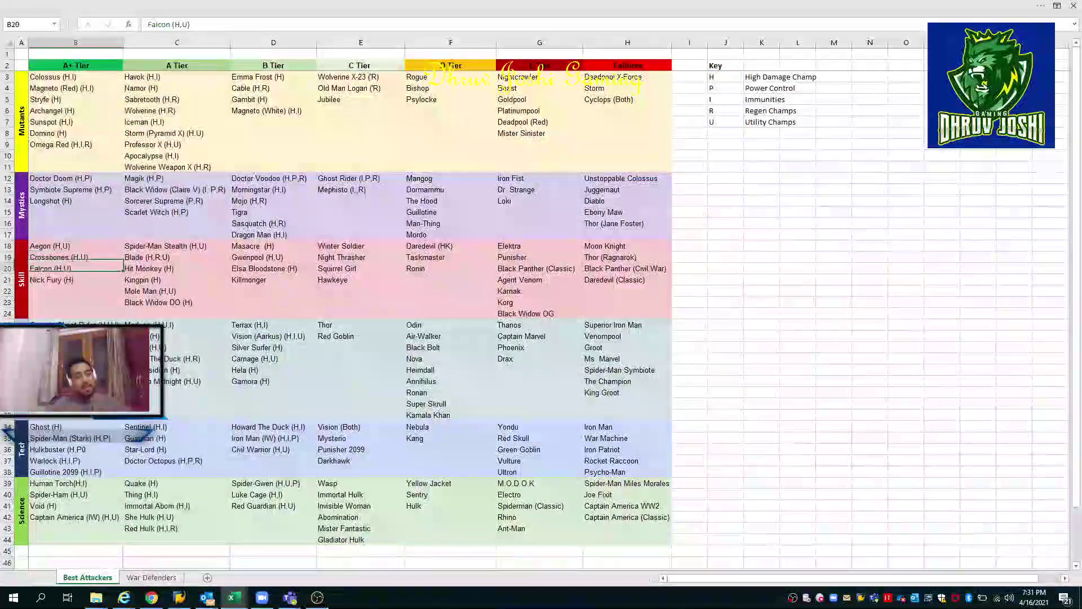
pyautogui.click(76, 359)
pyautogui.press('Up')
pyautogui.press('Up')
pyautogui.press('Up')
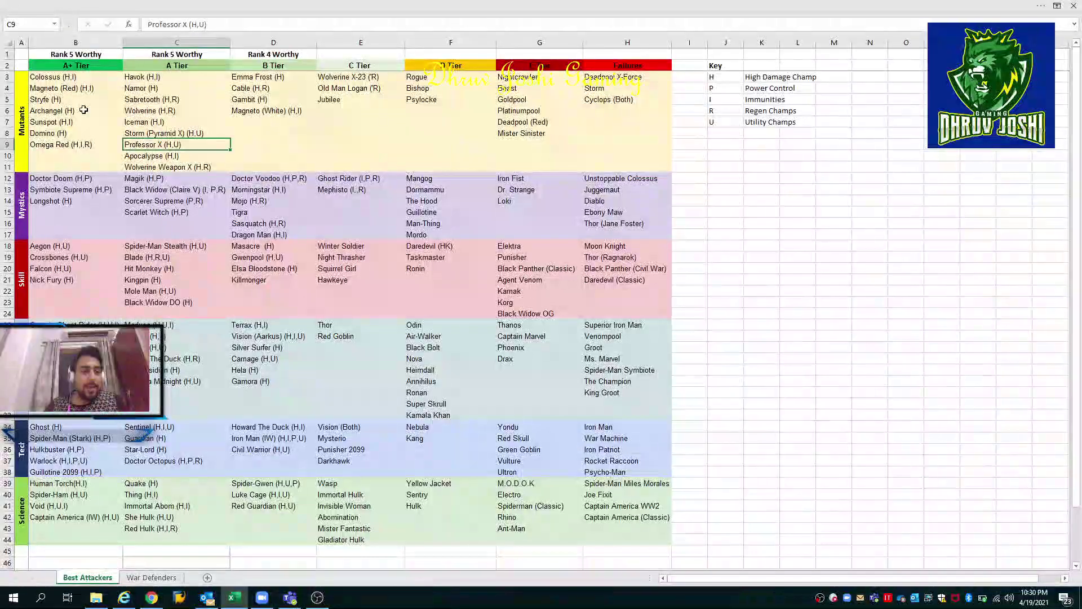
# Select Archangel (H) and Sunspot (H,I) among the Mutants, highlighting the whole A+ Tier column
pyautogui.click(83, 109)
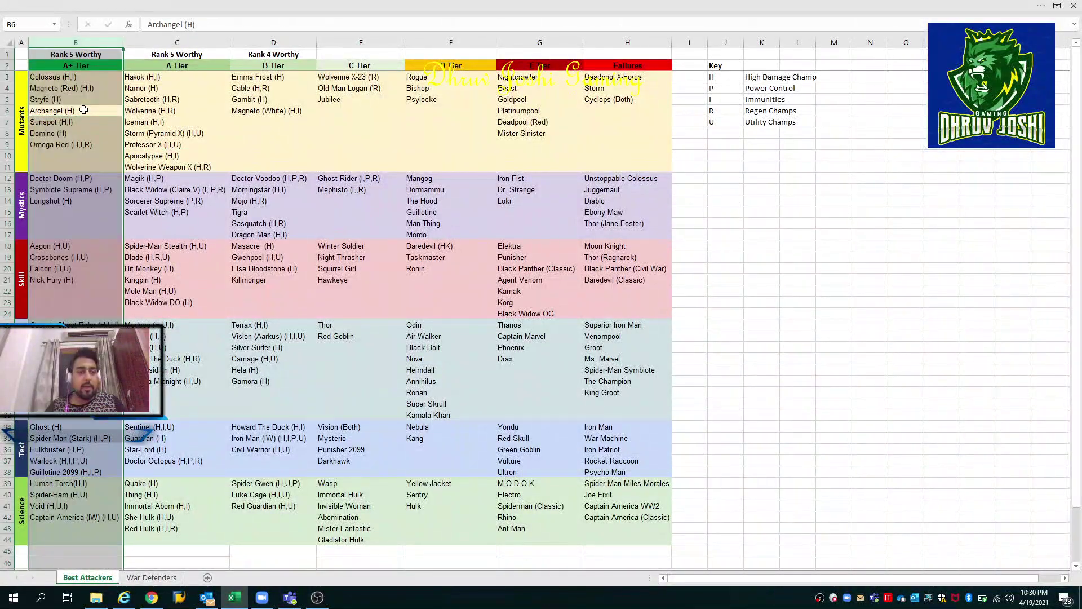
pyautogui.press('Down')
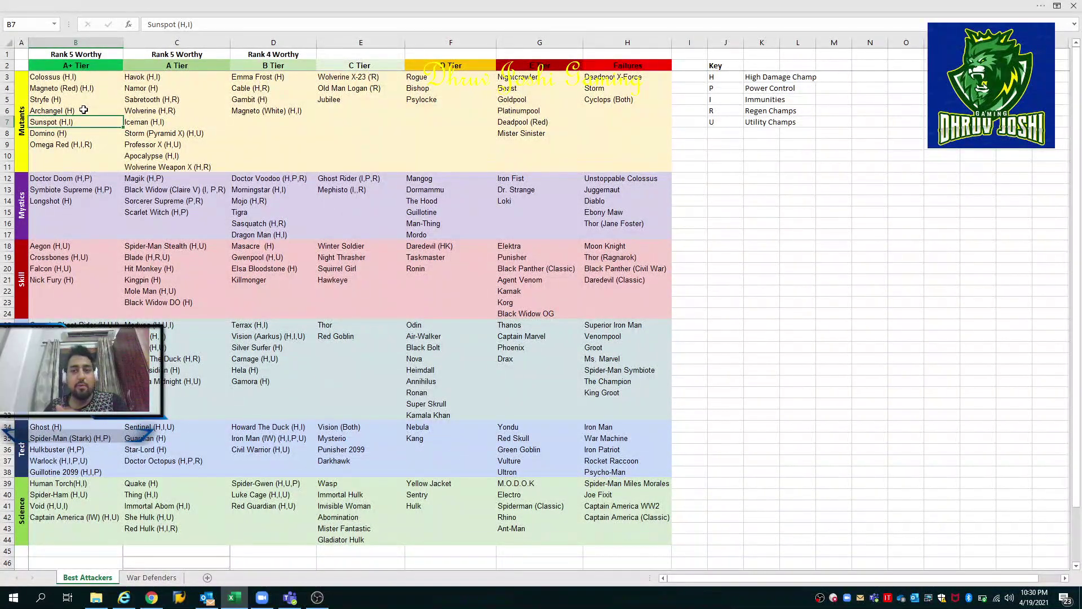
pyautogui.hotkey('ctrl', 'space')
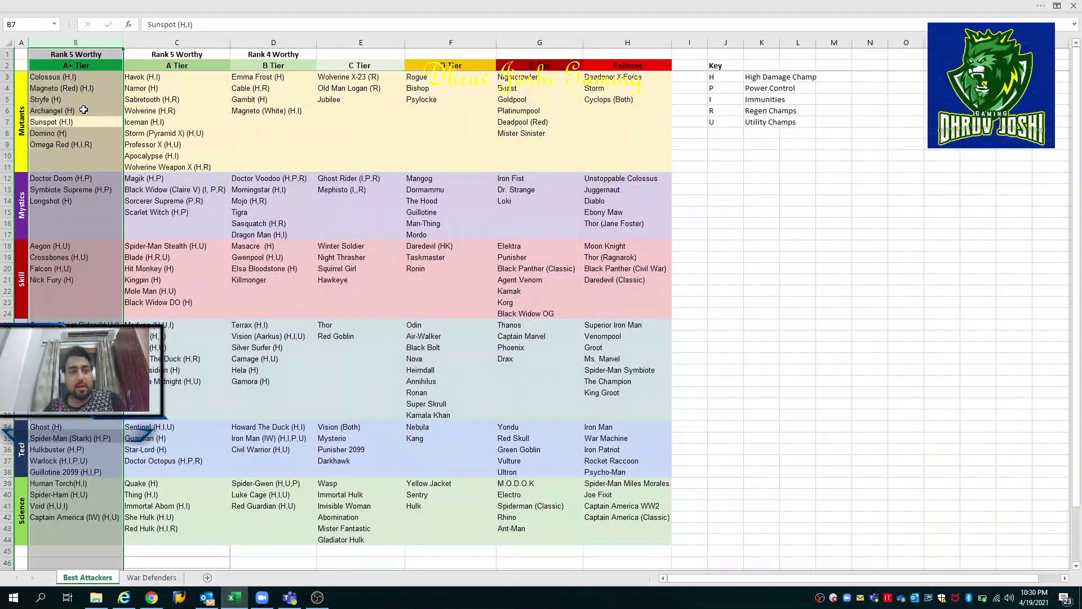
pyautogui.hotkey('shift', 'Right')
# Move up past Magneto (Red) (H,I) to the Rank 5 Worthy headings and across to Rank 4 Worthy above the B Tier
pyautogui.press('Up')
pyautogui.press('Up')
pyautogui.press('Up')
pyautogui.press('Up')
pyautogui.press('Up')
pyautogui.press('Up')
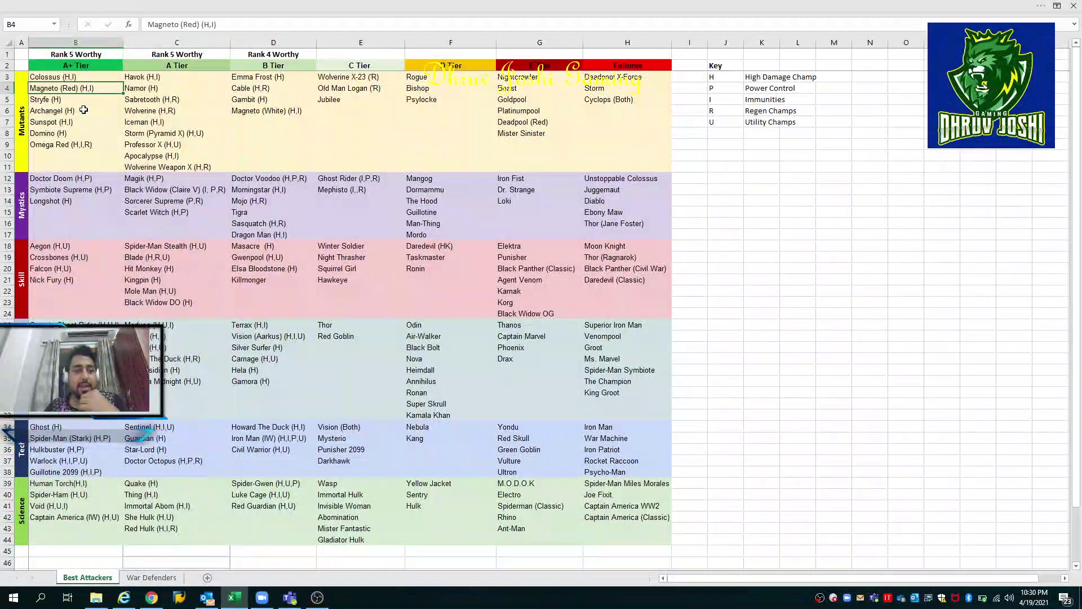
pyautogui.press('Right')
pyautogui.press('Right')
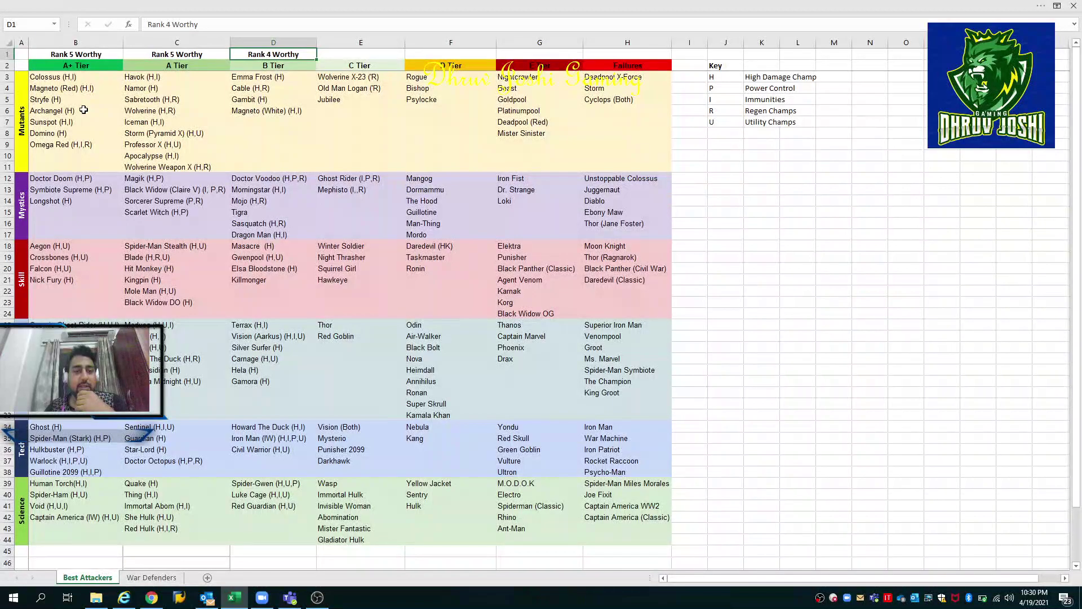
# Highlight the whole A+ Tier and A Tier columns under Rank 5 Worthy, and check the OBS recording window before returning to the workbook
pyautogui.press('Left')
pyautogui.press('Left')
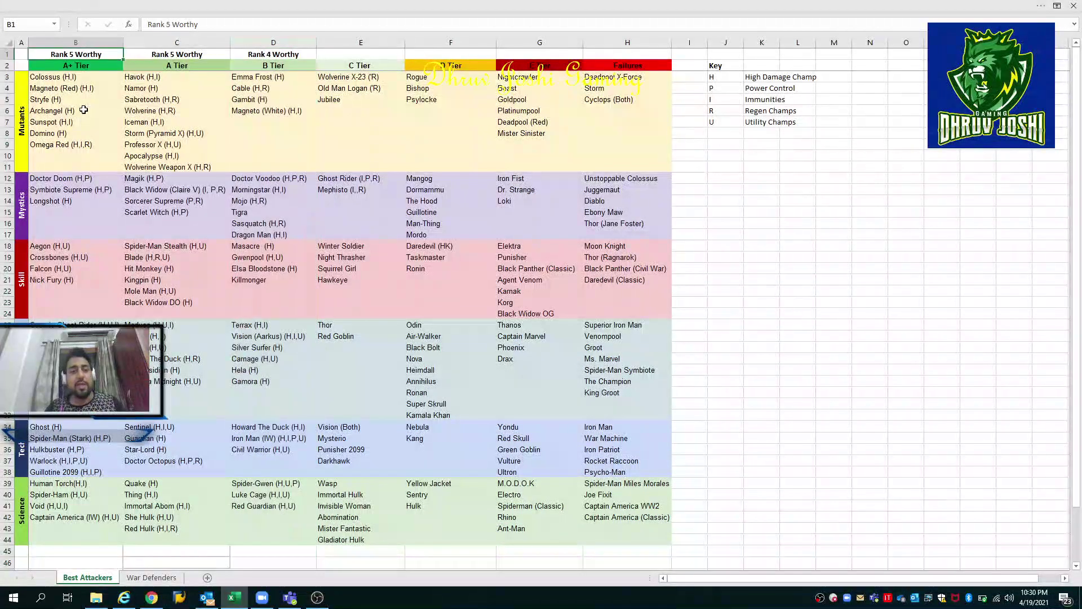
pyautogui.hotkey('ctrl', 'space')
pyautogui.hotkey('shift', 'Right')
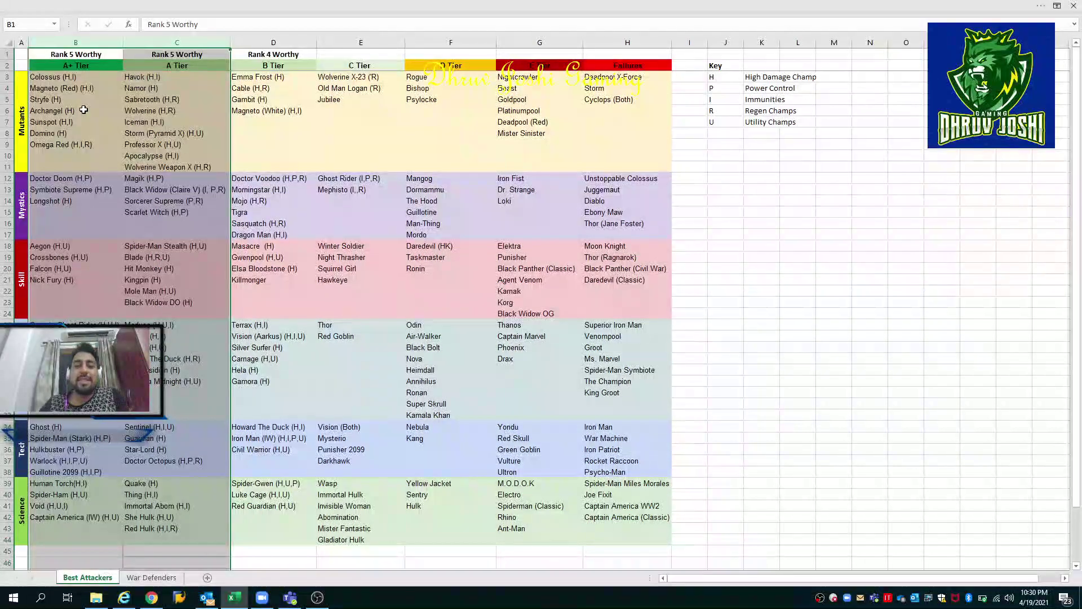
pyautogui.hotkey('alt', 'Tab')
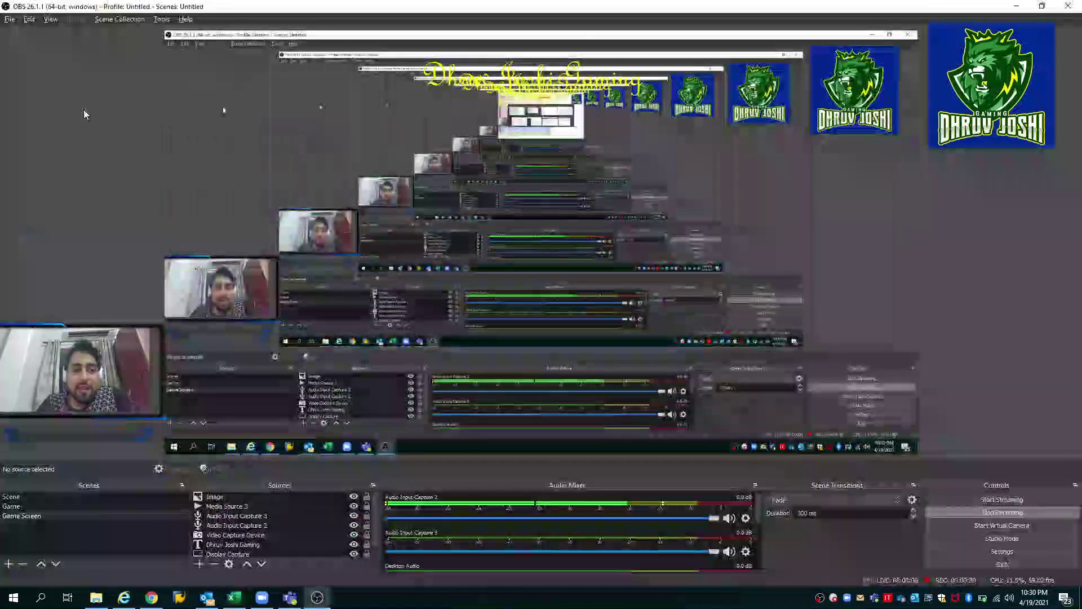
pyautogui.hotkey('alt', 'Tab')
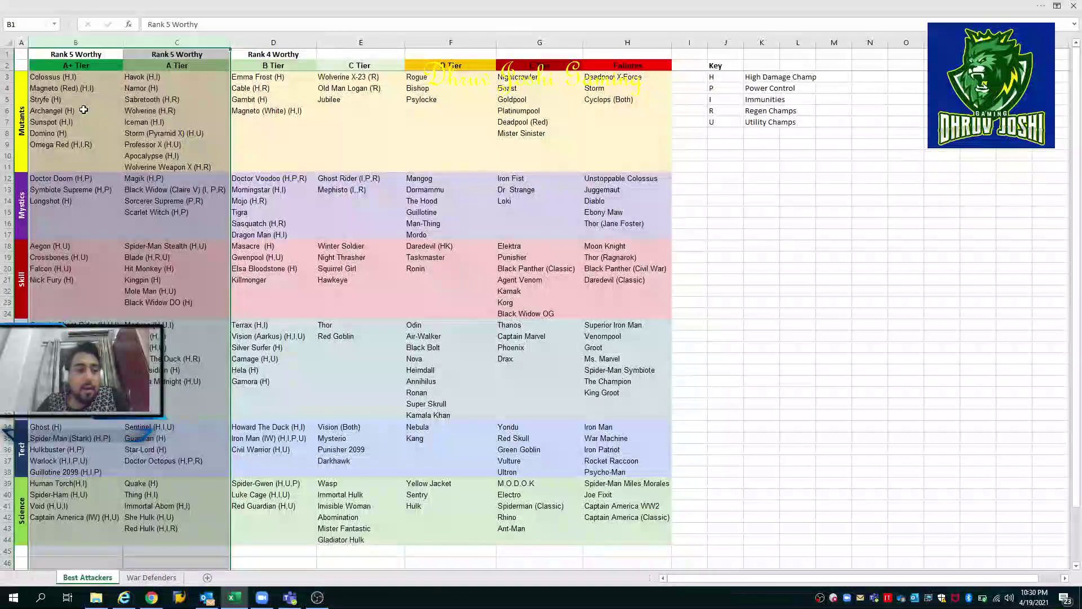
# Highlight all champions in the A+ Tier and A Tier from Colossus (H,I) down to the last Science row
pyautogui.moveTo(56, 77); pyautogui.dragTo(76, 167)
pyautogui.click(76, 167)
pyautogui.press('Up')
pyautogui.press('Up')
pyautogui.press('Up')
pyautogui.press('Up')
pyautogui.press('Up')
pyautogui.press('Up')
pyautogui.press('Up')
pyautogui.press('Up')
pyautogui.hotkey('shift', 'Right')
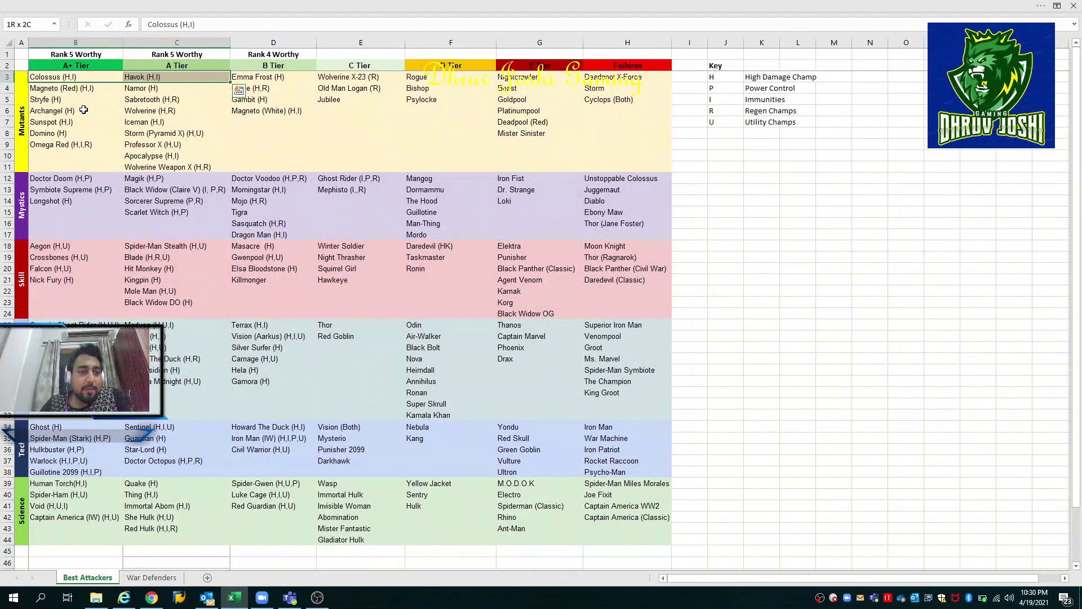
pyautogui.hotkey('shift', 'Down')
pyautogui.hotkey('shift', 'Down')
pyautogui.hotkey('shift', 'Down')
pyautogui.hotkey('shift', 'Down')
pyautogui.hotkey('shift', 'Down')
pyautogui.hotkey('shift', 'Down')
pyautogui.hotkey('shift', 'Down')
pyautogui.hotkey('shift', 'Down')
pyautogui.hotkey('shift', 'Down')
pyautogui.hotkey('shift', 'Down')
pyautogui.hotkey('shift', 'Down')
pyautogui.hotkey('shift', 'Down')
pyautogui.hotkey('shift', 'Down')
pyautogui.hotkey('shift', 'Down')
pyautogui.hotkey('shift', 'Down')
pyautogui.hotkey('shift', 'Down')
pyautogui.hotkey('shift', 'Down')
pyautogui.hotkey('shift', 'Down')
pyautogui.hotkey('shift', 'Down')
pyautogui.hotkey('shift', 'Down')
pyautogui.hotkey('shift', 'Down')
pyautogui.hotkey('shift', 'Down')
pyautogui.hotkey('shift', 'Down')
pyautogui.hotkey('shift', 'Down')
pyautogui.hotkey('shift', 'Down')
pyautogui.hotkey('shift', 'Down')
pyautogui.hotkey('shift', 'Down')
pyautogui.hotkey('shift', 'Down')
pyautogui.hotkey('shift', 'Down')
pyautogui.hotkey('shift', 'Down')
pyautogui.hotkey('shift', 'Down')
pyautogui.hotkey('shift', 'Down')
pyautogui.hotkey('shift', 'Down')
pyautogui.hotkey('shift', 'Down')
pyautogui.hotkey('shift', 'Down')
pyautogui.hotkey('shift', 'Down')
pyautogui.hotkey('shift', 'Down')
pyautogui.hotkey('shift', 'Up')
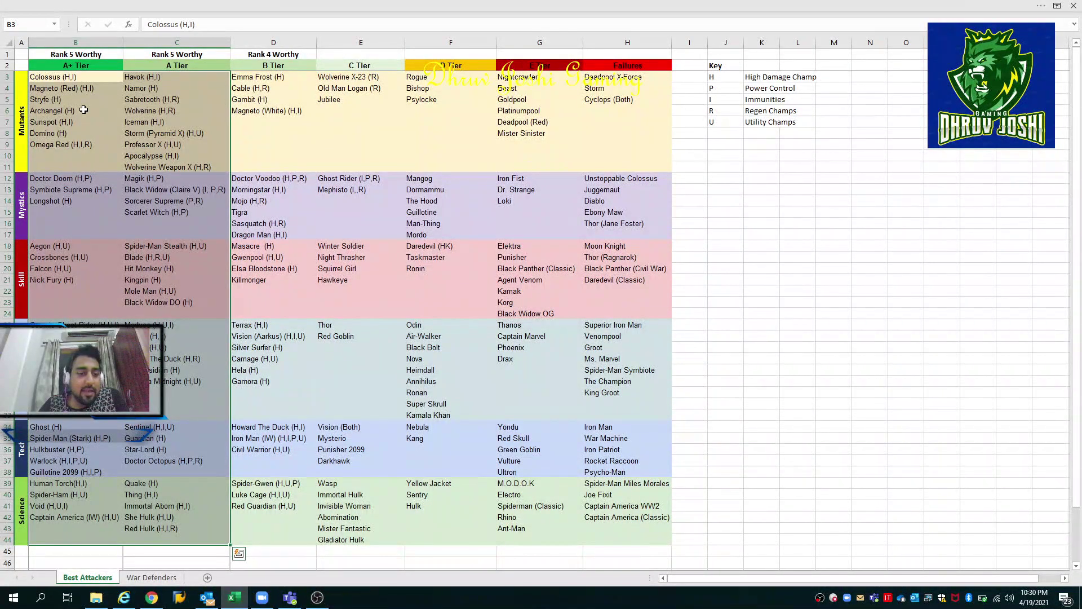
# Go down the A+ Tier column past the end of the table and back up to Cosmic Ghost Rider (H,U,I)
pyautogui.press('Down')
pyautogui.press('Down')
pyautogui.press('Down')
pyautogui.press('Down')
pyautogui.press('Down')
pyautogui.press('Down')
pyautogui.press('Down')
pyautogui.press('Down')
pyautogui.press('Down')
pyautogui.press('Down')
pyautogui.press('Down')
pyautogui.press('Down')
pyautogui.press('Down')
pyautogui.press('Down')
pyautogui.press('Down')
pyautogui.press('Down')
pyautogui.press('Down')
pyautogui.press('Down')
pyautogui.press('Down')
pyautogui.press('Down')
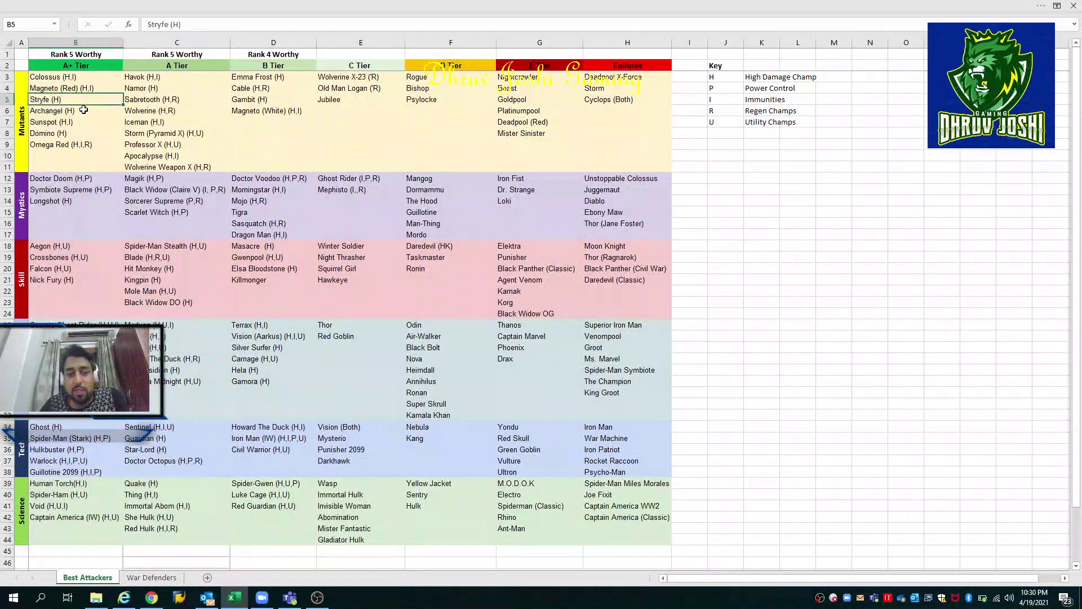
pyautogui.press('Down')
pyautogui.press('Down')
pyautogui.press('Down')
pyautogui.press('Down')
pyautogui.press('Down')
pyautogui.press('Down')
pyautogui.press('Down')
pyautogui.press('Down')
pyautogui.press('Down')
pyautogui.press('Down')
pyautogui.press('Down')
pyautogui.press('Down')
pyautogui.press('Down')
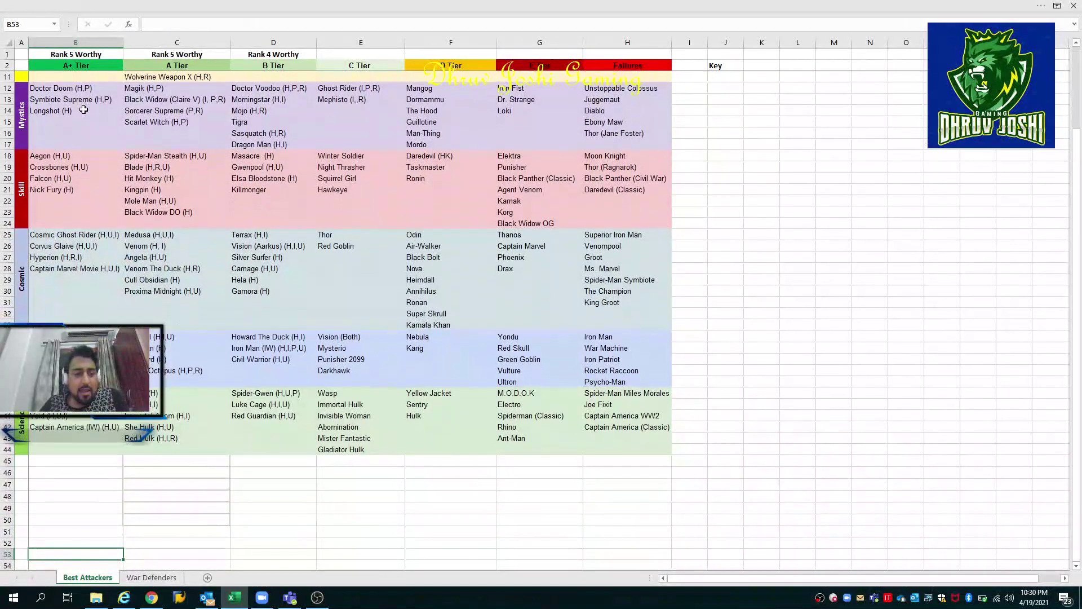
pyautogui.press('Down')
pyautogui.press('Down')
pyautogui.press('Down')
pyautogui.press('Down')
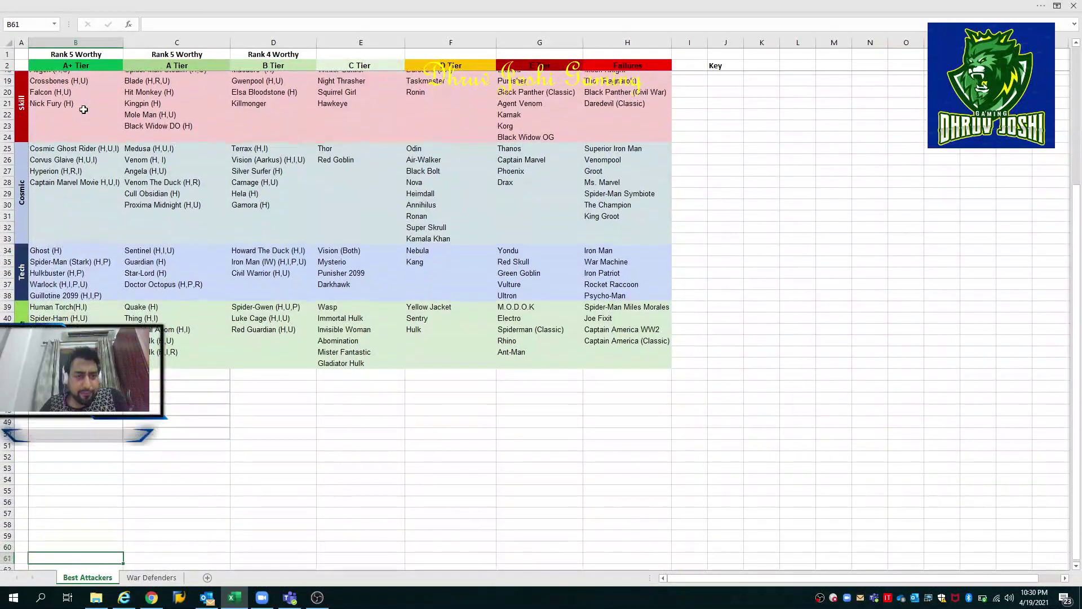
pyautogui.scroll(-1, 84, 110)
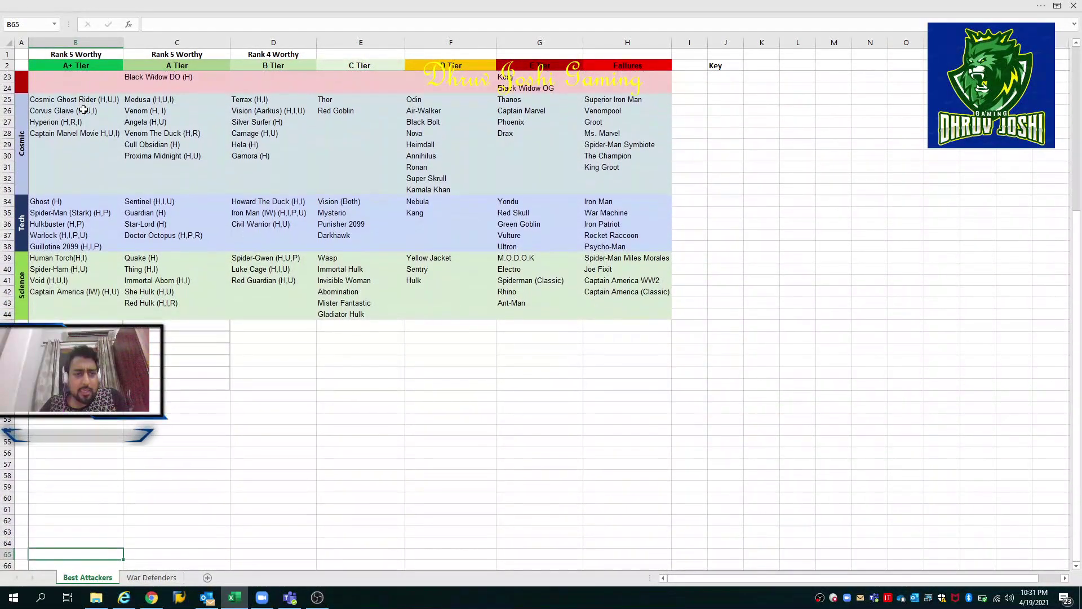
pyautogui.press('Up')
pyautogui.press('Up')
pyautogui.press('Up')
pyautogui.press('Up')
pyautogui.press('Up')
pyautogui.press('Up')
pyautogui.press('Up')
pyautogui.press('Up')
pyautogui.press('Up')
pyautogui.press('Up')
pyautogui.press('Up')
pyautogui.press('Up')
pyautogui.press('Up')
pyautogui.press('Up')
pyautogui.press('Up')
pyautogui.press('Up')
pyautogui.press('Up')
pyautogui.press('Up')
pyautogui.press('Up')
pyautogui.press('Up')
pyautogui.press('Up')
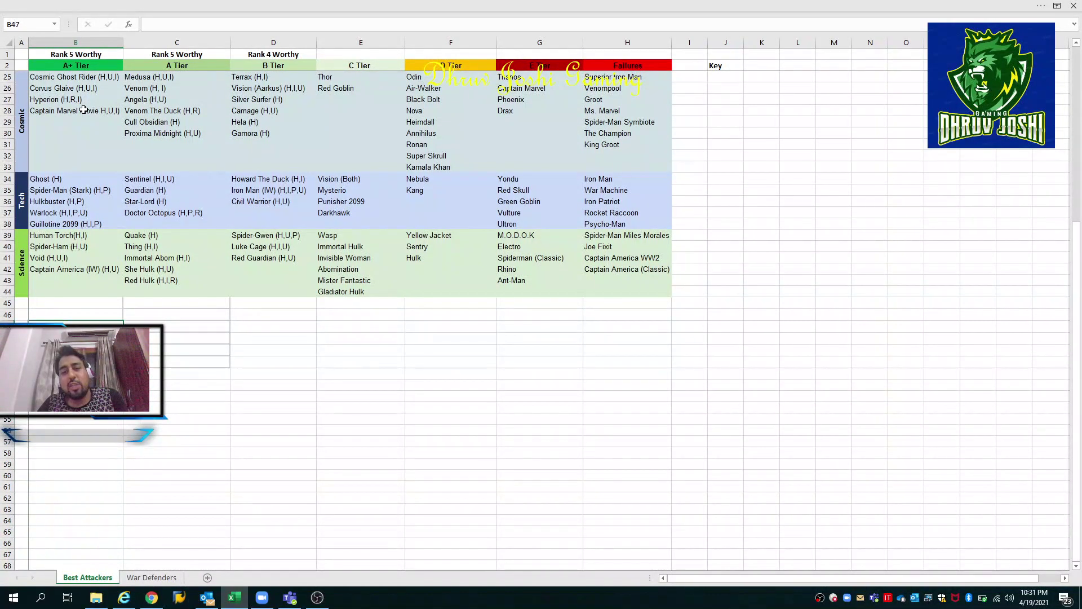
pyautogui.press('Up')
pyautogui.press('Up')
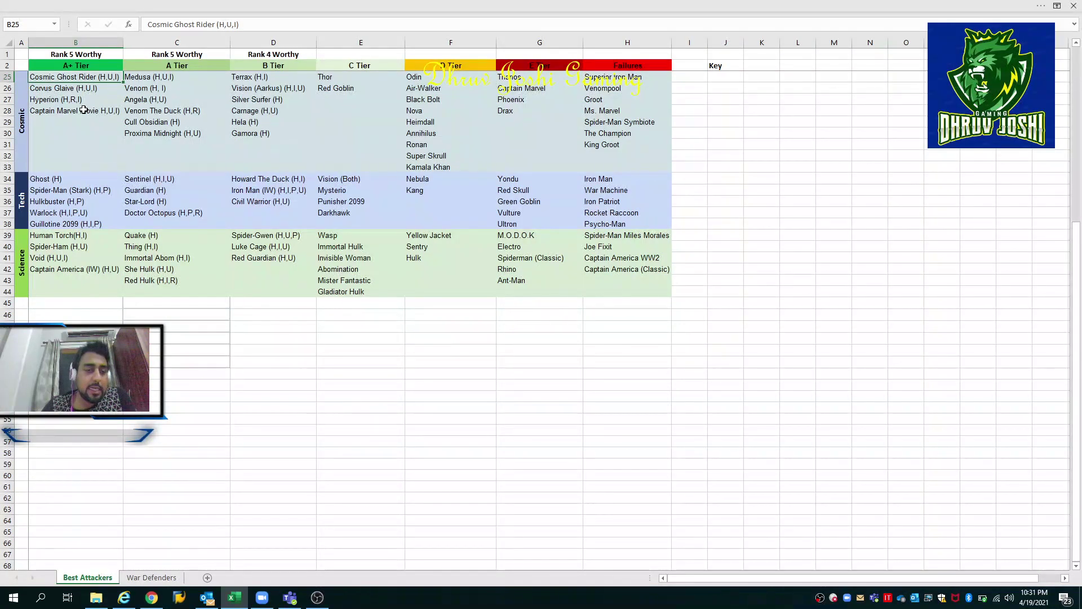
# Highlight the Cosmic champions in the A+ Tier from Cosmic Ghost Rider (H,U,I) to Captain Marvel Movie
pyautogui.press('Down')
pyautogui.press('Down')
pyautogui.press('Up')
pyautogui.press('Up')
pyautogui.hotkey('shift', 'space')
pyautogui.press('Return')
pyautogui.press('Down')
pyautogui.press('Down')
pyautogui.press('Up')
pyautogui.press('Up')
pyautogui.press('Up')
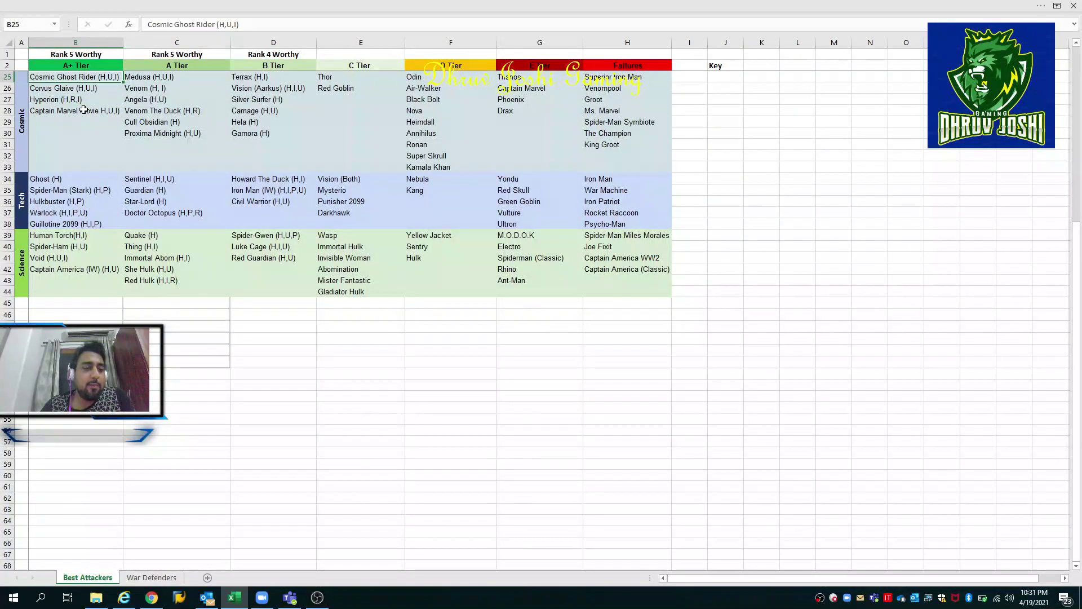
pyautogui.hotkey('shift', 'Down')
pyautogui.hotkey('shift', 'Down')
pyautogui.hotkey('shift', 'Down')
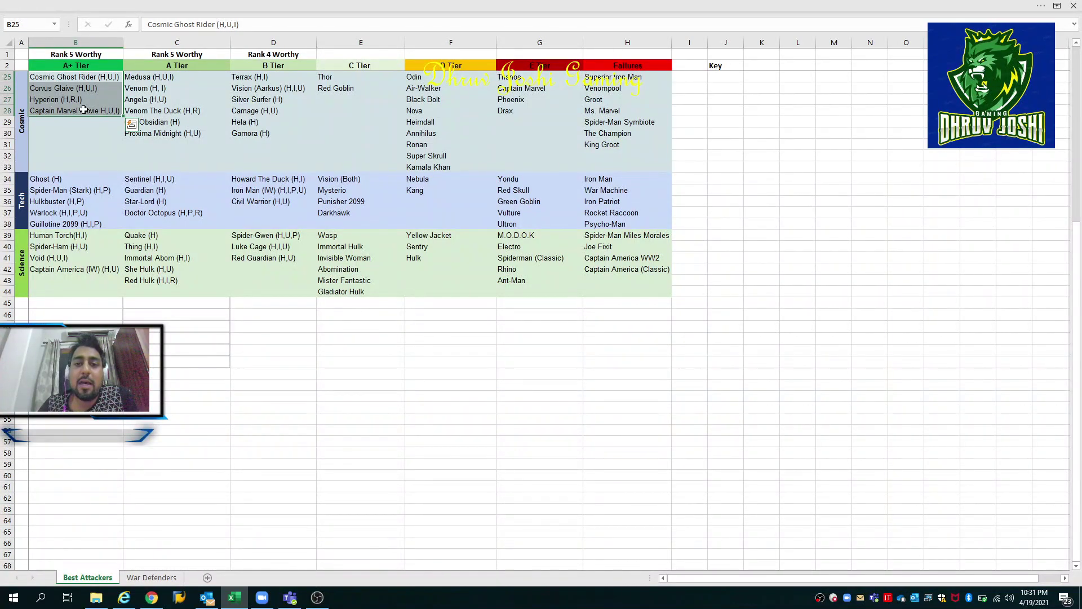
# Go between Corvus Glaive (H,U,I) and its neighbours in the Cosmic A+ Tier, ending on Corvus Glaive
pyautogui.press('Down')
pyautogui.press('Up')
pyautogui.press('Down')
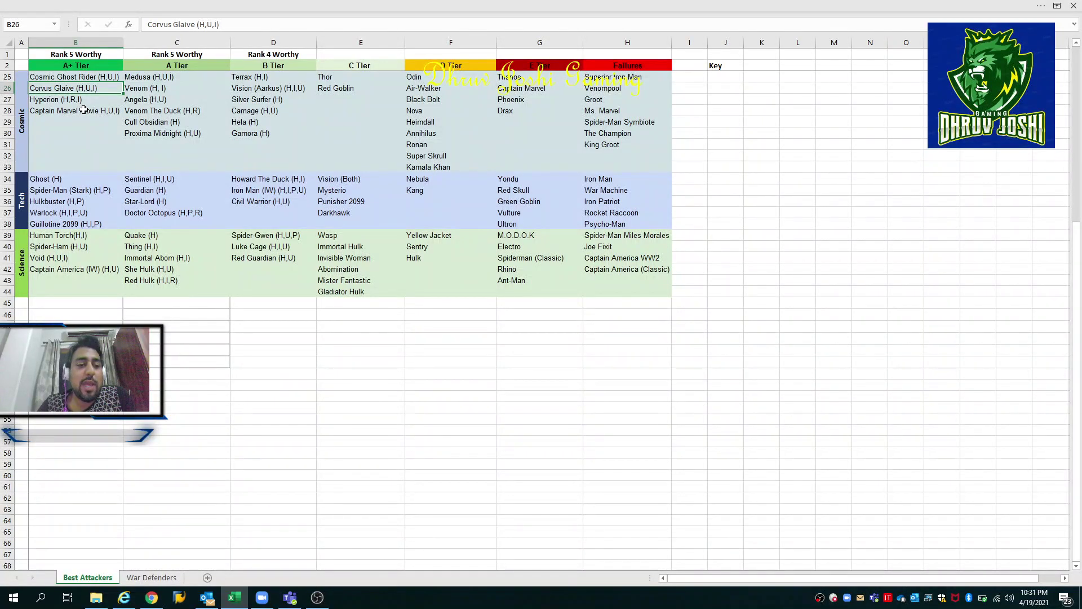
pyautogui.press('Down')
pyautogui.press('Up')
pyautogui.press('Down')
pyautogui.press('Up')
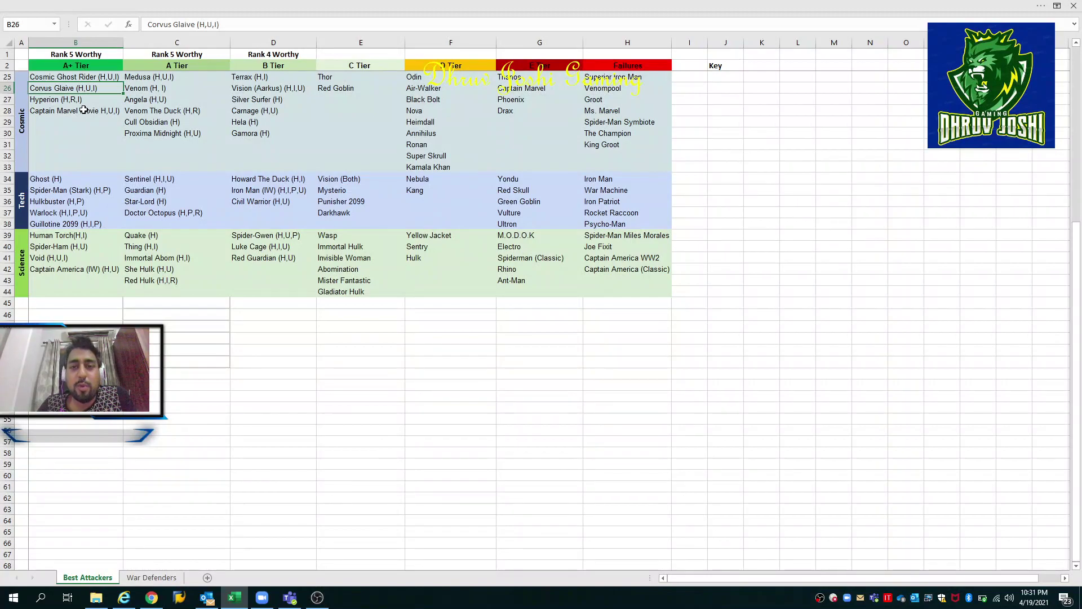
# Highlight the A+ Tier entries from Captain Marvel Movie up to Corvus Glaive (H,U,I), then reduce the selection to Captain Marvel Movie
pyautogui.press('Down')
pyautogui.press('Down')
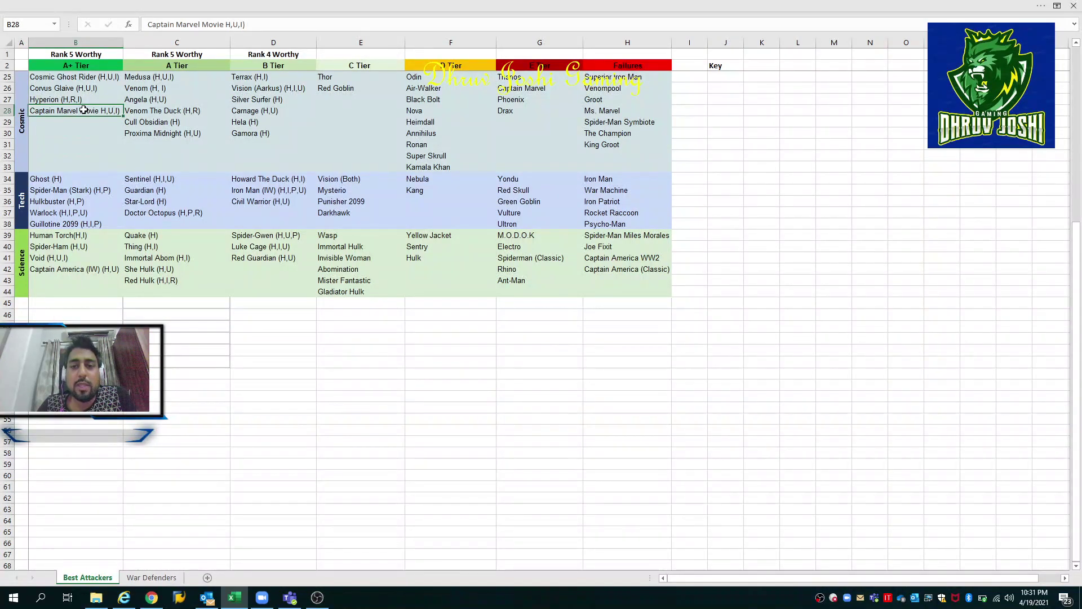
pyautogui.hotkey('shift', 'Up')
pyautogui.hotkey('shift', 'Up')
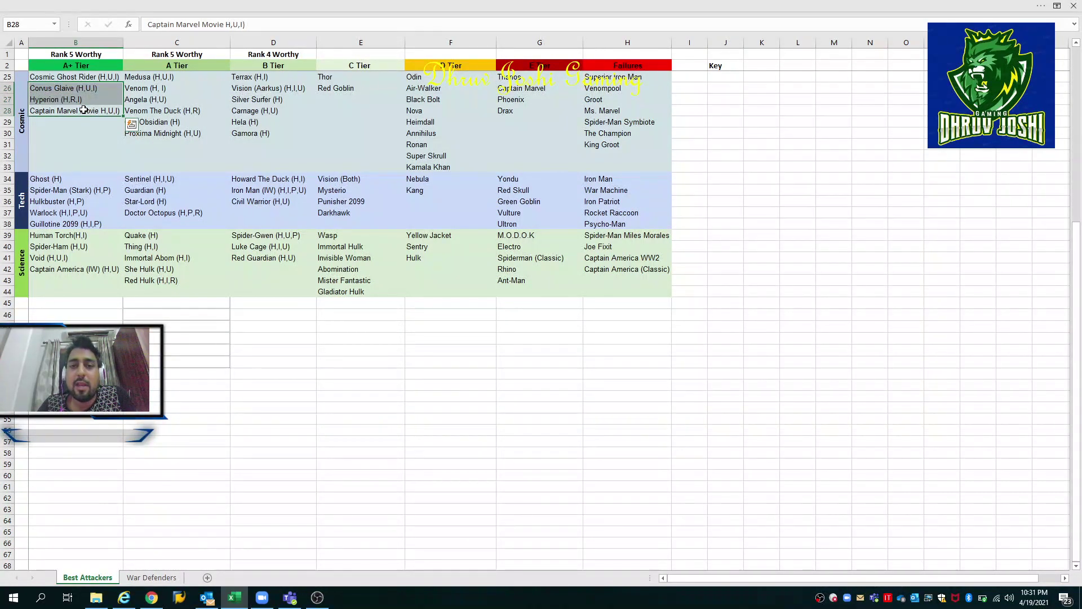
pyautogui.click(84, 110)
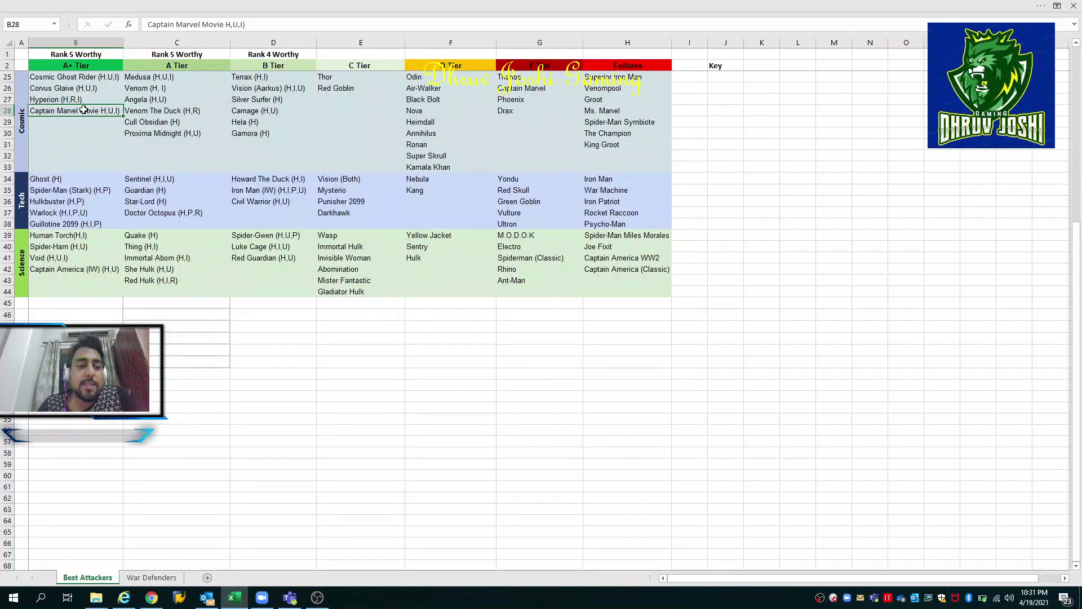
# Review Corvus Glaive, Captain Marvel Movie and Hyperion in the Cosmic A+ Tier, ending on Cosmic Ghost Rider (H,U,I)
pyautogui.press('Up')
pyautogui.press('Up')
pyautogui.press('Up')
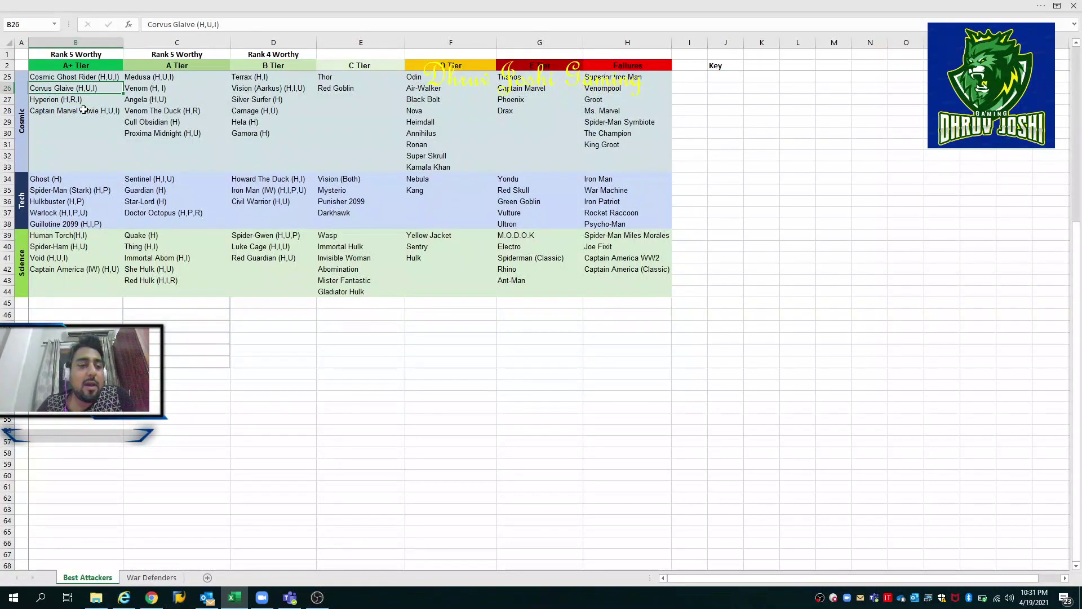
pyautogui.press('Down')
pyautogui.press('Down')
pyautogui.press('Down')
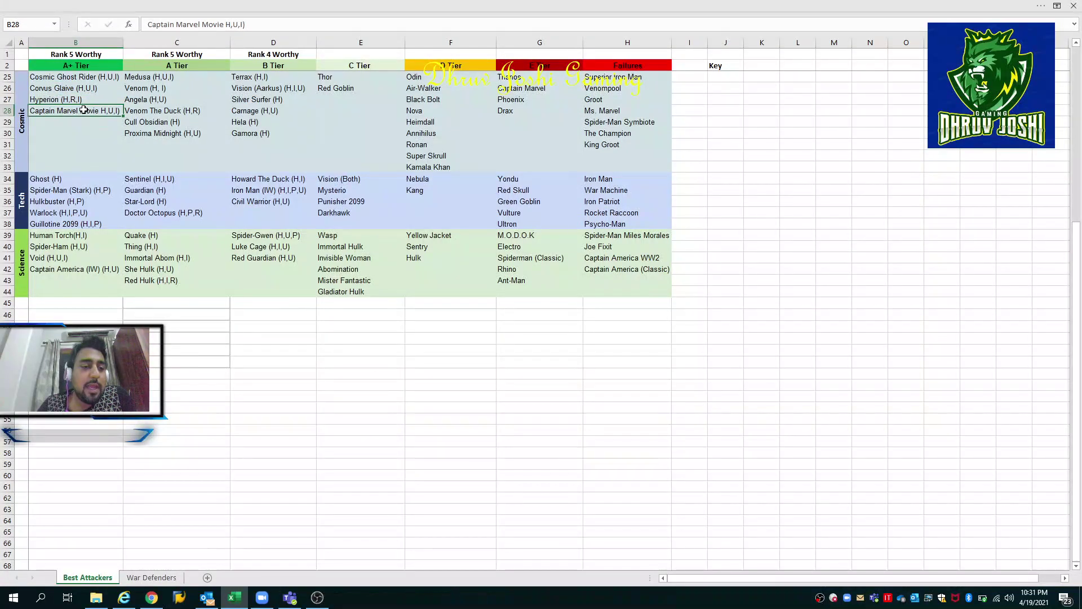
pyautogui.press('Up')
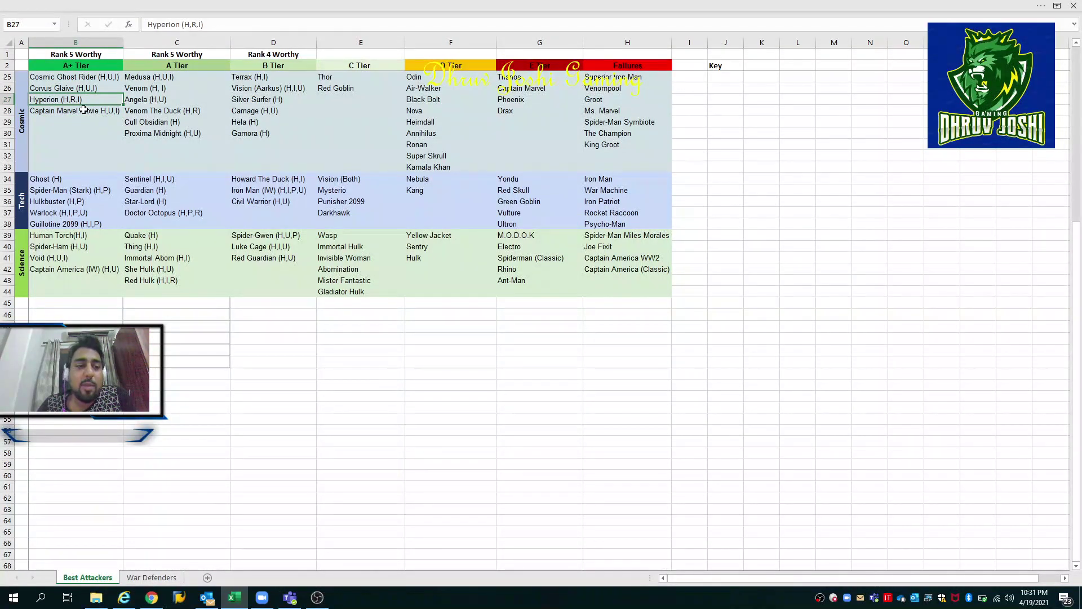
pyautogui.press('Up')
pyautogui.press('Up')
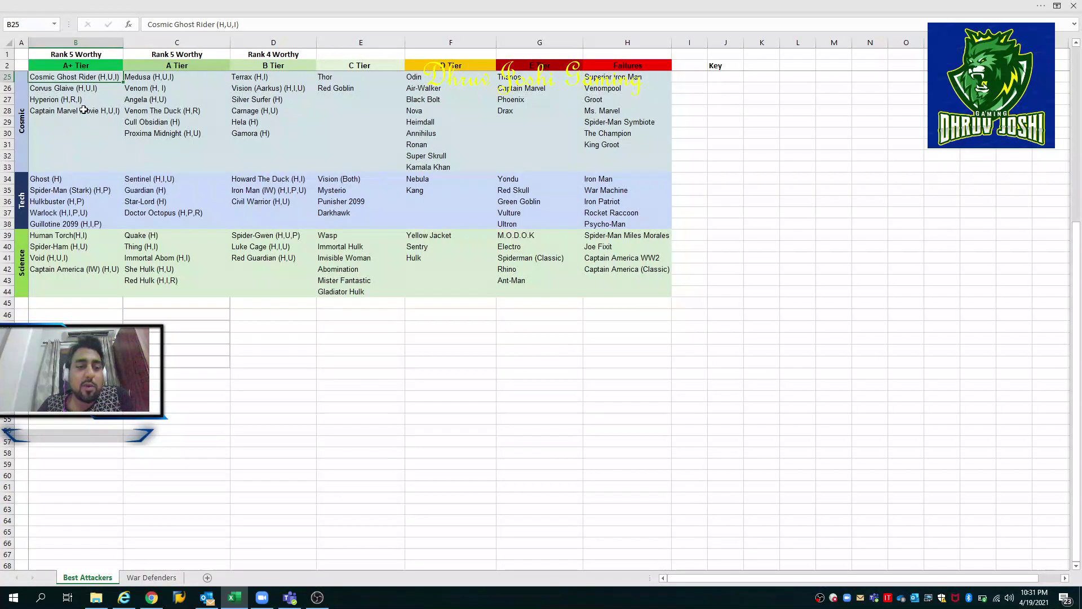
# Alternate between Corvus Glaive (H,U,I) and Cosmic Ghost Rider (H,U,I), finishing on Cosmic Ghost Rider
pyautogui.press('Down')
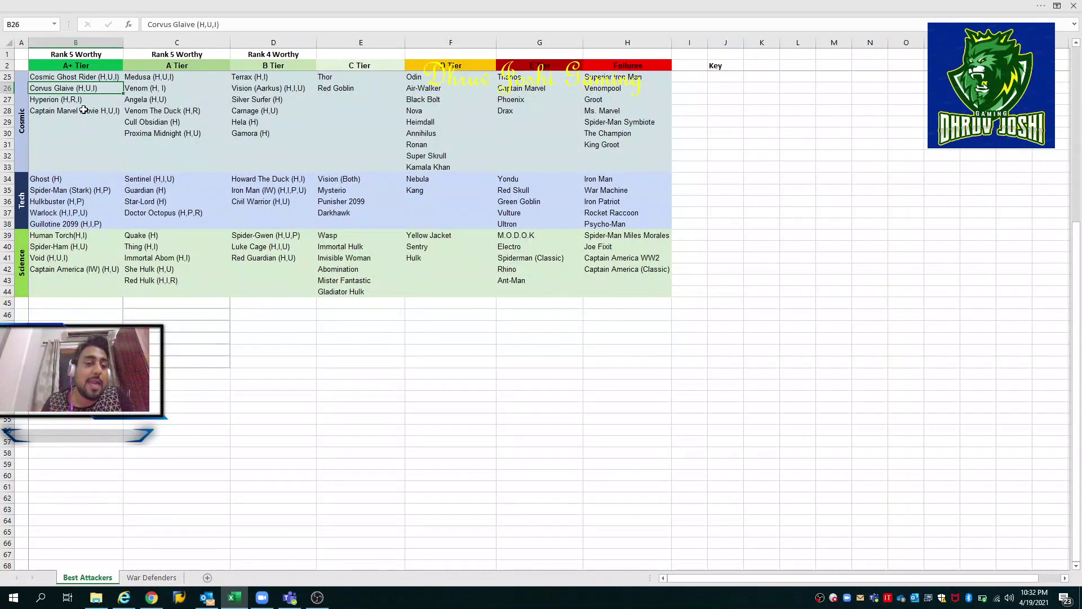
pyautogui.press('Up')
pyautogui.press('Down')
pyautogui.press('Up')
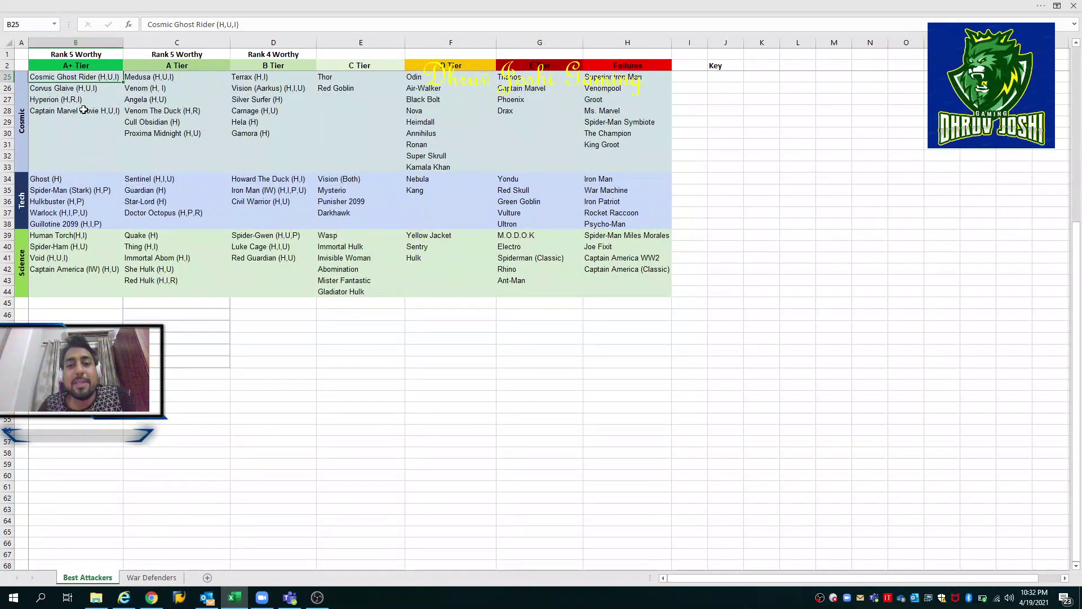
pyautogui.press('Down')
pyautogui.press('Up')
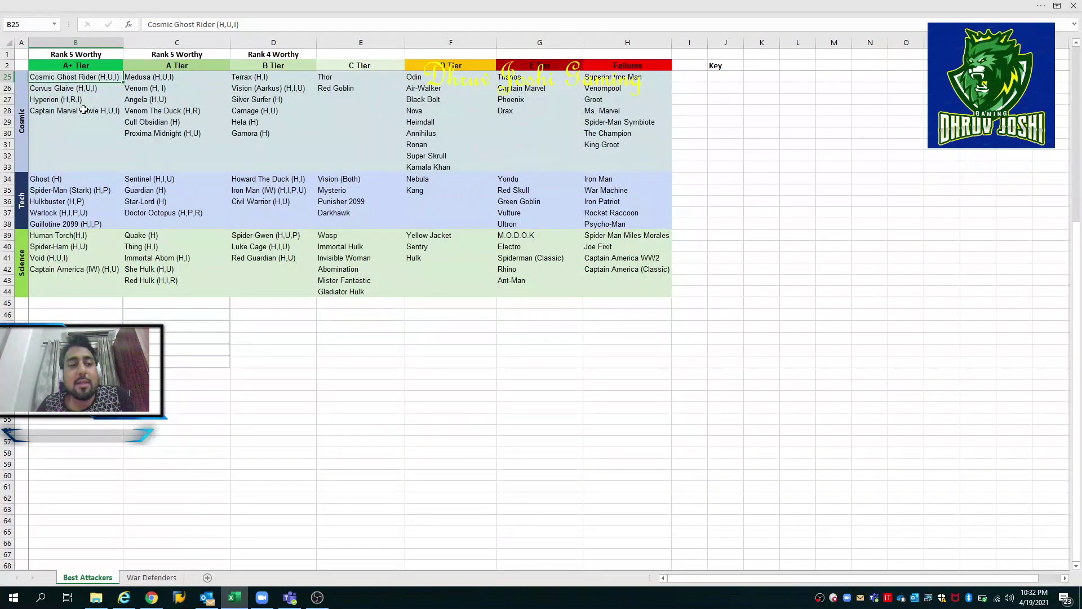
pyautogui.press('Up')
pyautogui.press('Down')
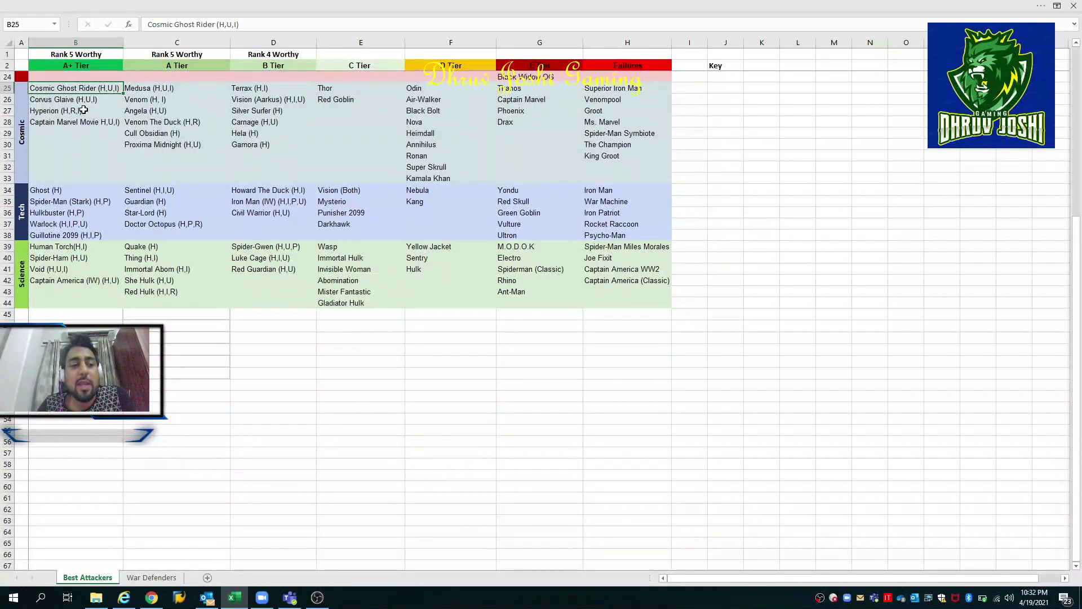
# Move to Hyperion (H,R,I) in the Cosmic A+ Tier, highlight it with Captain Marvel Movie, and reduce the selection to Hyperion
pyautogui.press('Down')
pyautogui.press('Down')
pyautogui.press('Down')
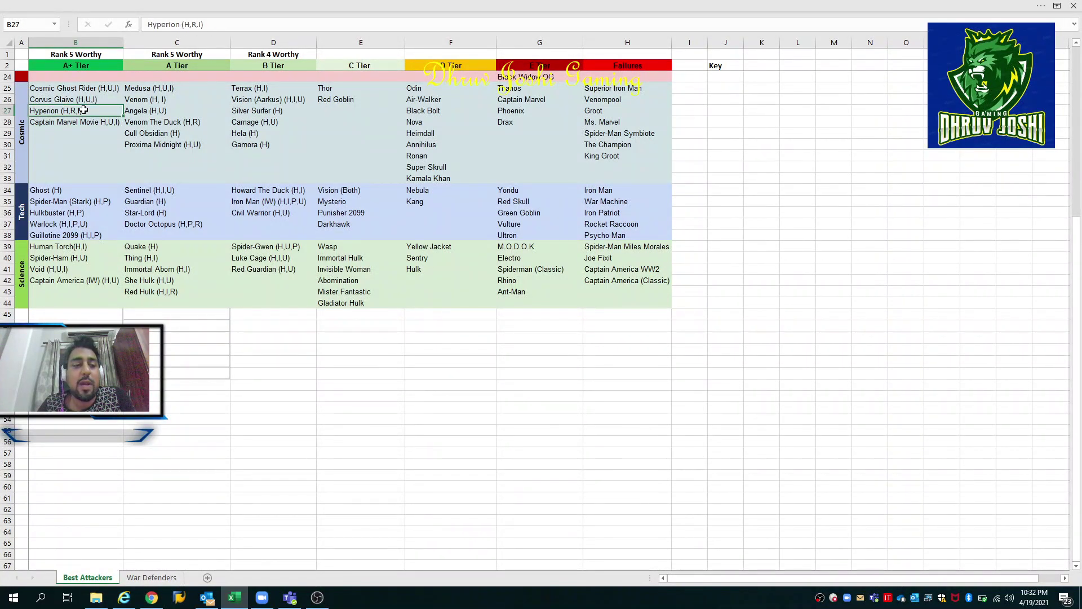
pyautogui.keyDown('shift'); pyautogui.click(83, 110); pyautogui.keyUp('shift')
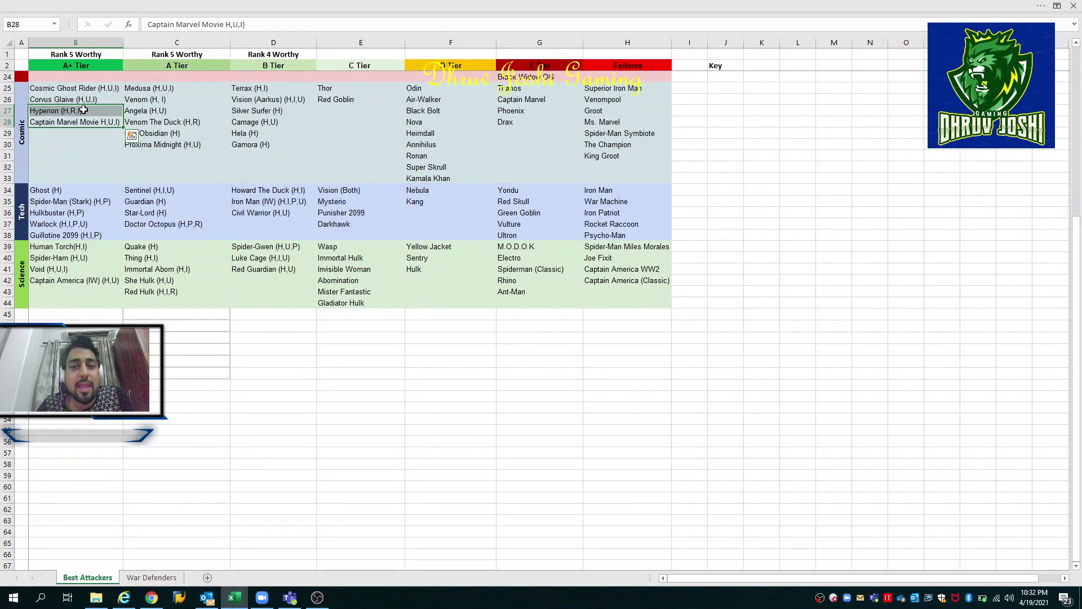
pyautogui.hotkey('shift', 'Down')
pyautogui.click(84, 110)
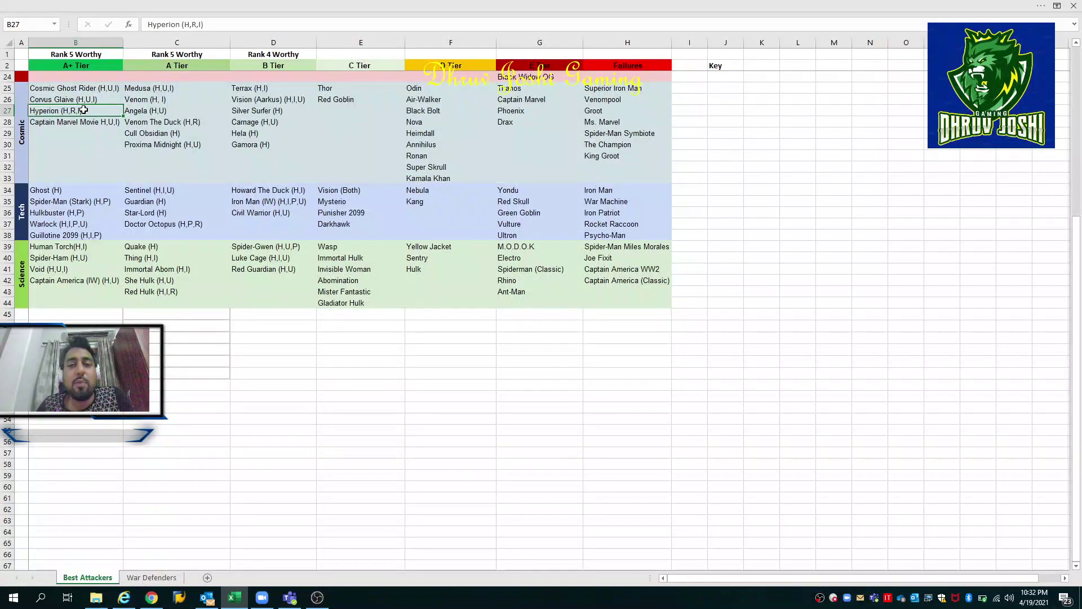
# Go from Hyperion up to Cosmic Ghost Rider (H,U,I) and highlight the Cosmic A+ Tier entries downward from it
pyautogui.press('Up')
pyautogui.press('Down')
pyautogui.press('Up')
pyautogui.press('Up')
pyautogui.press('Right')
pyautogui.press('Left')
pyautogui.hotkey('shift', 'Down')
pyautogui.hotkey('shift', 'Down')
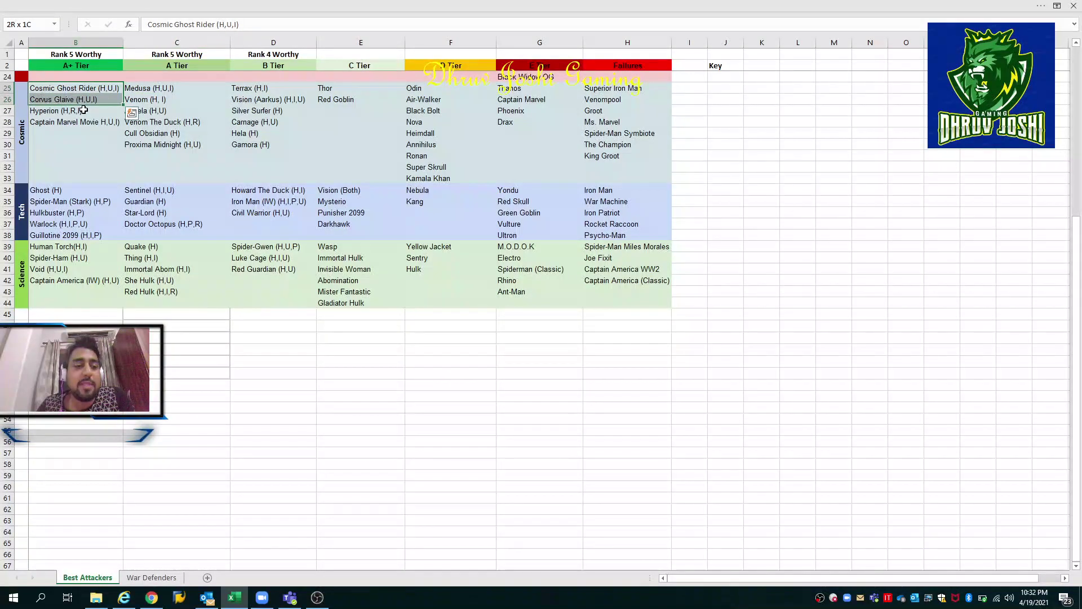
pyautogui.press('Down')
pyautogui.press('Up')
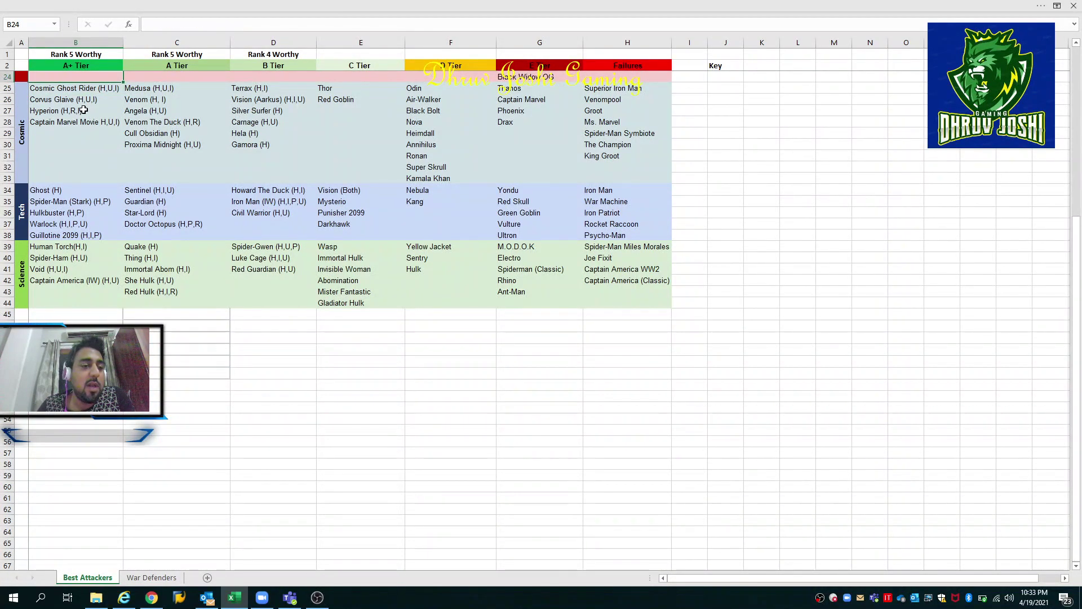
# Highlight the A+ Tier column around the Cosmic section, clearing the selection on the empty A+ Tier cell in row 23
pyautogui.scroll(1, 83, 110)
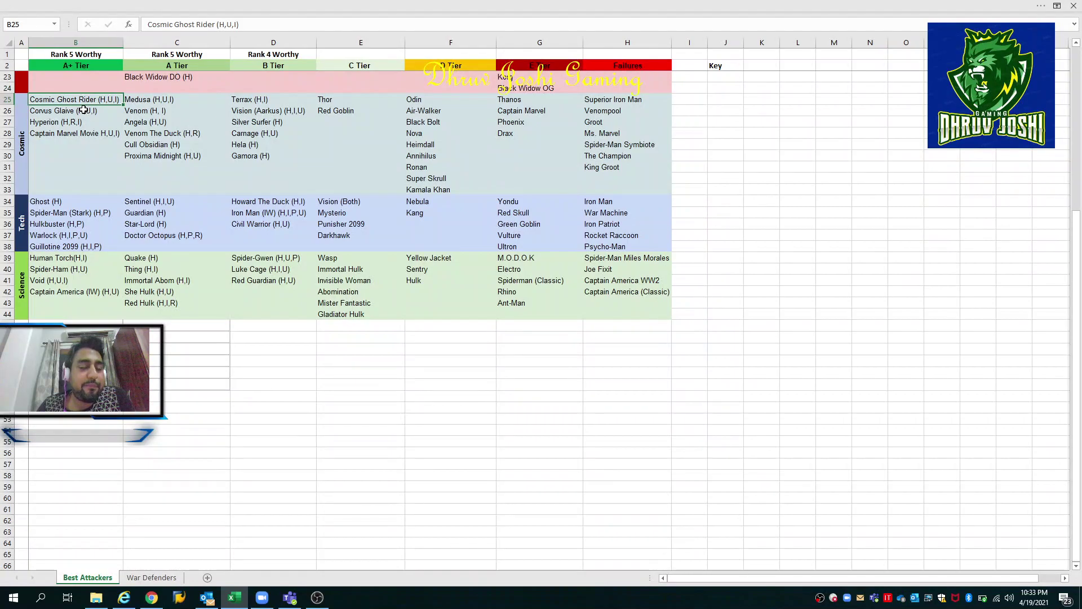
pyautogui.hotkey('shift', 'Down')
pyautogui.hotkey('ctrl', 'shift', 'Down')
pyautogui.hotkey('ctrl', 'shift', 'Up')
pyautogui.press('Up')
pyautogui.hotkey('ctrl', 'shift', 'Down')
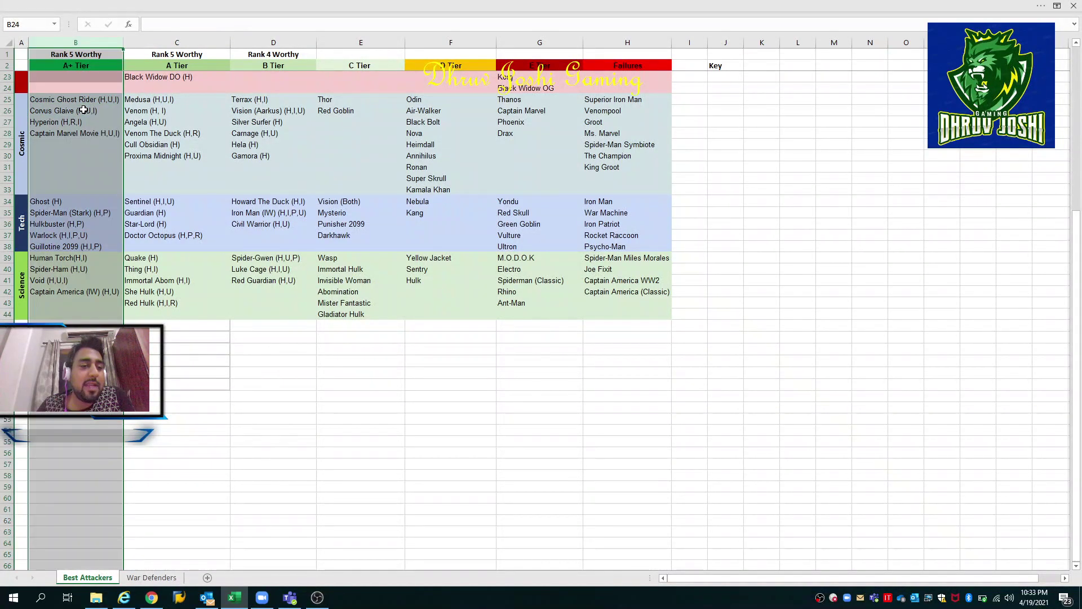
pyautogui.hotkey('shift', 'Right')
pyautogui.press('Up')
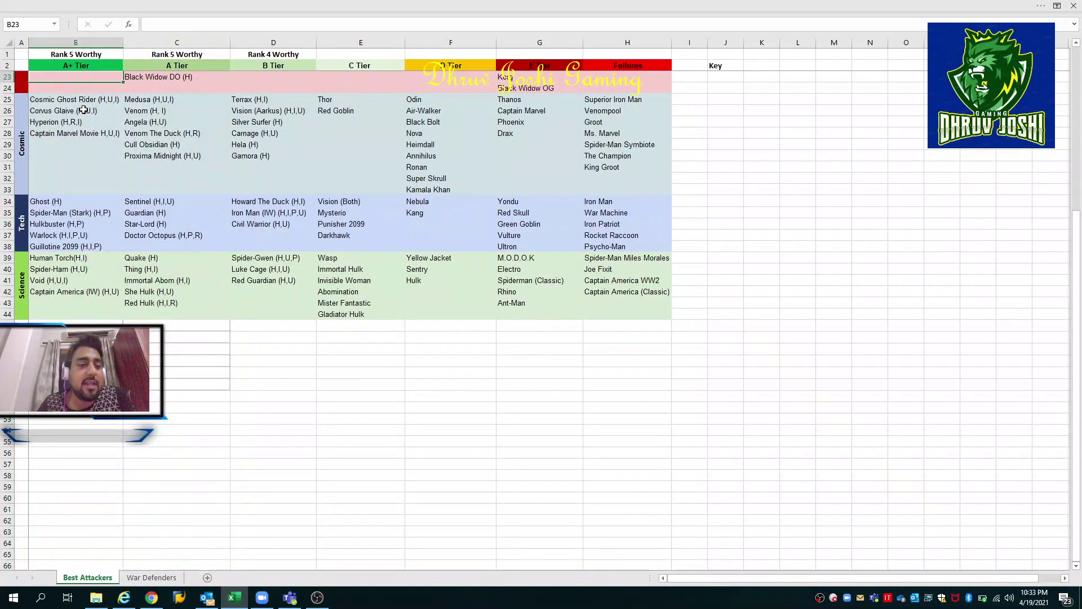
# Return to the Cosmic A+ Tier and run through its entries, ending on Corvus Glaive (H,U,I)
pyautogui.press('pageup')
pyautogui.press('pagedown')
pyautogui.press('pageup')
pyautogui.press('Down')
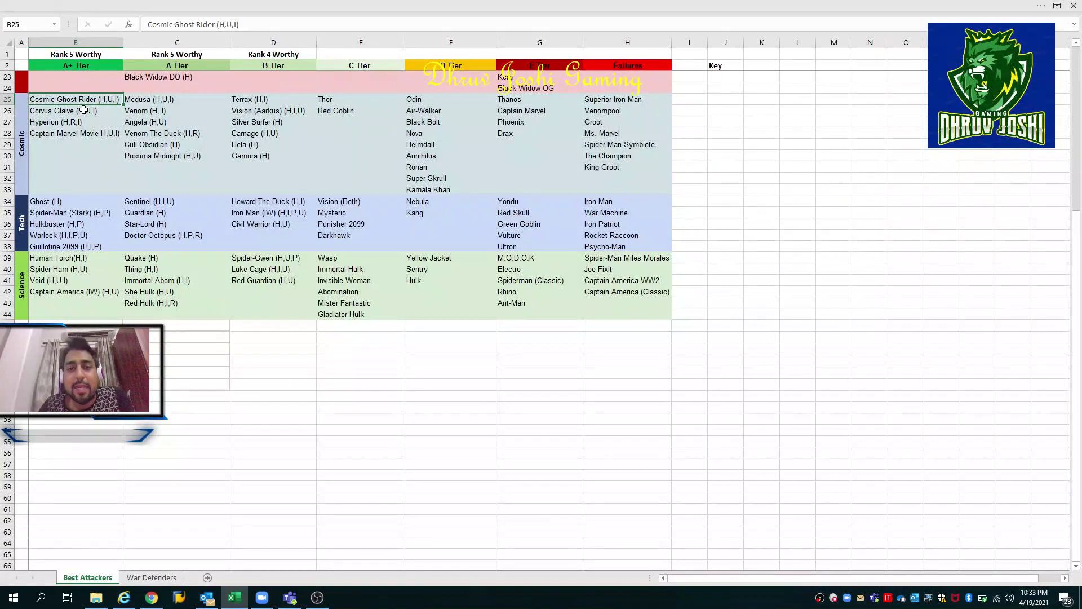
pyautogui.press('Down')
pyautogui.press('Down')
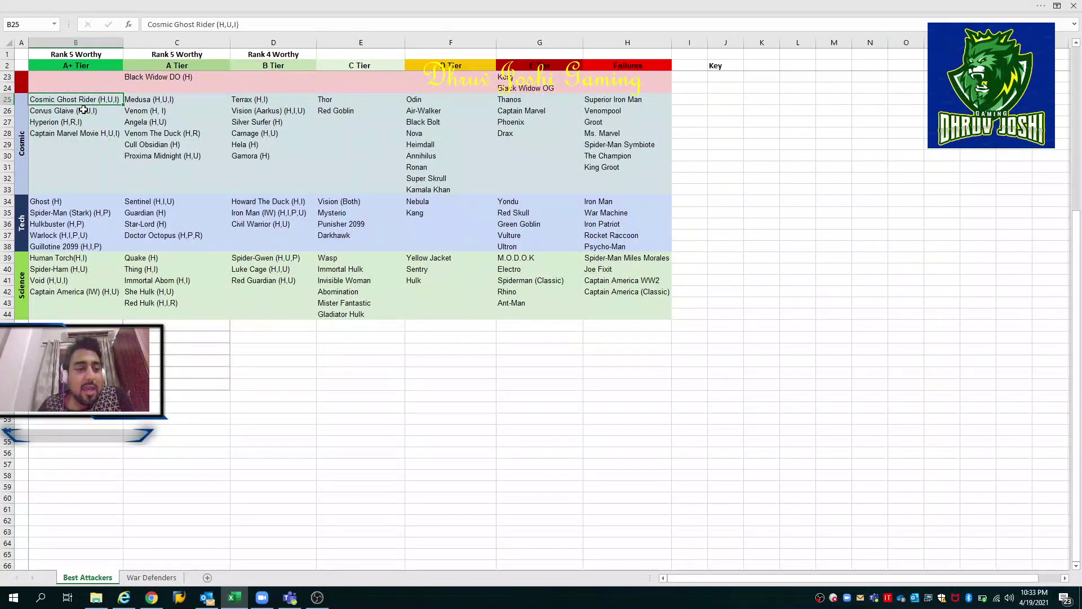
pyautogui.press('Down')
pyautogui.press('Down')
pyautogui.press('Up')
pyautogui.press('Up')
pyautogui.press('Up')
pyautogui.press('Up')
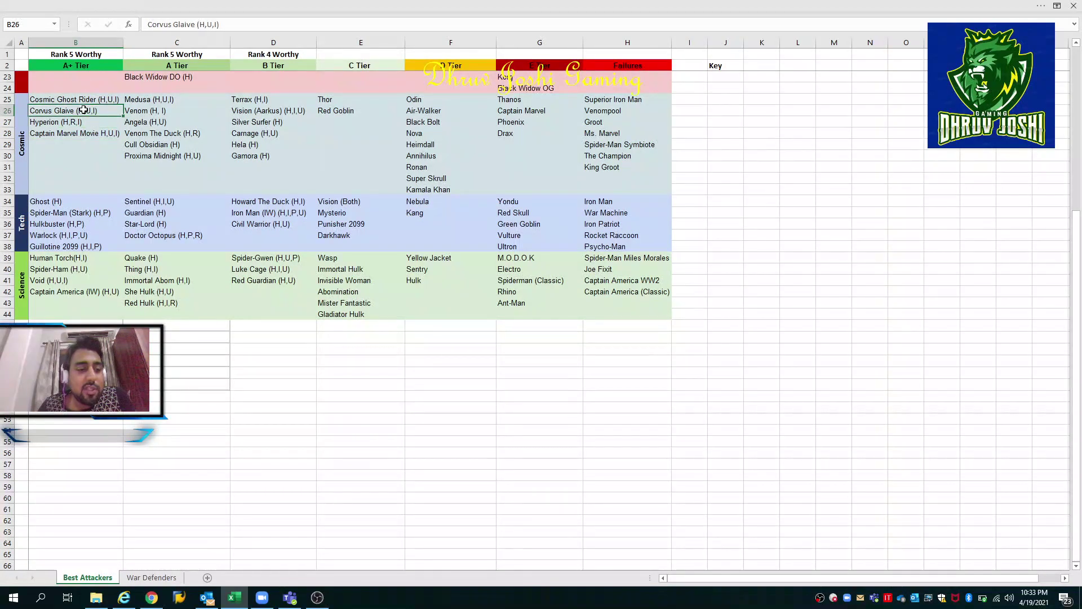
# Revisit the top Cosmic A+ Tier champions and highlight the entries from Cosmic Ghost Rider (H,U,I) through Hyperion (H,R,I)
pyautogui.press('Down')
pyautogui.press('Down')
pyautogui.press('Up')
pyautogui.press('Up')
pyautogui.press('Right')
pyautogui.press('Left')
pyautogui.press('Down')
pyautogui.press('Up')
pyautogui.press('Right')
pyautogui.press('Left')
pyautogui.hotkey('shift', 'Down')
pyautogui.hotkey('shift', 'Down')
pyautogui.hotkey('shift', 'Down')
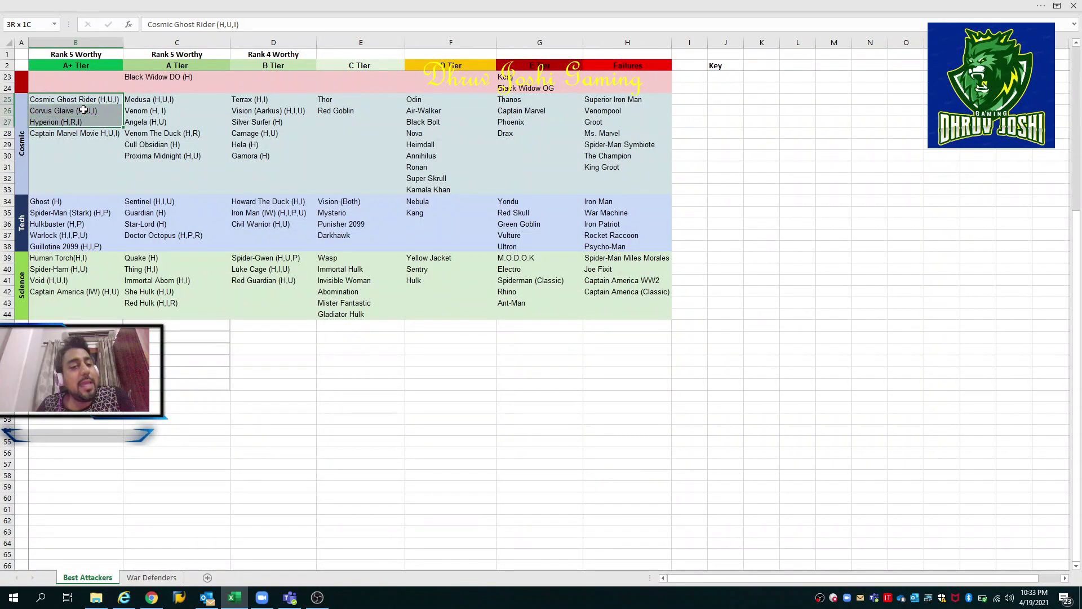
# Move on to the Cosmic A Tier and settle on Medusa (H,U,I)
pyautogui.press('Up')
pyautogui.press('Right')
pyautogui.press('Down')
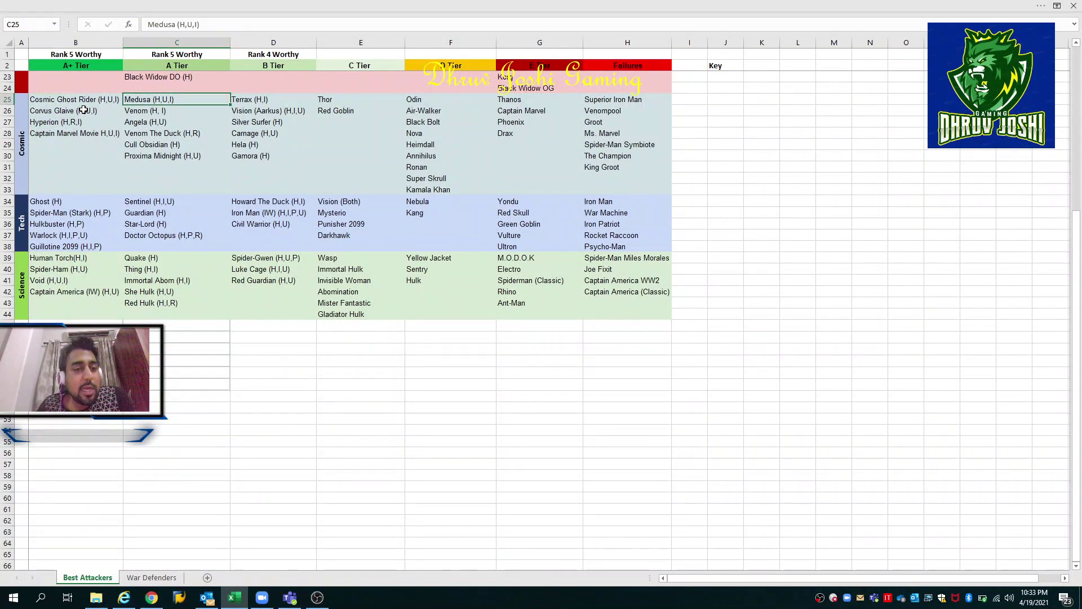
pyautogui.press('Up')
pyautogui.press('Up')
pyautogui.press('Down')
pyautogui.press('Down')
pyautogui.press('Down')
pyautogui.press('Up')
pyautogui.press('Down')
pyautogui.press('Up')
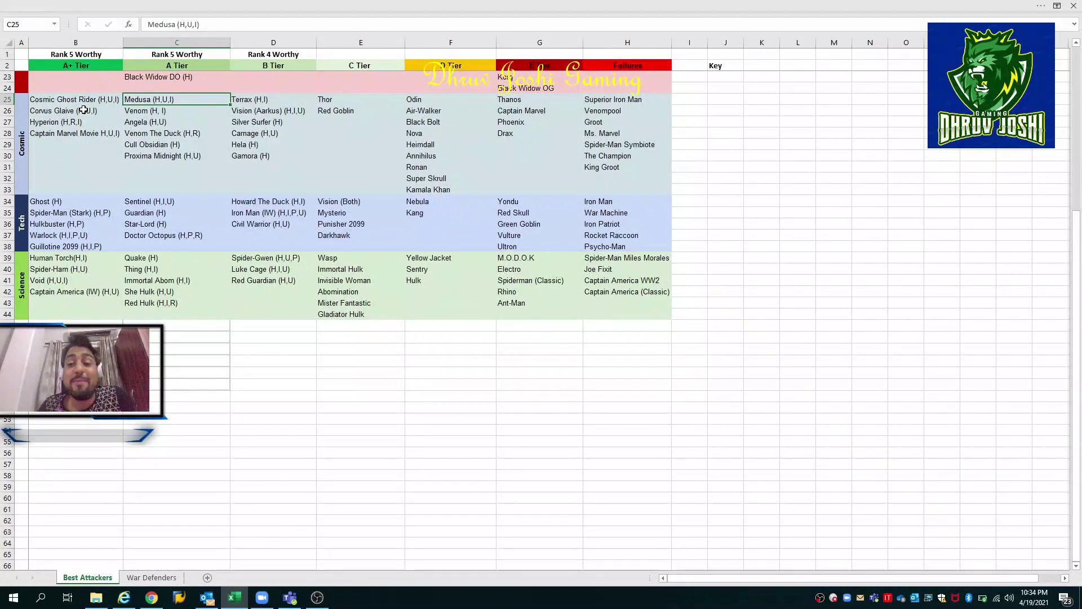
# Refer back to Cosmic Ghost Rider and advance past Medusa to Venom (H, I) in the Cosmic A Tier
pyautogui.press('Left')
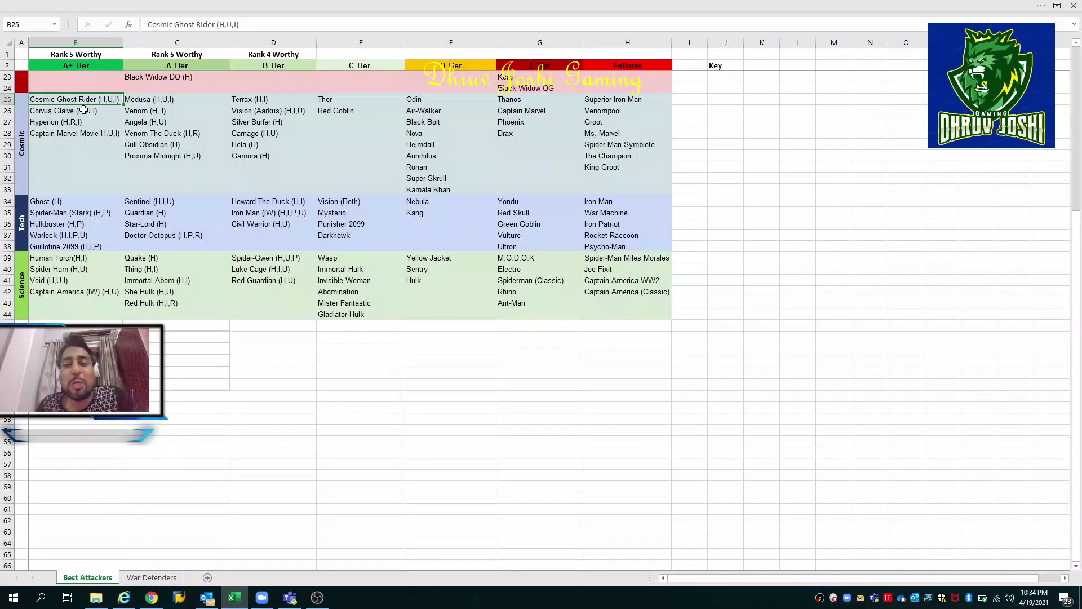
pyautogui.press('Right')
pyautogui.press('Down')
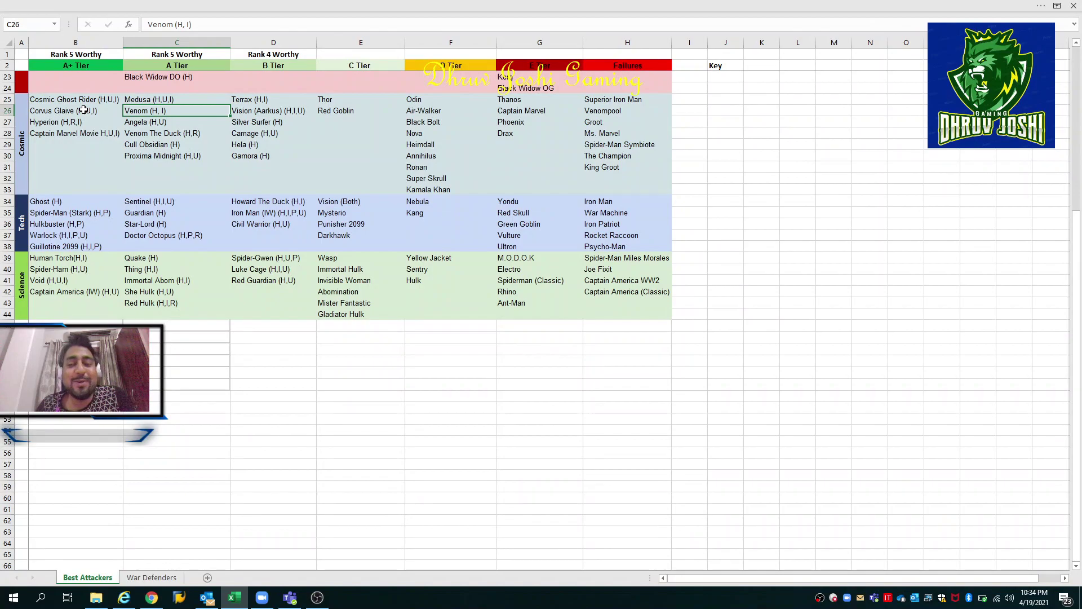
pyautogui.press('Down')
pyautogui.press('Up')
pyautogui.press('Down')
pyautogui.press('Up')
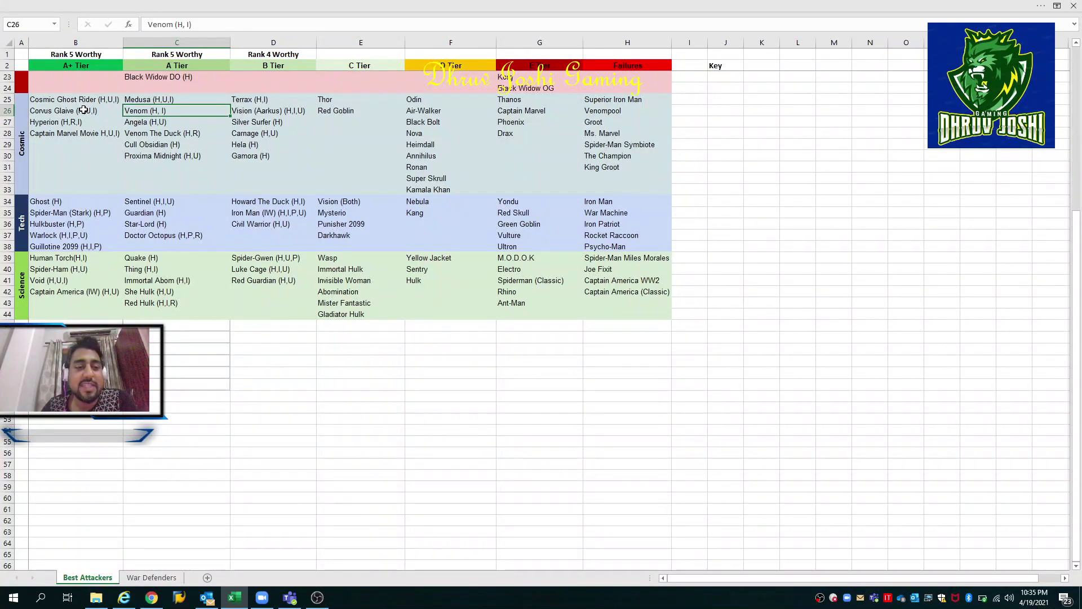
pyautogui.press('Down')
pyautogui.press('Up')
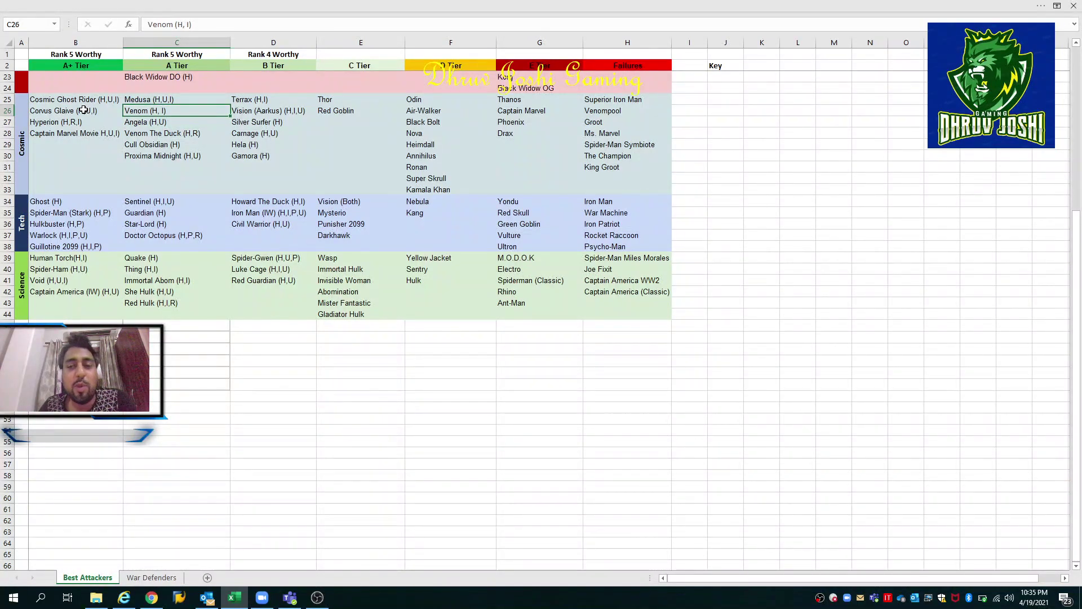
# Review Angela (H,U) and Venom The Duck (H,R) in the Cosmic A Tier, ending on Venom The Duck
pyautogui.press('Down')
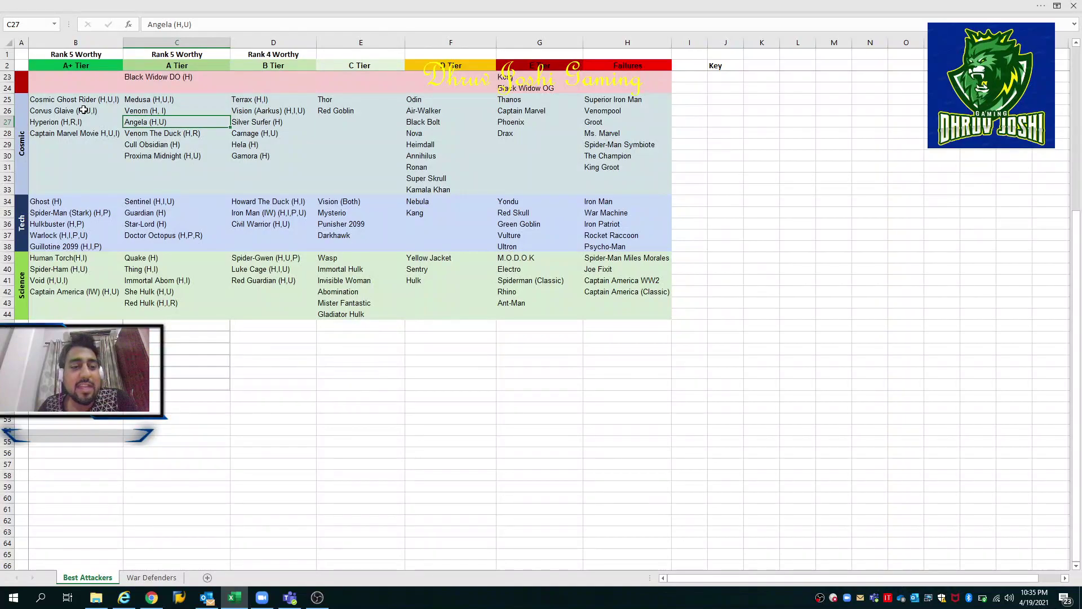
pyautogui.press('Down')
pyautogui.press('Up')
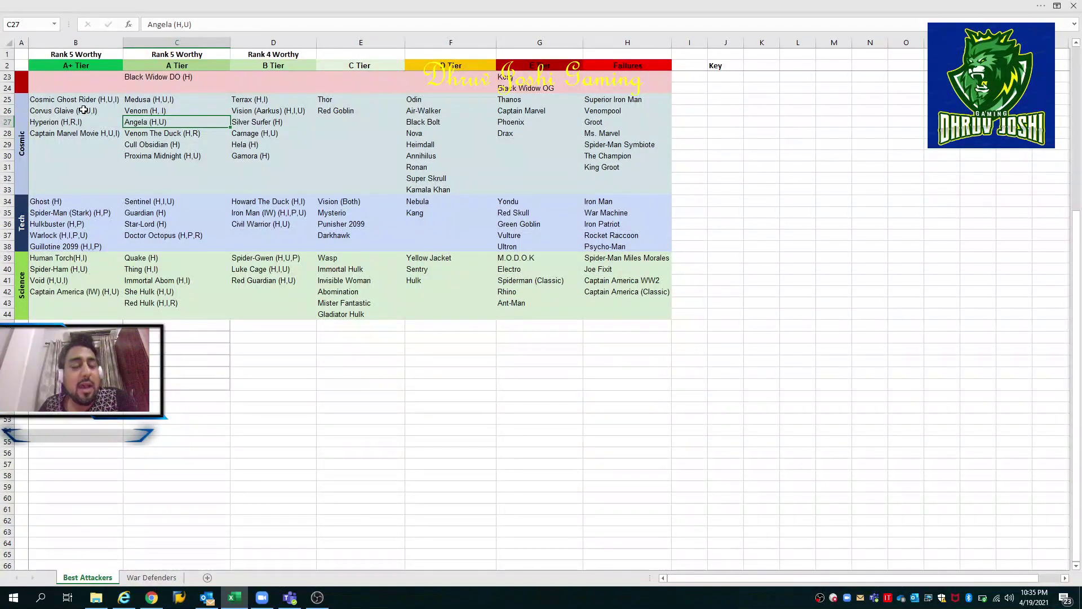
pyautogui.press('Down')
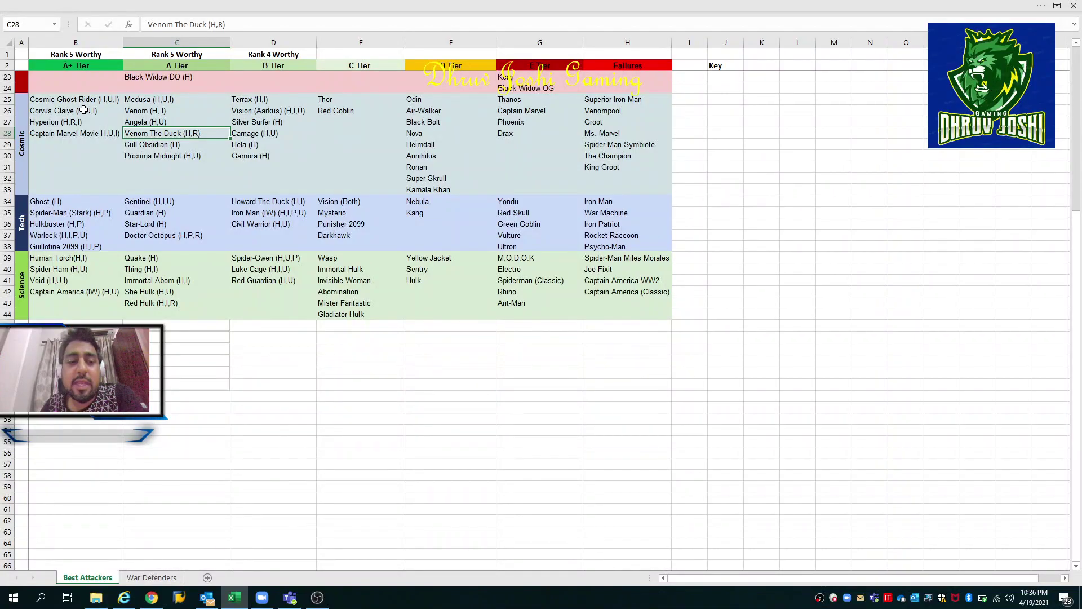
pyautogui.press('Left')
pyautogui.press('Right')
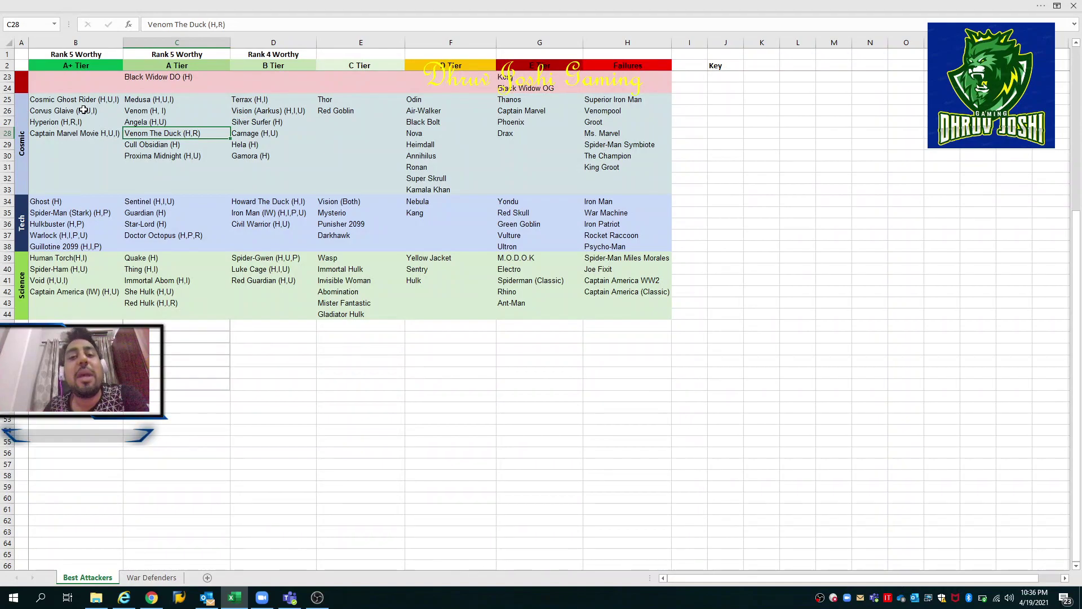
# Compare with the Cosmic A+ Tier entries around Corvus Glaive (H,U,I) and return to Venom The Duck (H,R)
pyautogui.press('Left')
pyautogui.press('Up')
pyautogui.press('Up')
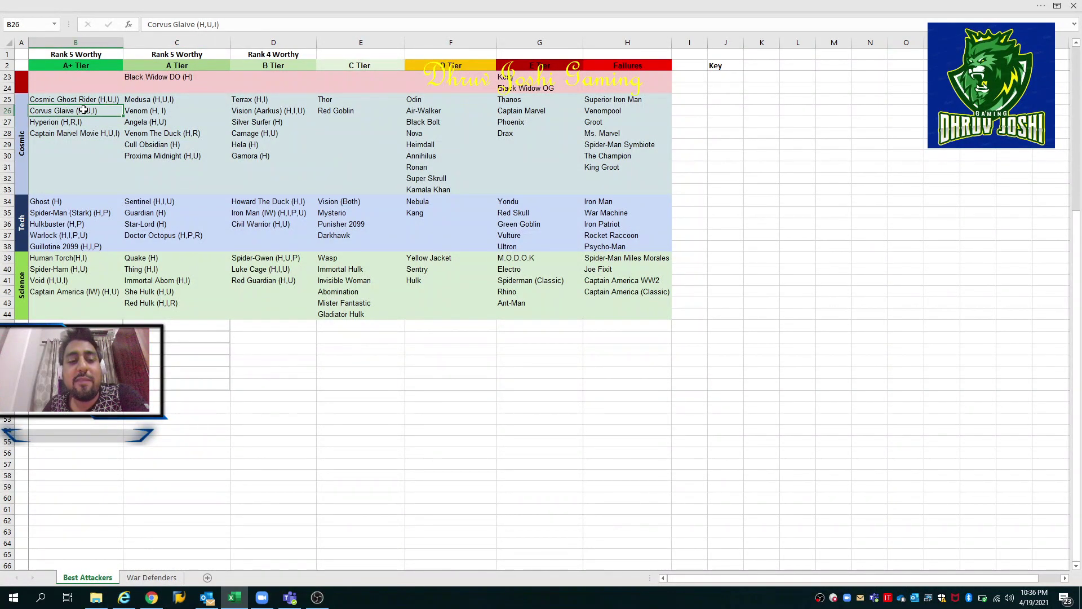
pyautogui.press('Down')
pyautogui.press('Up')
pyautogui.press('Up')
pyautogui.press('Down')
pyautogui.press('Down')
pyautogui.press('Right')
pyautogui.press('Down')
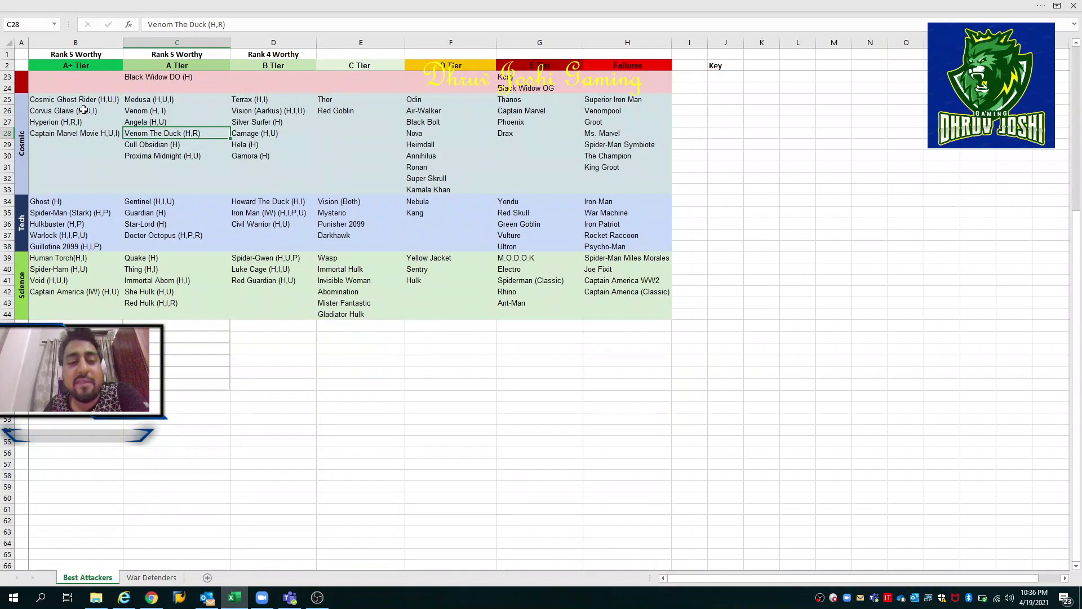
# Review Cull Obsidian (H) and Proxima Midnight (H,U) in the Cosmic A Tier, glancing at Gamora (H) and returning to Proxima Midnight
pyautogui.press('Down')
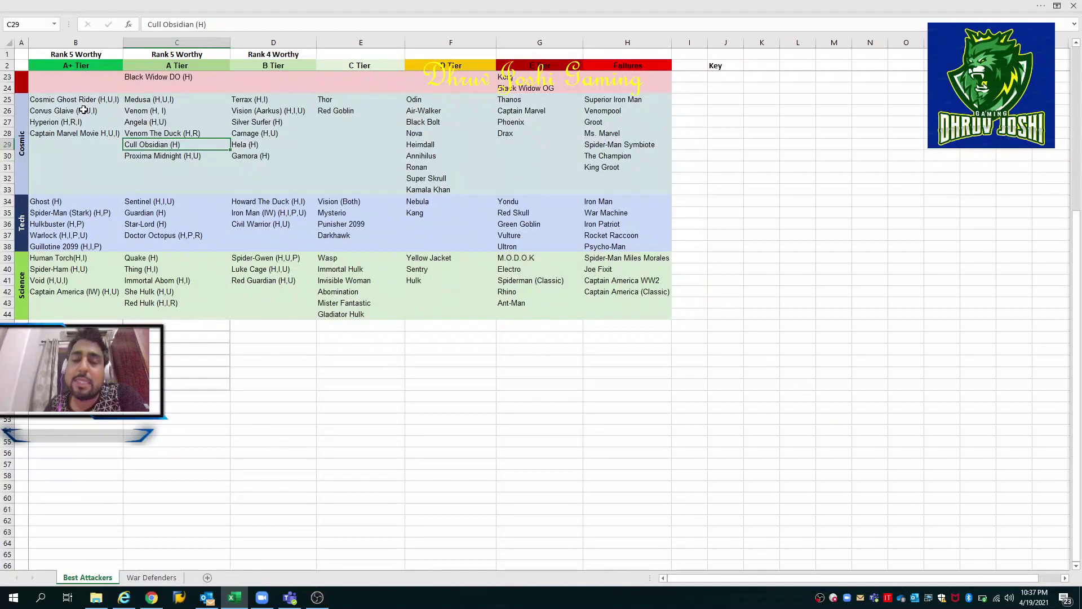
pyautogui.press('Down')
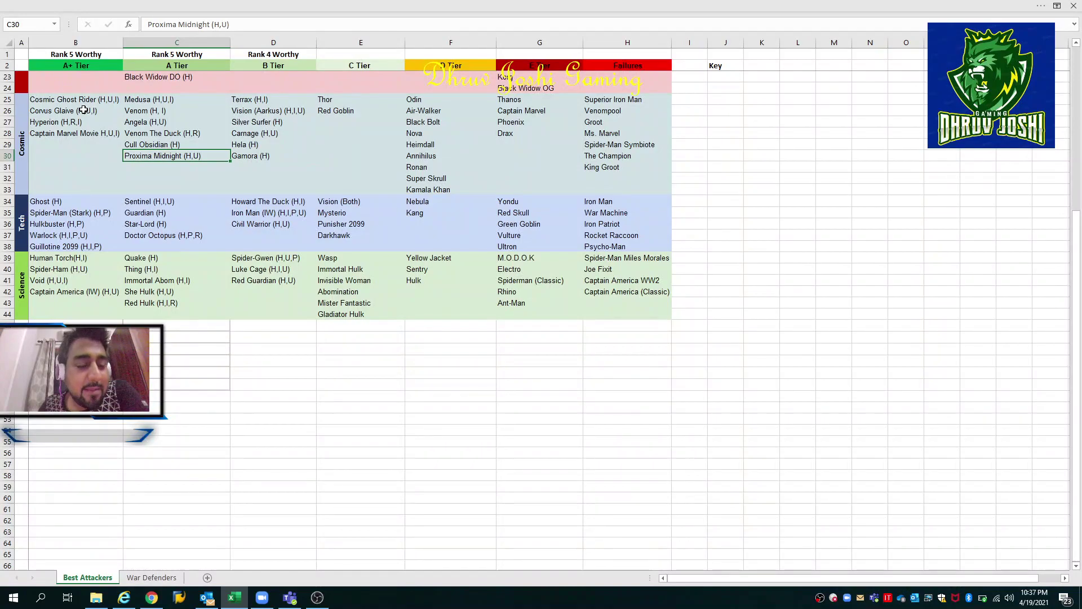
pyautogui.press('Right')
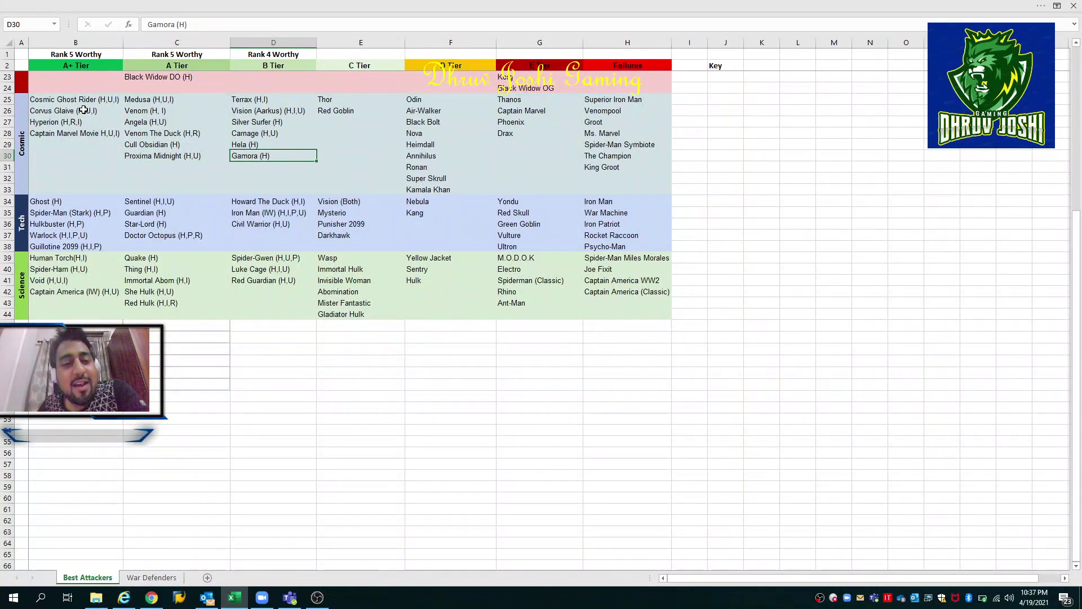
pyautogui.press('Left')
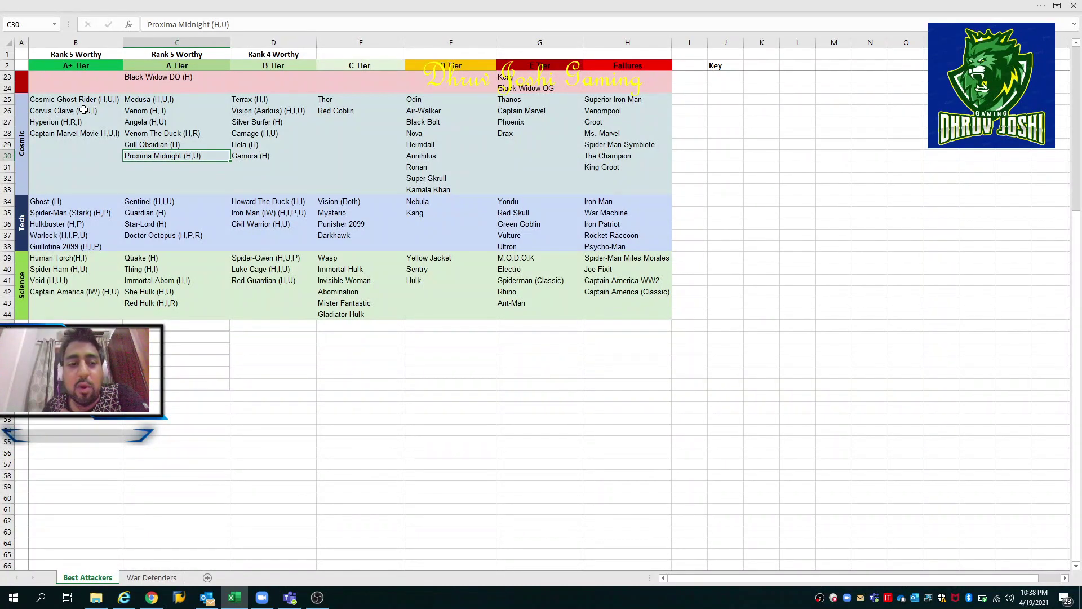
pyautogui.press('Right')
pyautogui.press('Left')
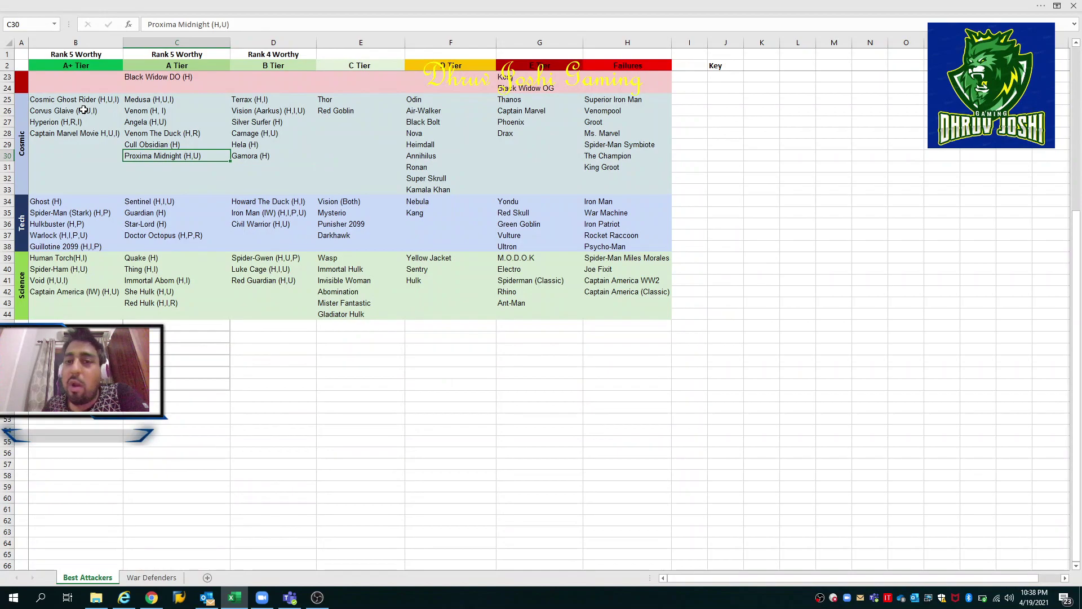
# Switch to the Cosmic B Tier and go up its entries from Gamora (H) to Terrax (H,I)
pyautogui.press('Right')
pyautogui.press('Up')
pyautogui.press('Up')
pyautogui.press('Up')
pyautogui.press('Up')
pyautogui.press('Up')
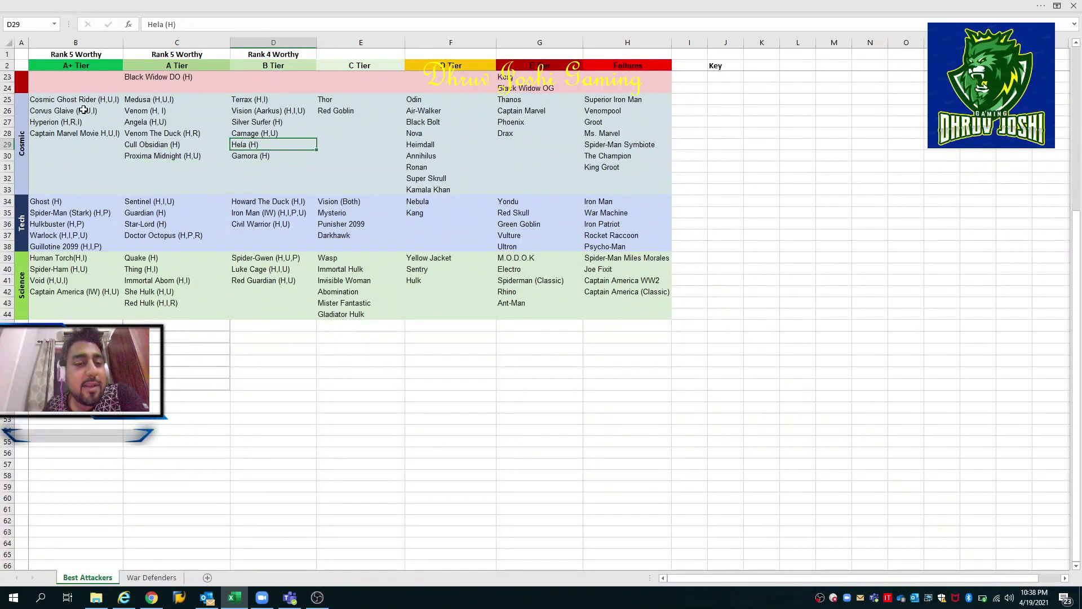
pyautogui.press('Down')
pyautogui.press('Up')
pyautogui.press('Down')
pyautogui.press('Up')
pyautogui.press('Down')
pyautogui.press('Up')
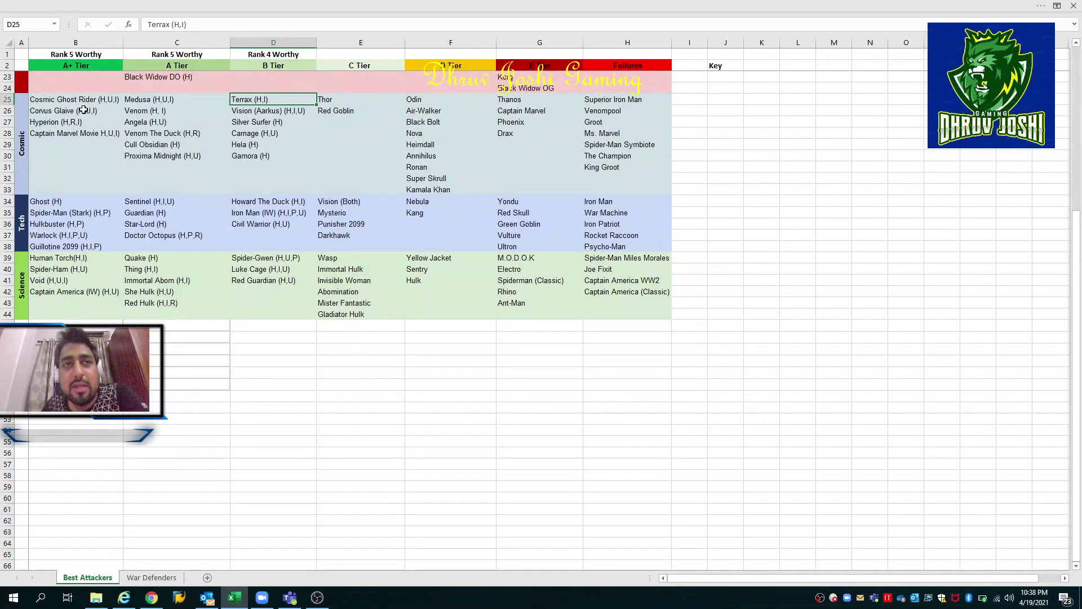
# Go down the Cosmic B Tier through Vision (Aarkus), Silver Surfer and Carnage to Hela (H)
pyautogui.press('Down')
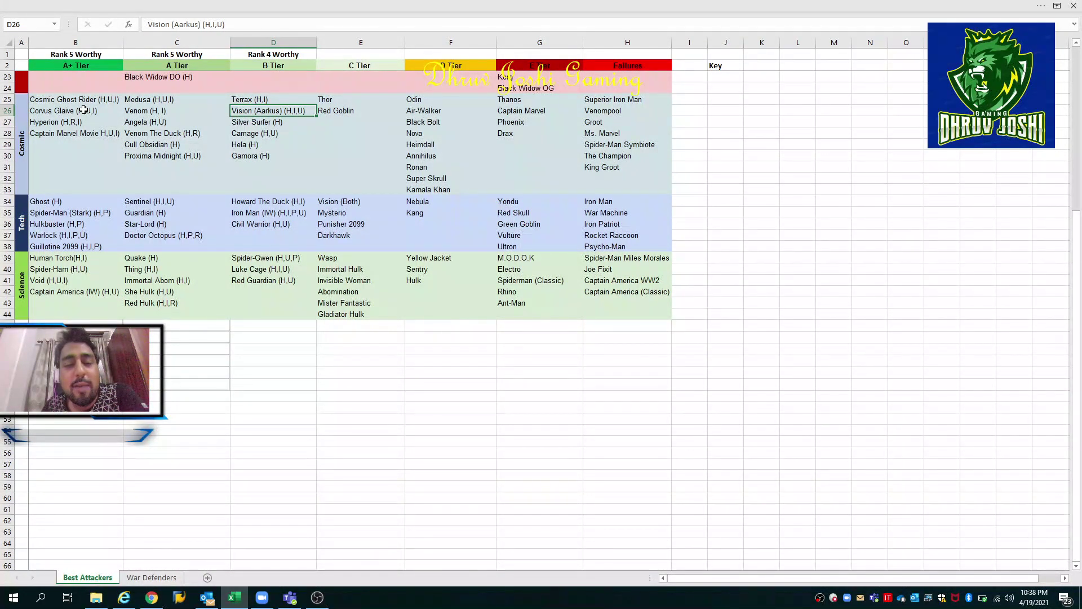
pyautogui.press('Down')
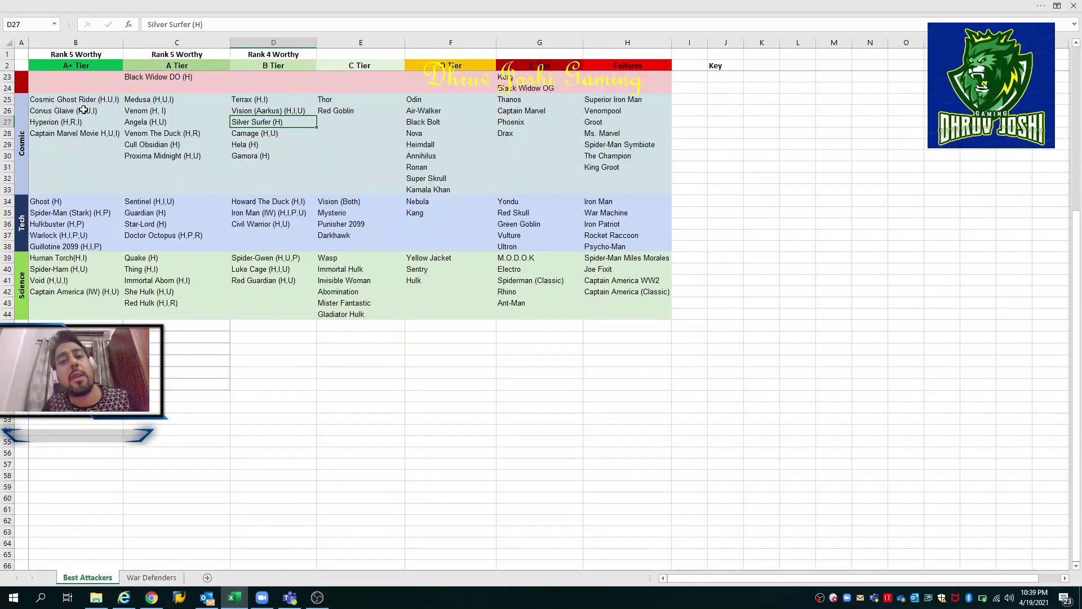
pyautogui.press('Down')
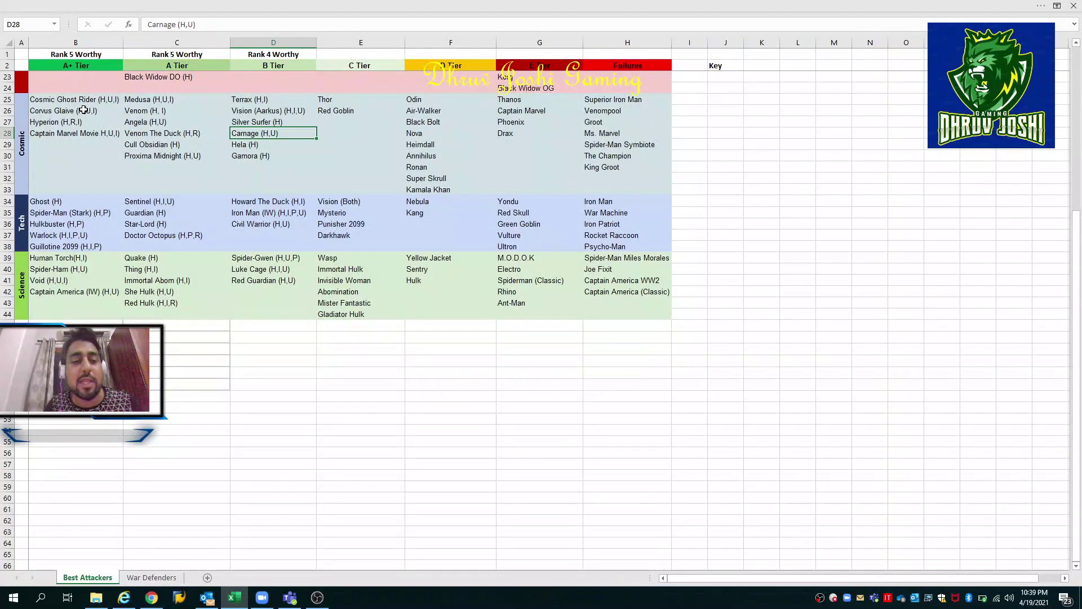
pyautogui.press('Down')
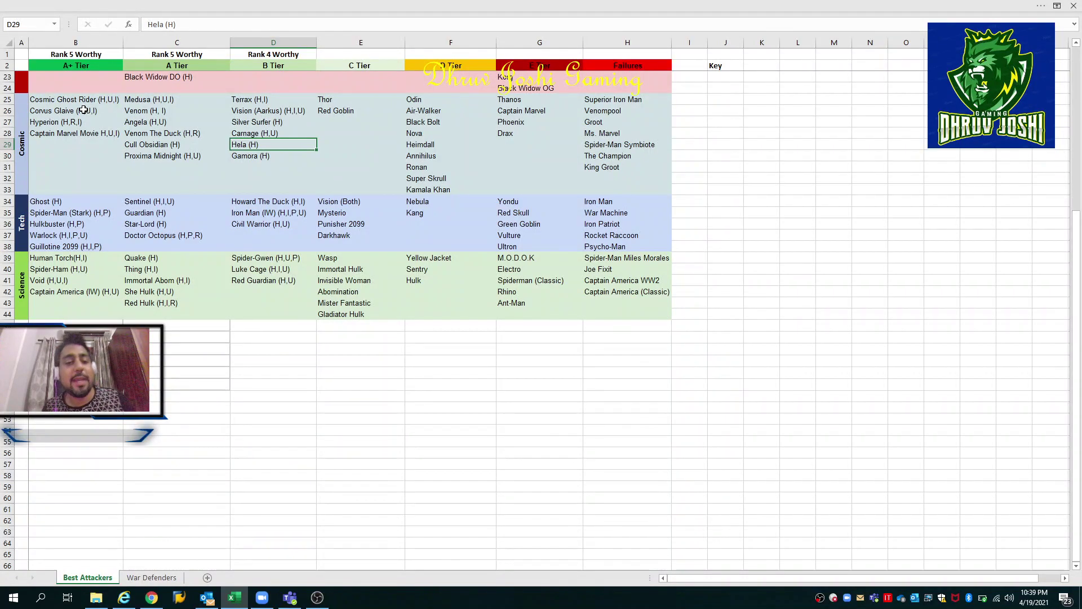
# Finish the Cosmic B Tier at Gamora (H) and continue down the column past the Tech and Science sections to row 76
pyautogui.press('Down')
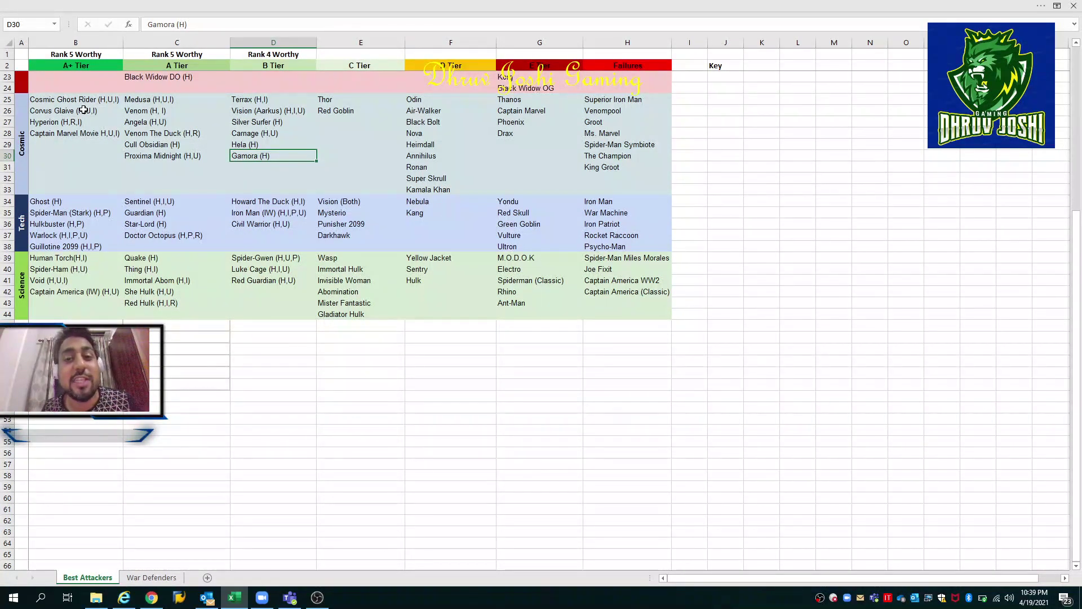
pyautogui.press('Down')
pyautogui.press('Down')
pyautogui.press('Down')
pyautogui.press('Down')
pyautogui.press('Down')
pyautogui.press('Down')
pyautogui.press('Down')
pyautogui.press('Down')
pyautogui.press('Down')
pyautogui.press('Down')
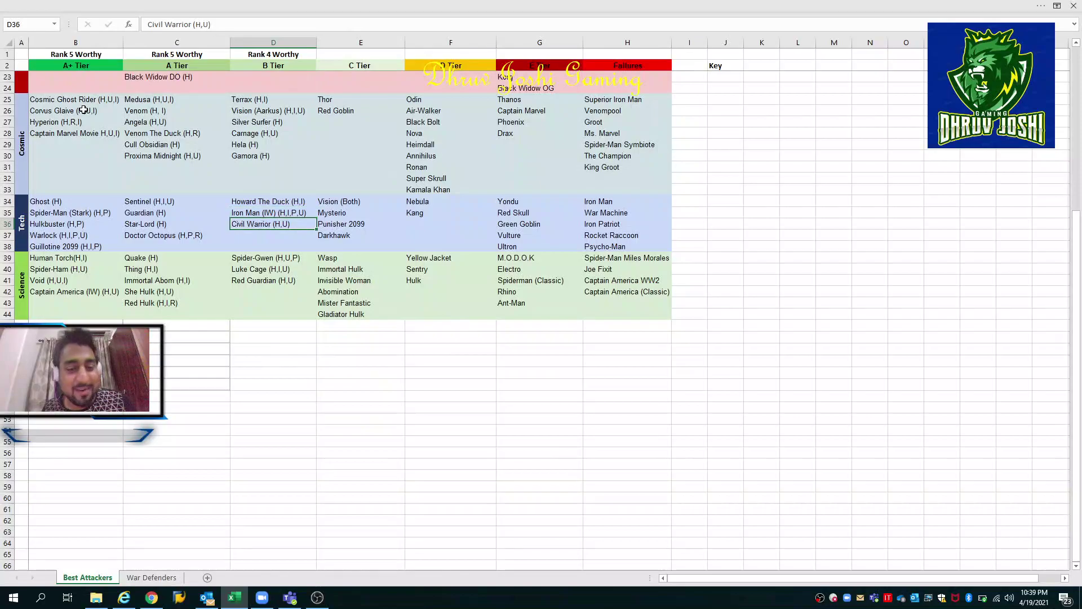
pyautogui.press('Down')
pyautogui.press('Down')
pyautogui.press('Down')
pyautogui.press('Down')
pyautogui.press('Down')
pyautogui.press('Down')
pyautogui.press('Down')
pyautogui.press('Down')
pyautogui.press('Down')
pyautogui.press('Down')
pyautogui.press('Down')
pyautogui.press('Down')
pyautogui.press('Down')
pyautogui.press('Down')
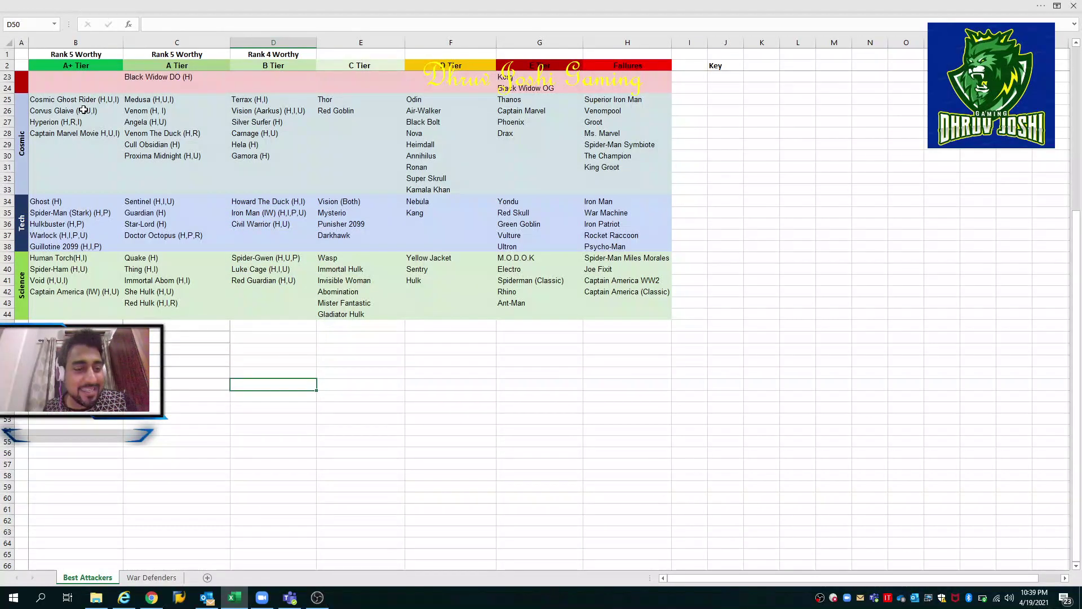
pyautogui.press('Down')
pyautogui.press('Down')
pyautogui.press('Down')
pyautogui.press('Down')
pyautogui.press('Down')
pyautogui.press('Down')
pyautogui.press('Down')
pyautogui.press('Down')
pyautogui.press('Down')
pyautogui.press('Down')
pyautogui.press('Down')
pyautogui.press('Down')
pyautogui.press('Down')
pyautogui.press('Down')
pyautogui.press('Down')
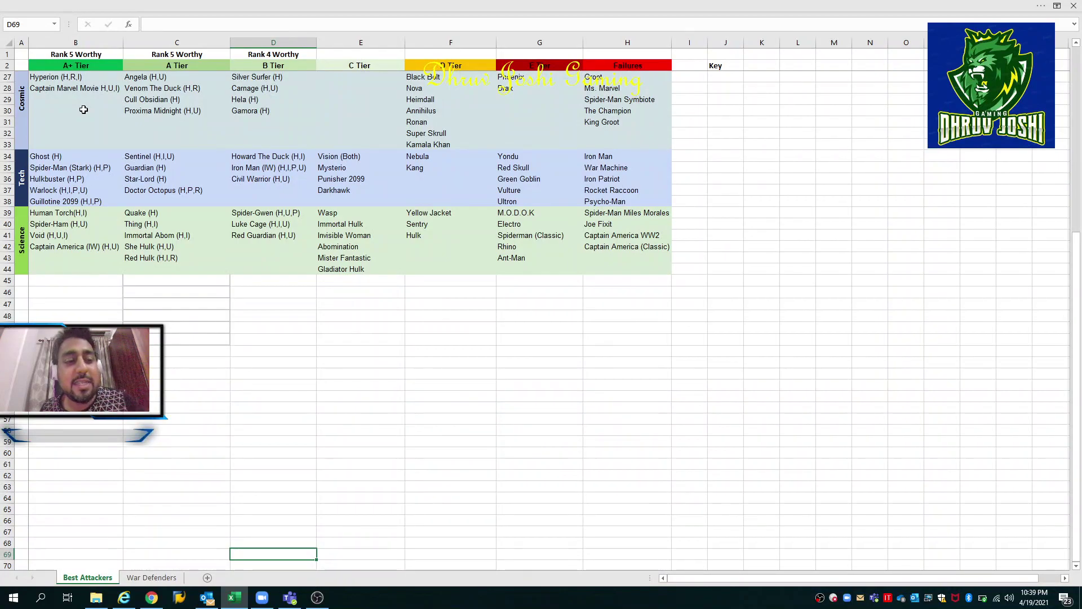
pyautogui.press('Down')
pyautogui.press('Down')
pyautogui.press('Down')
pyautogui.press('Down')
pyautogui.press('Down')
pyautogui.press('Down')
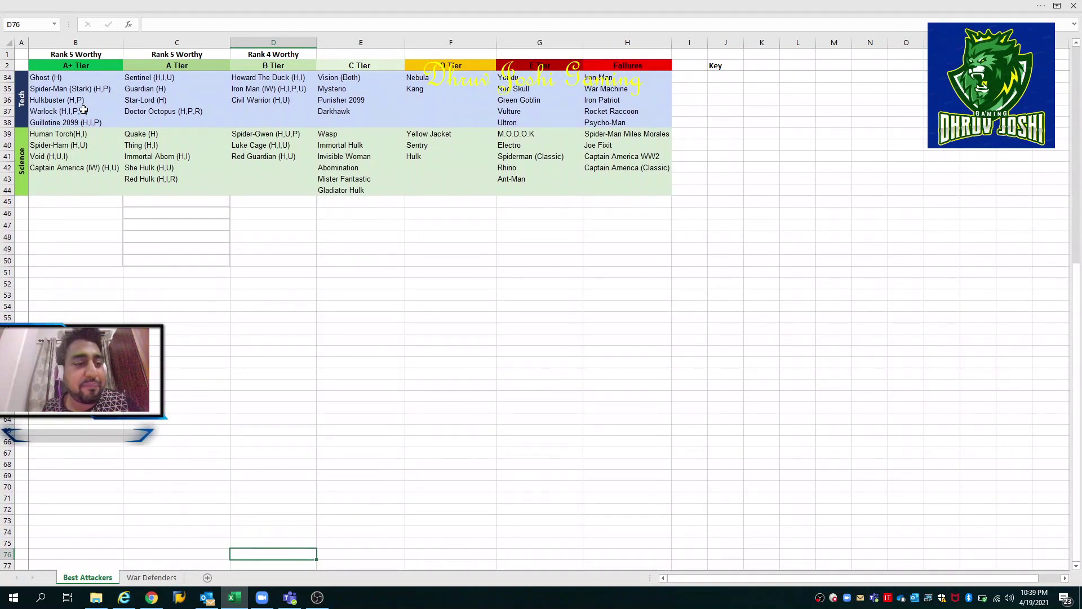
# Go back up to the first Tech row at Howard The Duck (H,I) and over to Ghost (H) in the A+ Tier
pyautogui.press('Up')
pyautogui.press('Up')
pyautogui.press('Up')
pyautogui.press('Up')
pyautogui.press('Up')
pyautogui.press('Up')
pyautogui.press('Up')
pyautogui.press('Up')
pyautogui.press('Up')
pyautogui.press('Up')
pyautogui.press('Up')
pyautogui.press('Up')
pyautogui.press('Up')
pyautogui.press('Up')
pyautogui.press('Up')
pyautogui.press('Up')
pyautogui.press('Up')
pyautogui.press('Up')
pyautogui.press('Up')
pyautogui.press('Up')
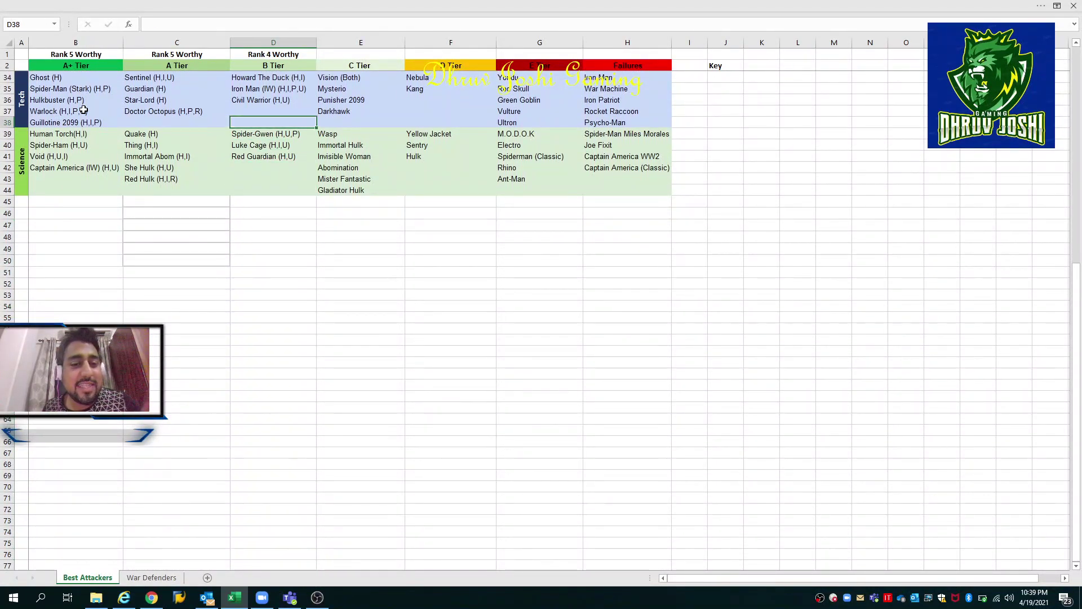
pyautogui.press('Up')
pyautogui.press('Up')
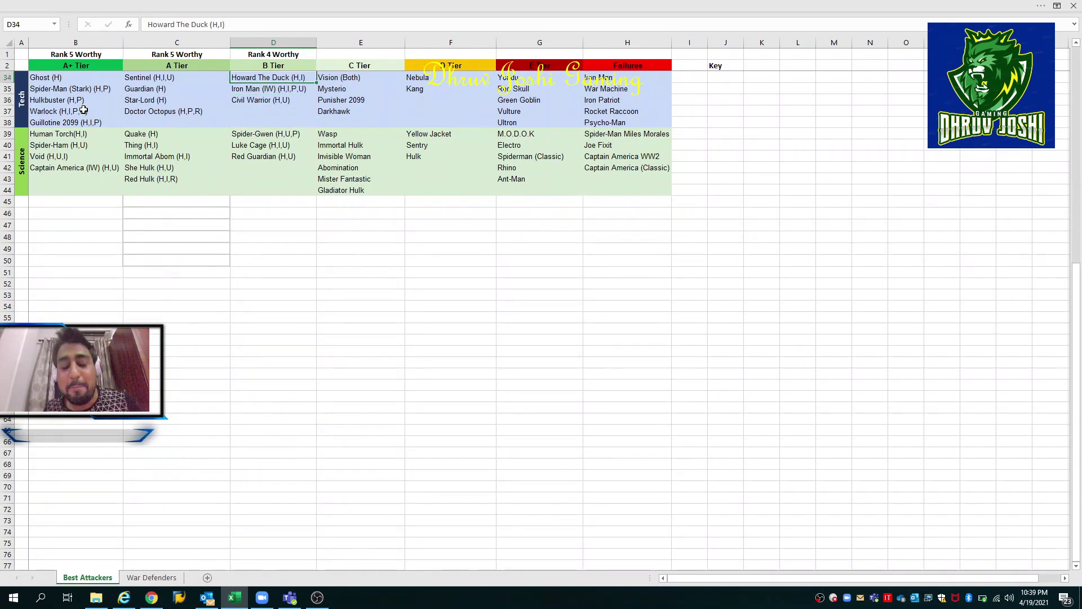
pyautogui.press('Left')
pyautogui.press('Left')
pyautogui.press('Left')
pyautogui.press('Right')
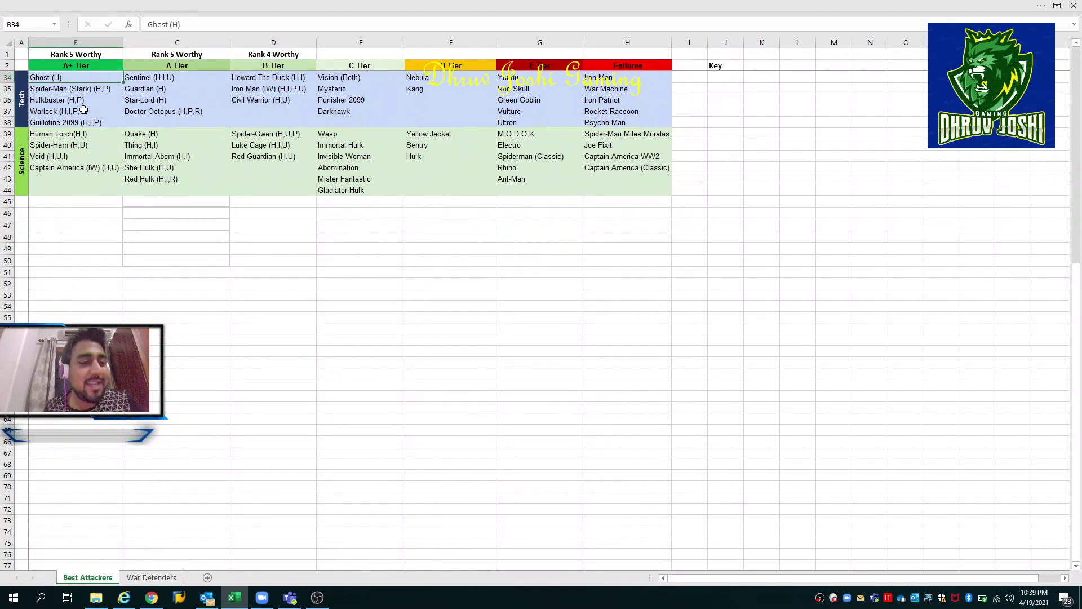
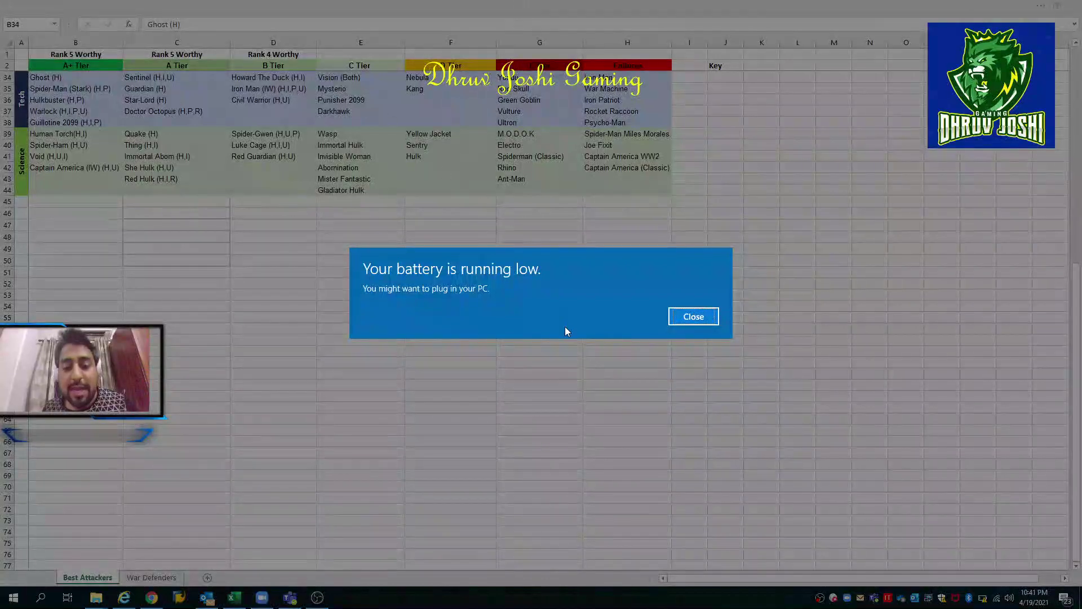
# Dismiss the low battery warning and the Outlook notification, keeping Ghost (H) selected
pyautogui.click(693, 317)
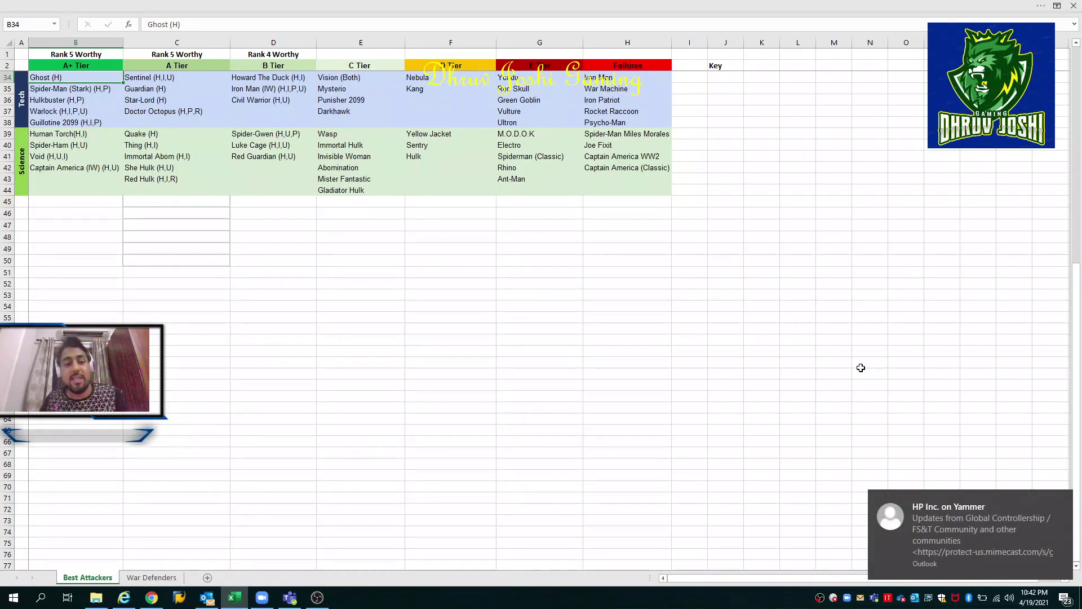
pyautogui.click(1062, 500)
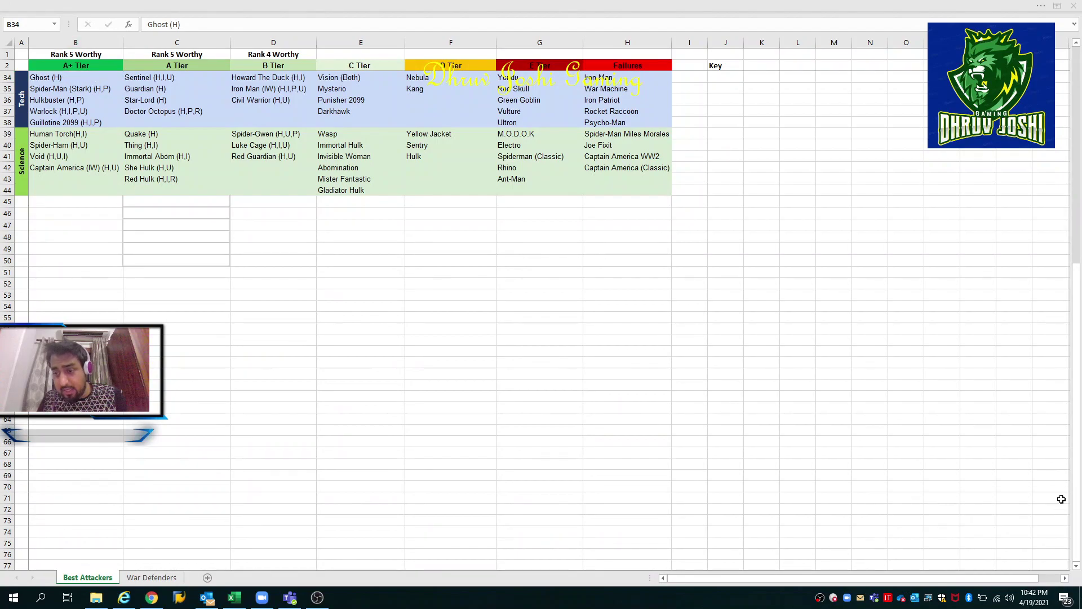
pyautogui.press('Down')
pyautogui.press('Up')
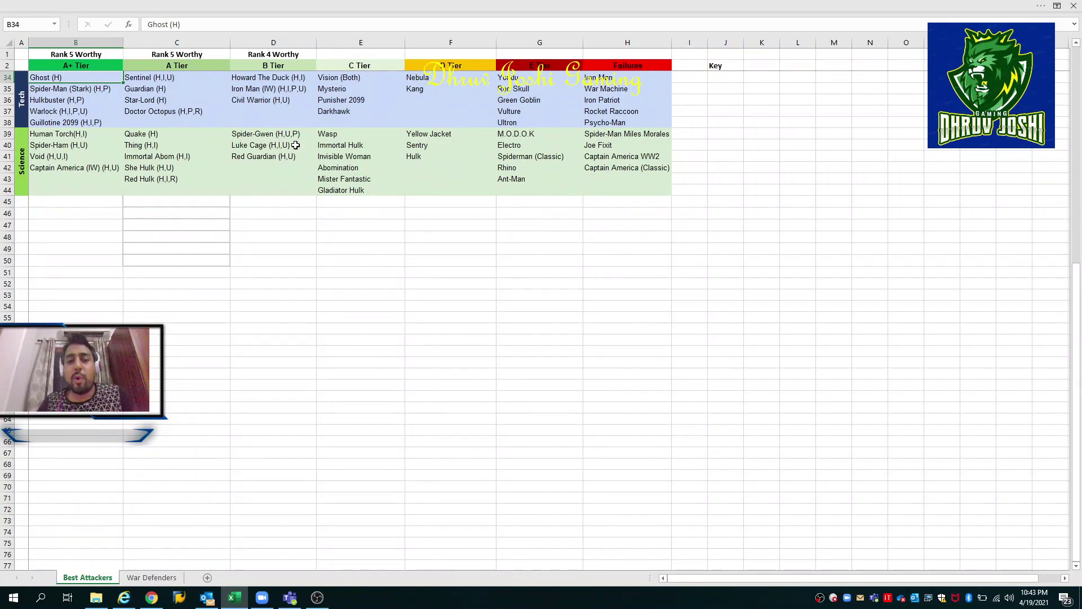
# Go down the Tech A+ Tier from Ghost (H) to the first Science row, glance at Quake (H), and return to Ghost (H)
pyautogui.scroll(1, 295, 145)
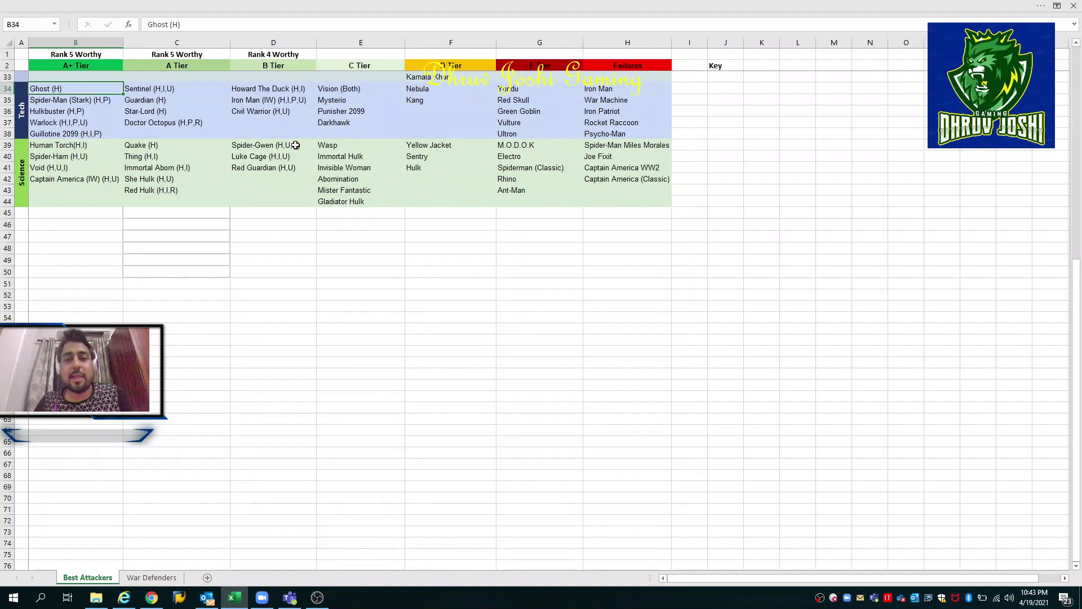
pyautogui.press('Down')
pyautogui.press('Down')
pyautogui.press('Down')
pyautogui.press('Down')
pyautogui.press('Down')
pyautogui.press('Right')
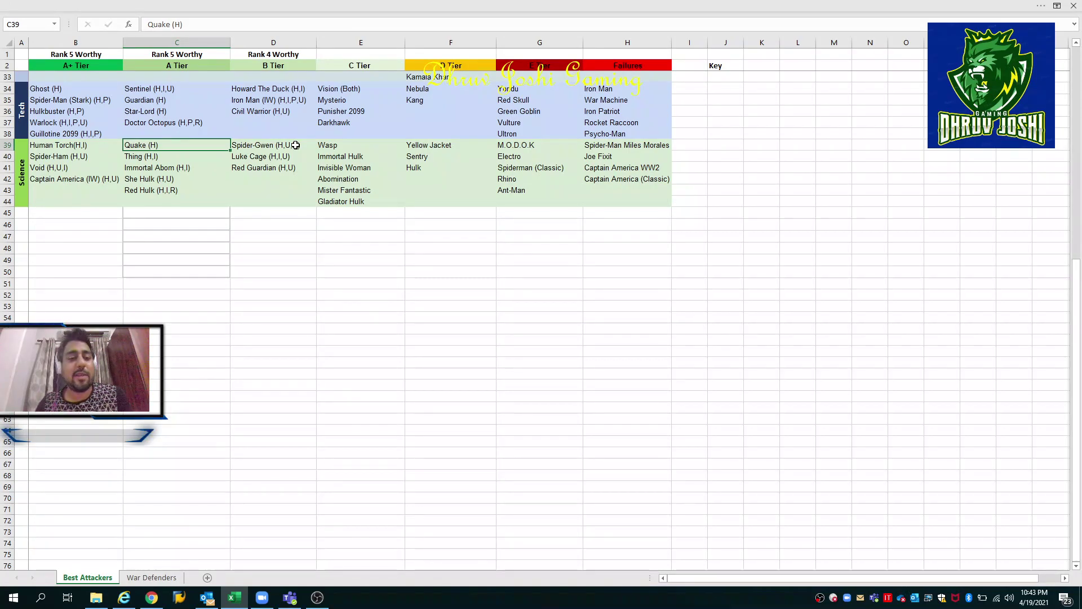
pyautogui.press('Left')
pyautogui.press('Up')
pyautogui.press('Up')
pyautogui.press('Up')
pyautogui.press('Up')
pyautogui.press('Up')
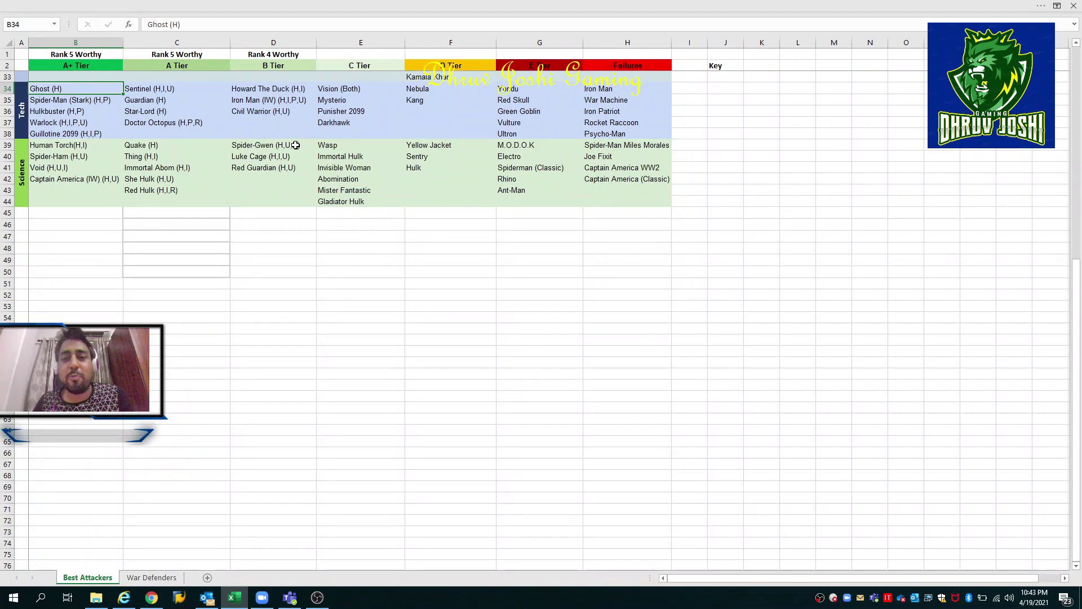
pyautogui.press('Down')
pyautogui.press('Up')
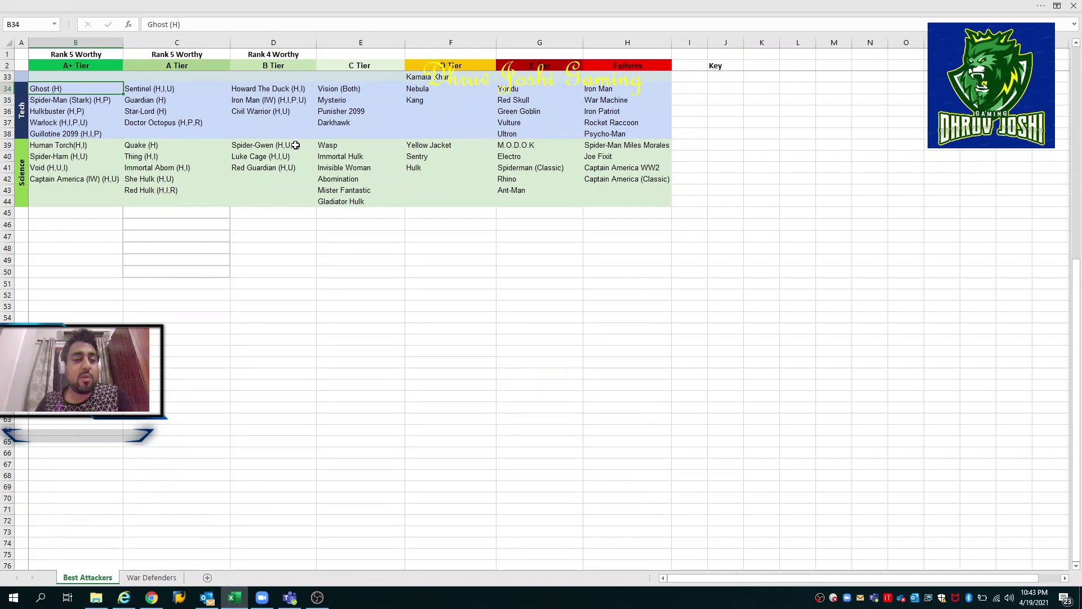
pyautogui.press('Right')
pyautogui.press('Left')
pyautogui.press('Up')
pyautogui.press('Down')
pyautogui.press('Down')
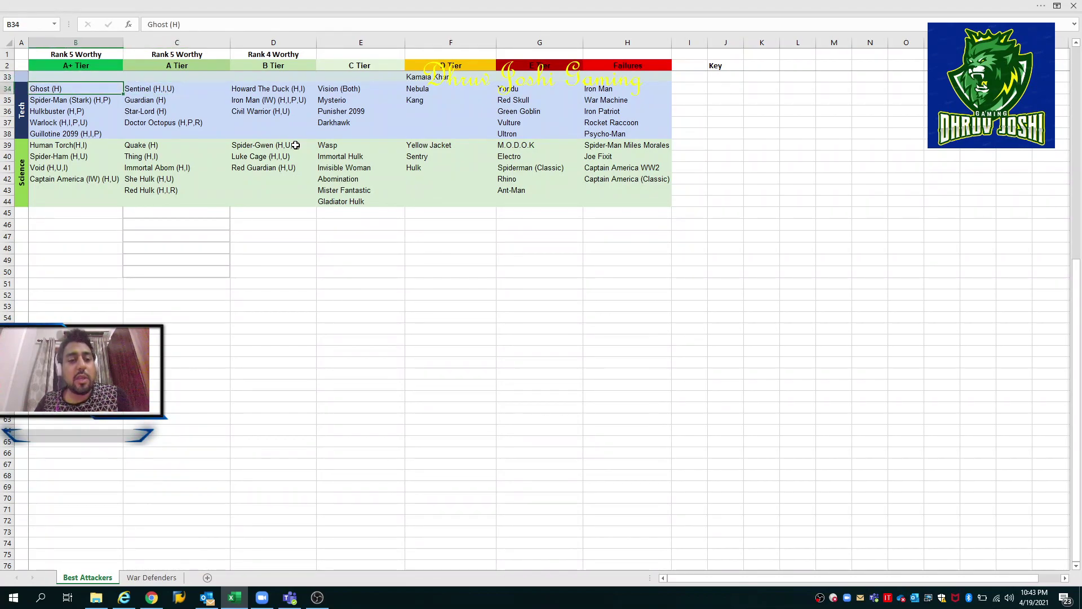
pyautogui.press('Right')
pyautogui.press('Up')
pyautogui.press('Left')
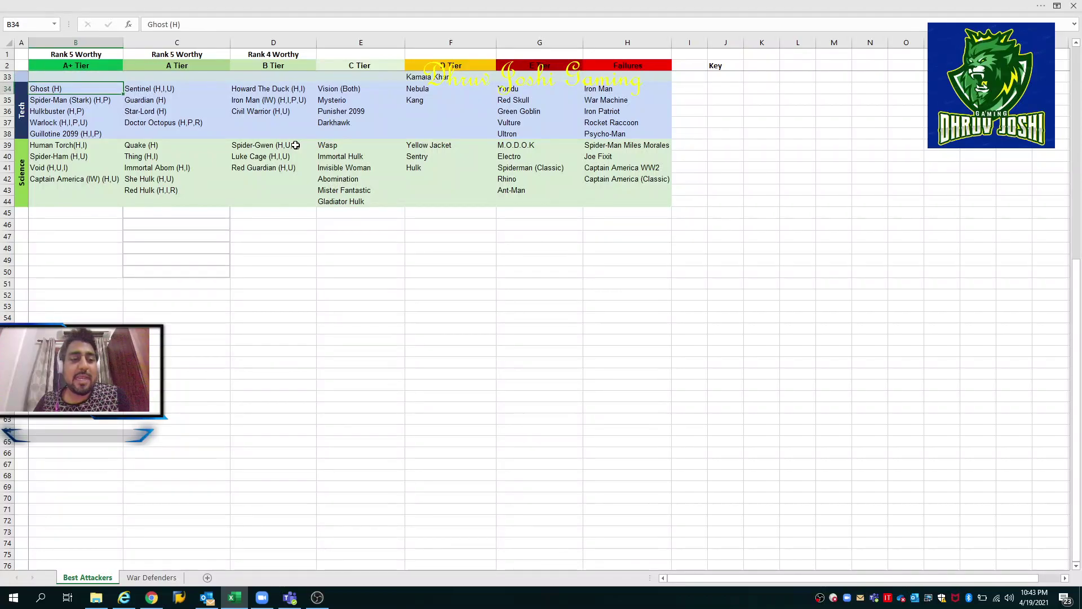
# Review Spider-Man (Stark) (H,P) and Hulkbuster (H,P) in the Tech A+ Tier, ending on Hulkbuster
pyautogui.press('Down')
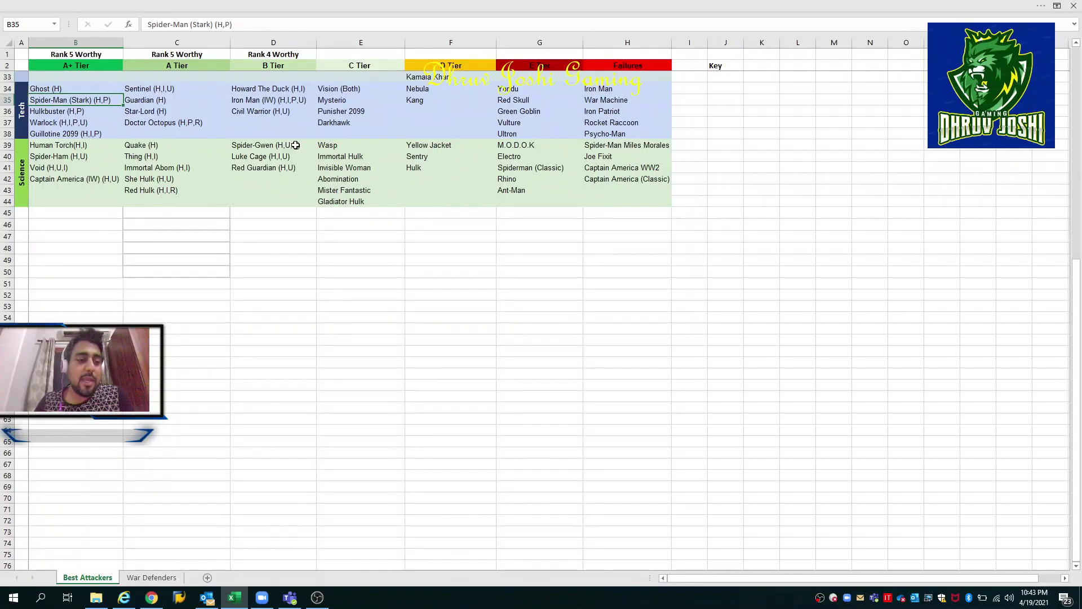
pyautogui.press('Down')
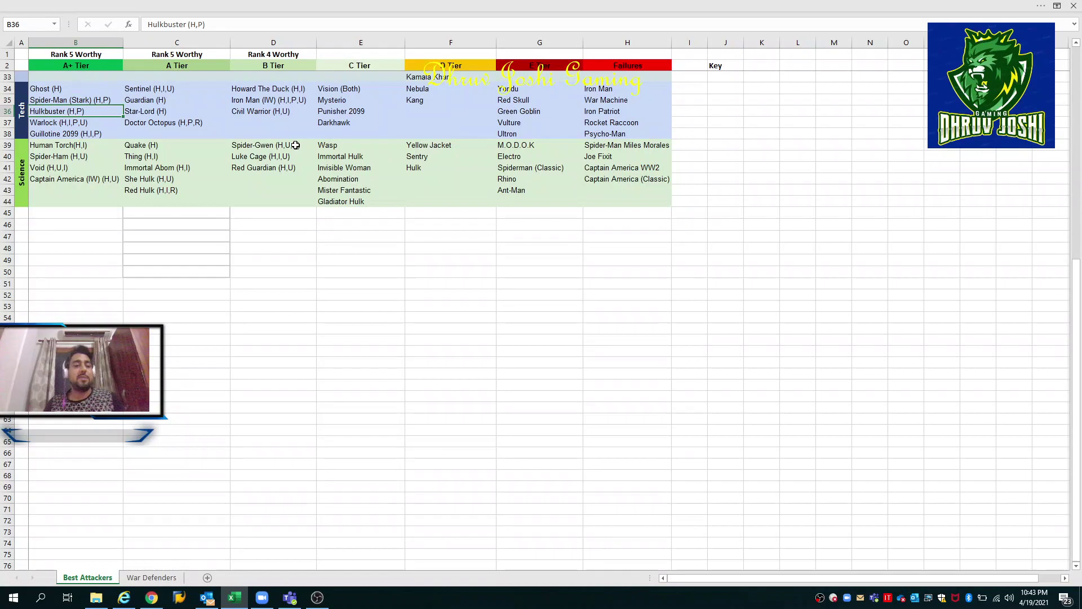
pyautogui.press('Up')
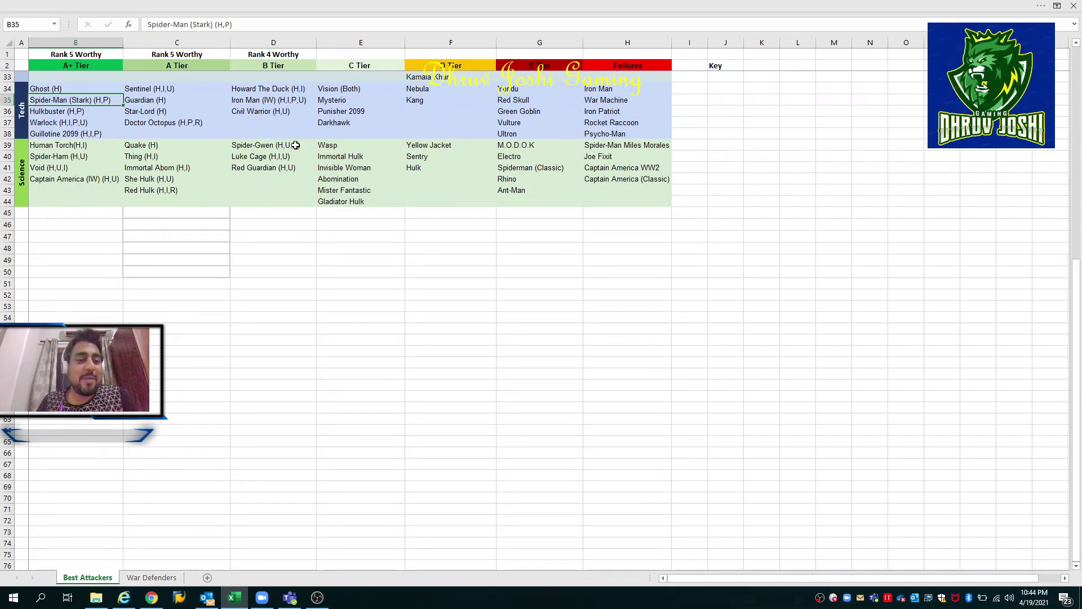
pyautogui.press('Right')
pyautogui.press('Down')
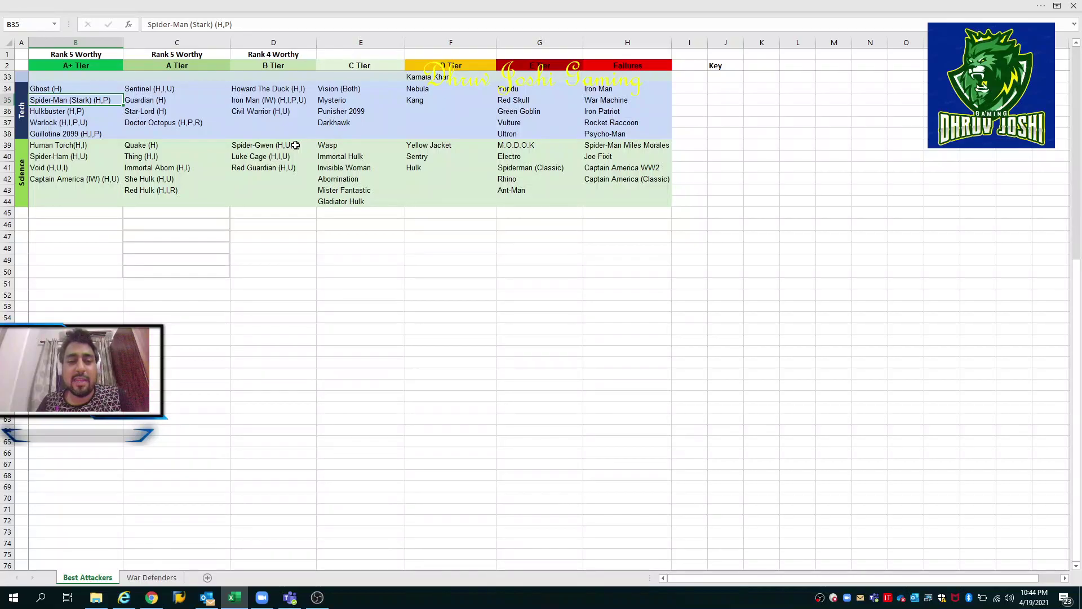
pyautogui.press('Down')
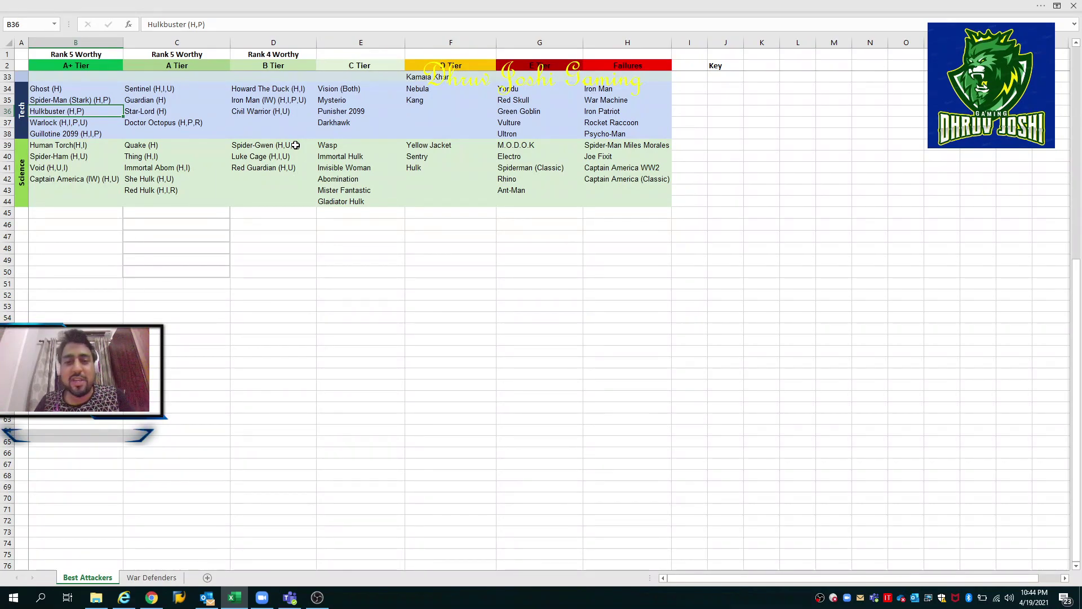
# Compare Warlock (H,I,P,U) with Guillotine 2099 (H,I,P) in the Tech A+ Tier, ending on Guillotine 2099
pyautogui.press('Down')
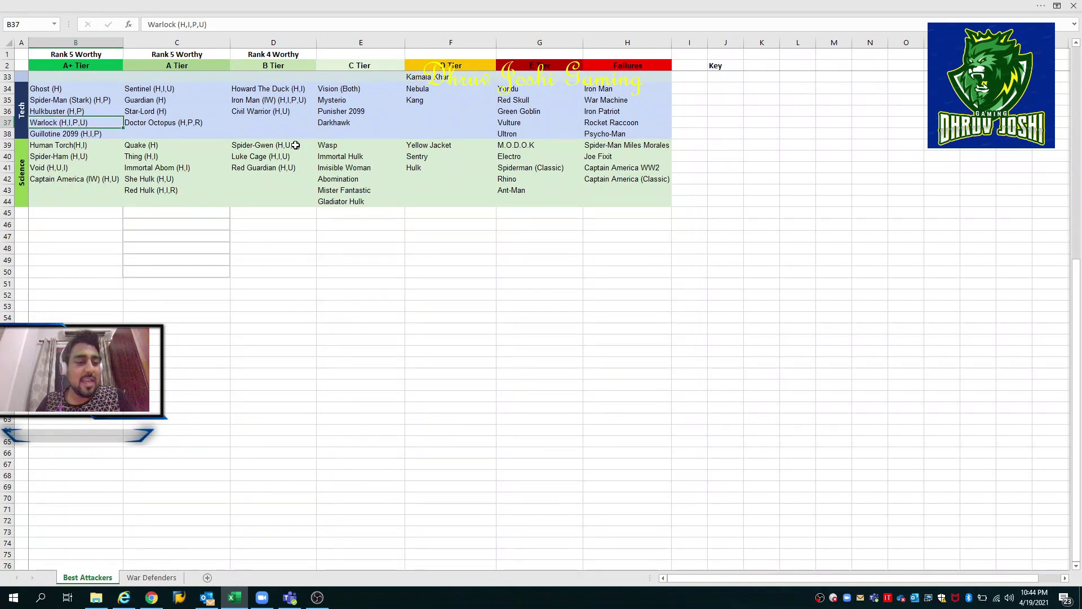
pyautogui.hotkey('shift', 'Down')
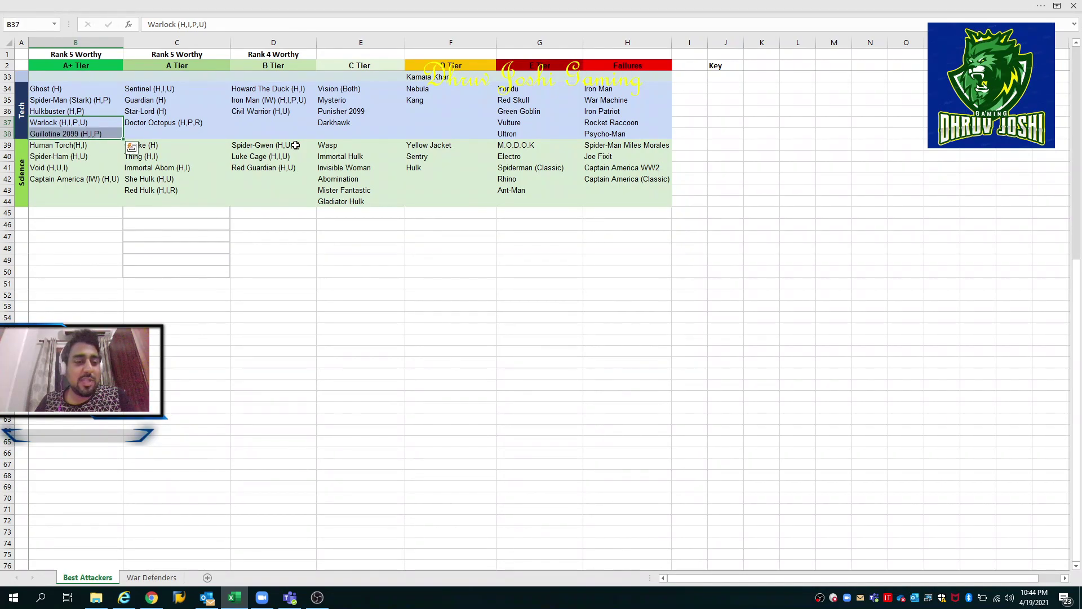
pyautogui.hotkey('shift', 'Up')
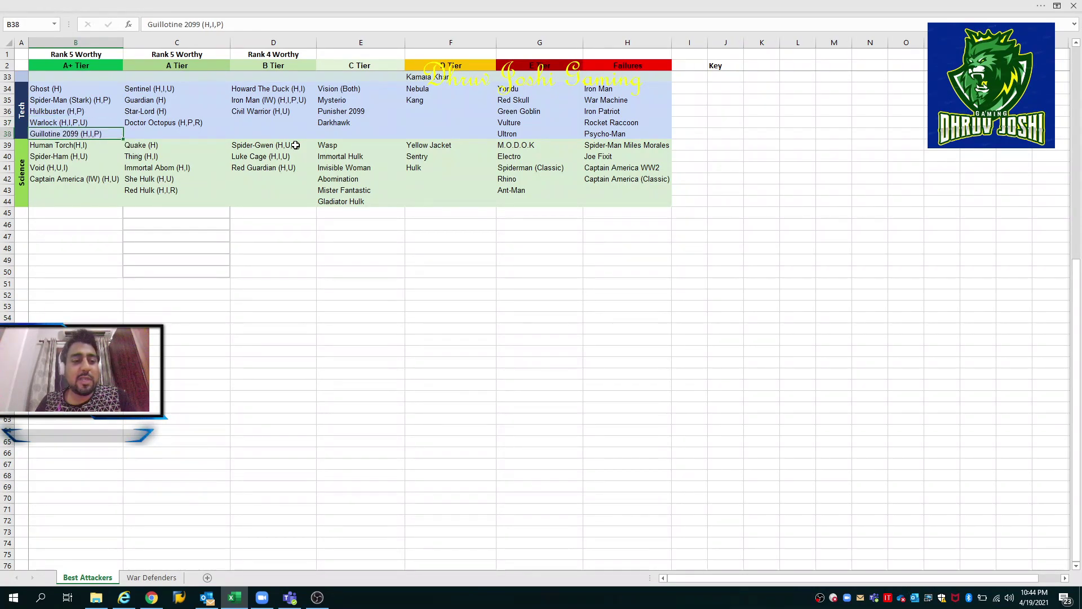
pyautogui.hotkey('shift', 'Down')
pyautogui.hotkey('shift', 'Up')
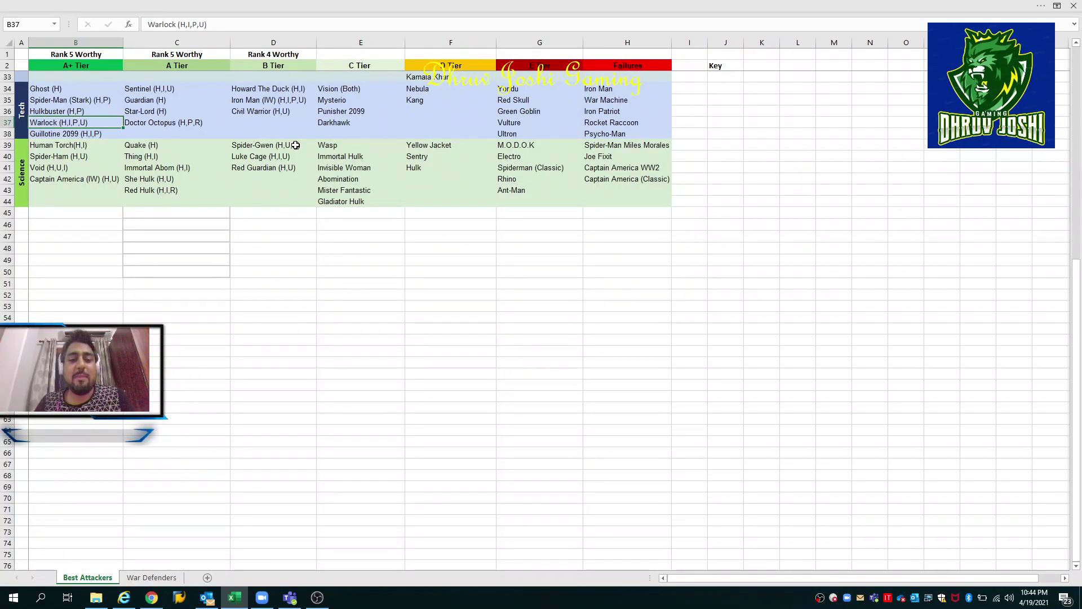
pyautogui.press('Down')
pyautogui.press('Up')
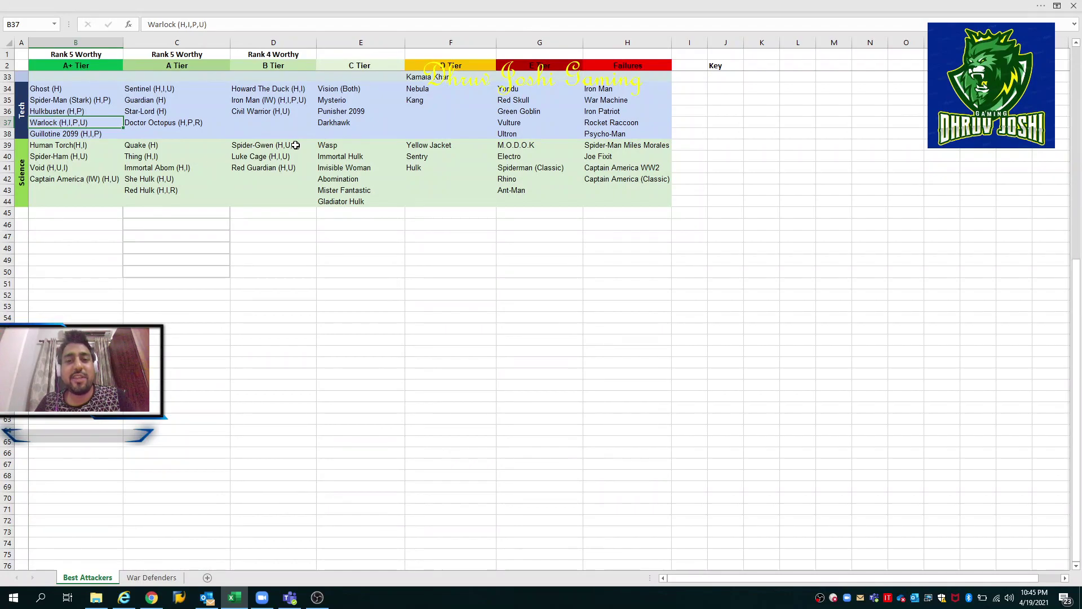
pyautogui.press('Down')
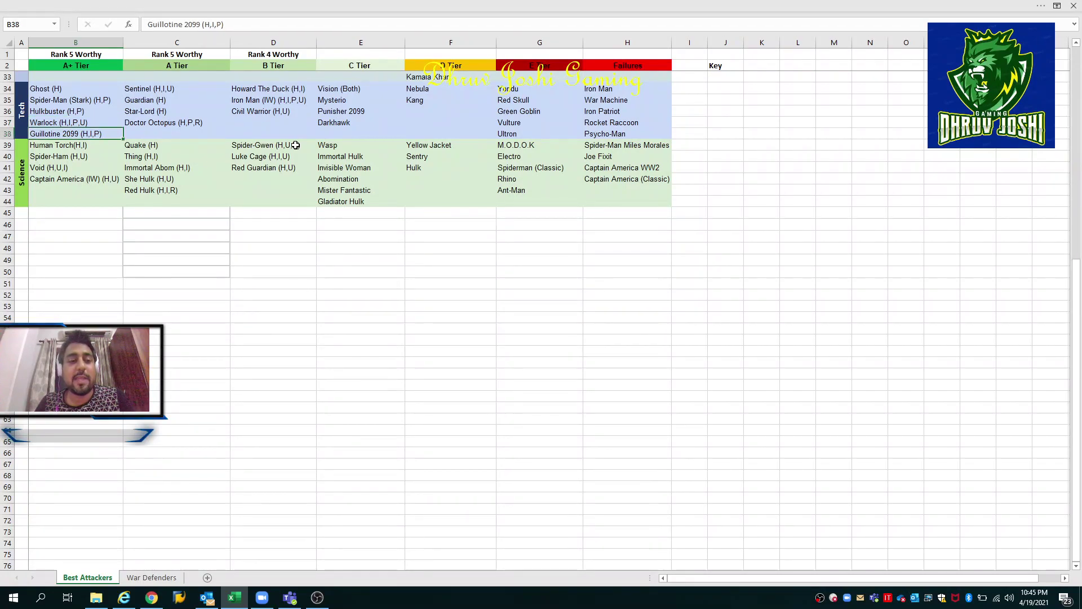
pyautogui.press('Up')
pyautogui.press('Down')
pyautogui.press('Up')
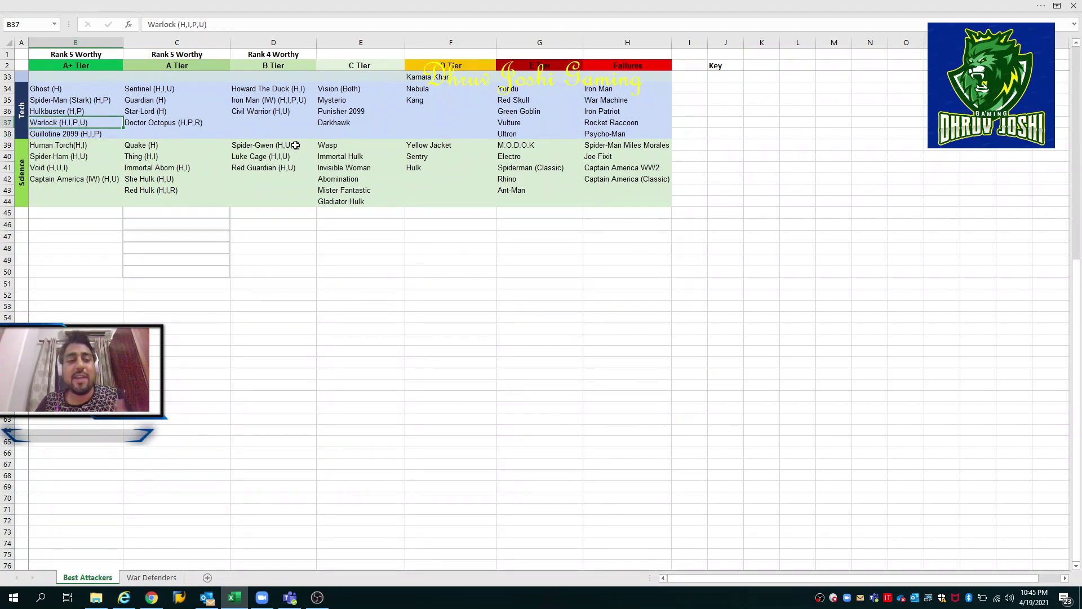
pyautogui.press('Down')
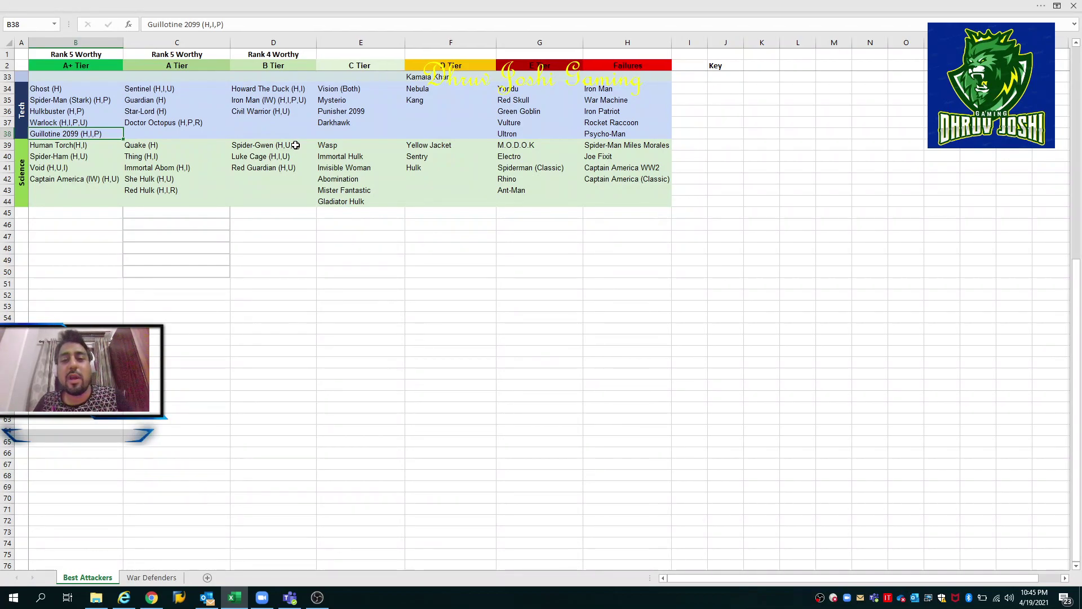
# Switch to the Tech A Tier and go down from Sentinel (H,I,U) through Guardian and Star-Lord to Doctor Octopus (H,P,R)
pyautogui.press('Up')
pyautogui.press('Up')
pyautogui.press('Right')
pyautogui.press('Up')
pyautogui.press('Up')
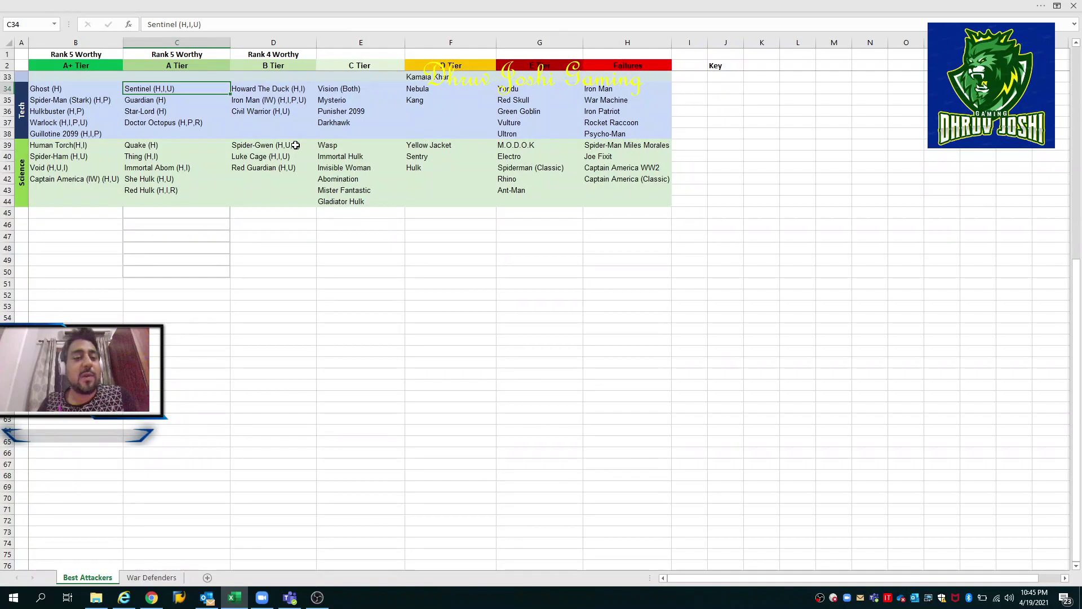
pyautogui.press('Down')
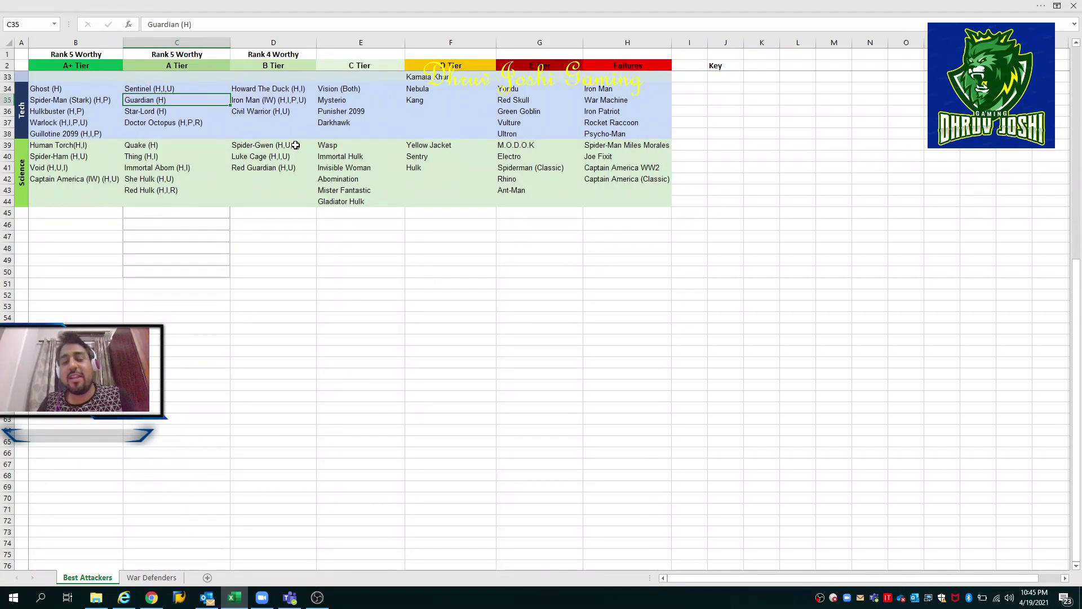
pyautogui.press('Down')
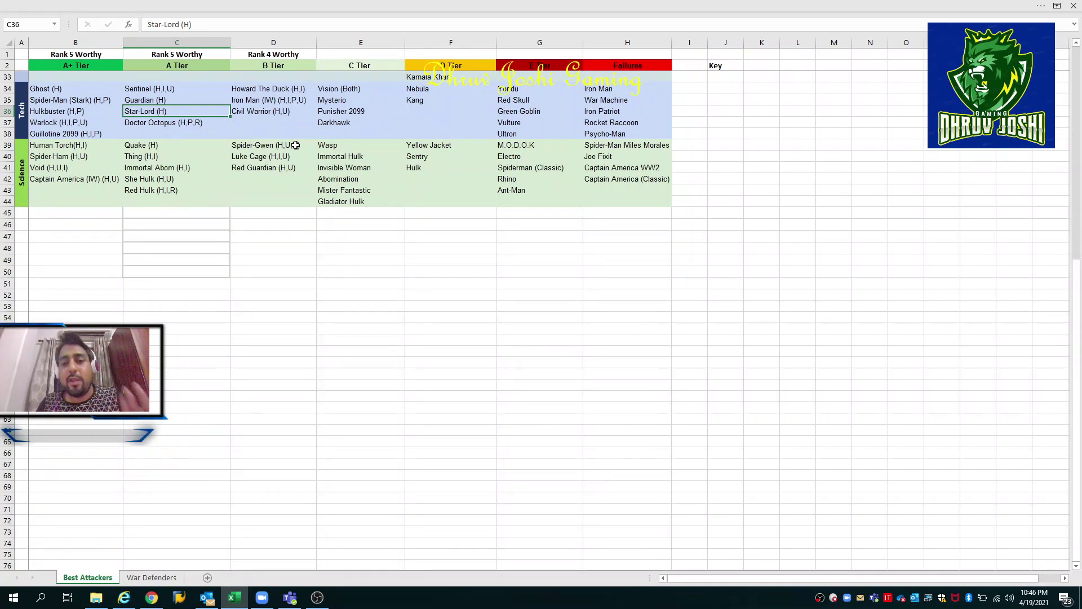
pyautogui.press('Down')
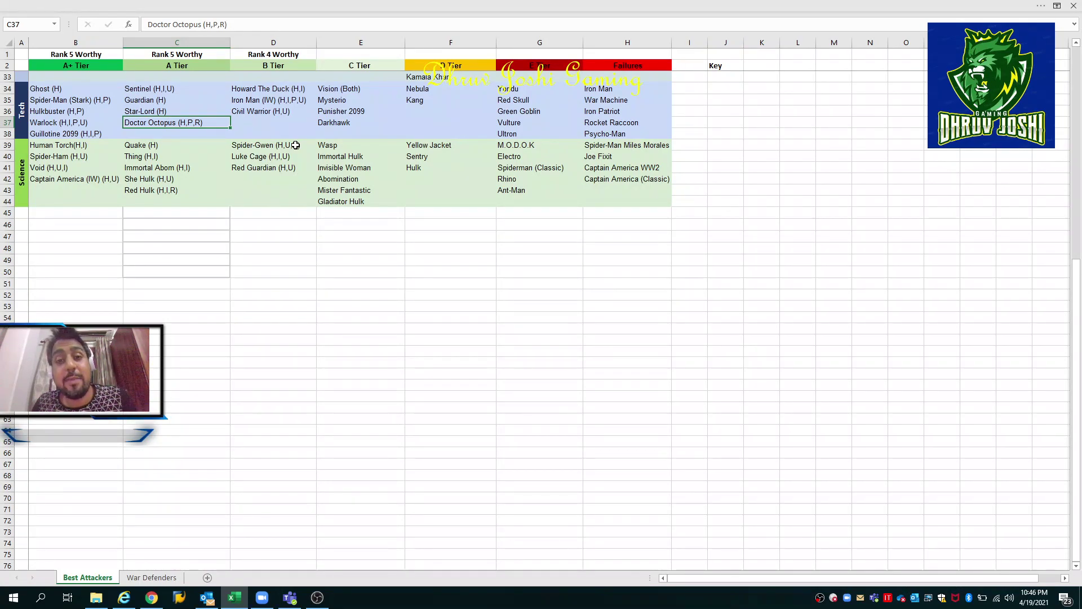
# Switch to the Tech B Tier and review Howard The Duck (H,I) with Iron Man (IW) (H,I,P,U), ending on Howard The Duck
pyautogui.press('Up')
pyautogui.press('Down')
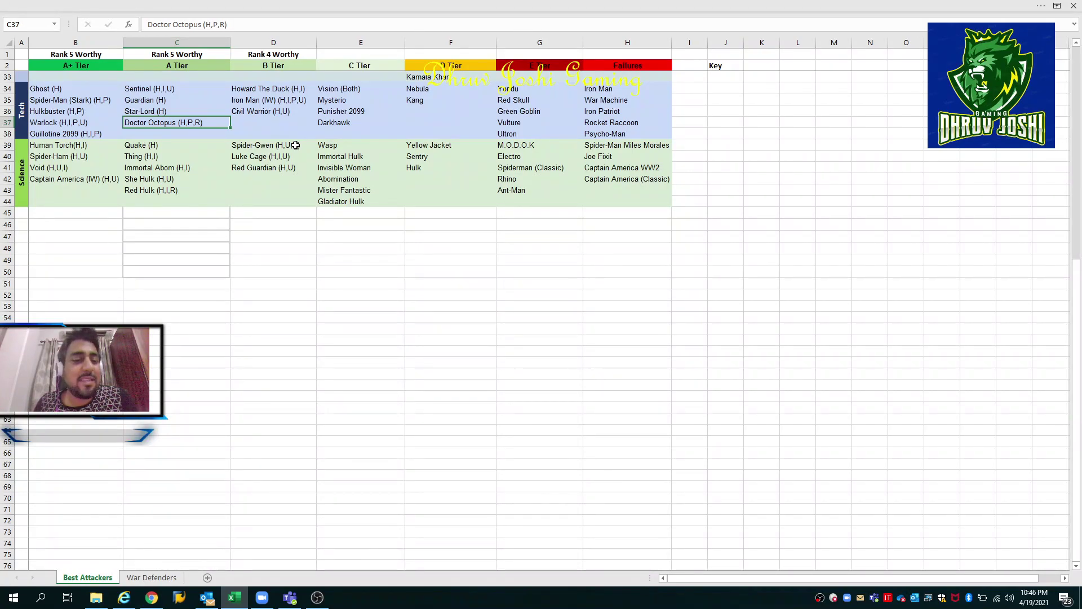
pyautogui.press('Right')
pyautogui.press('Up')
pyautogui.press('Up')
pyautogui.hotkey('shift', 'Up')
pyautogui.hotkey('ctrl', 'q')
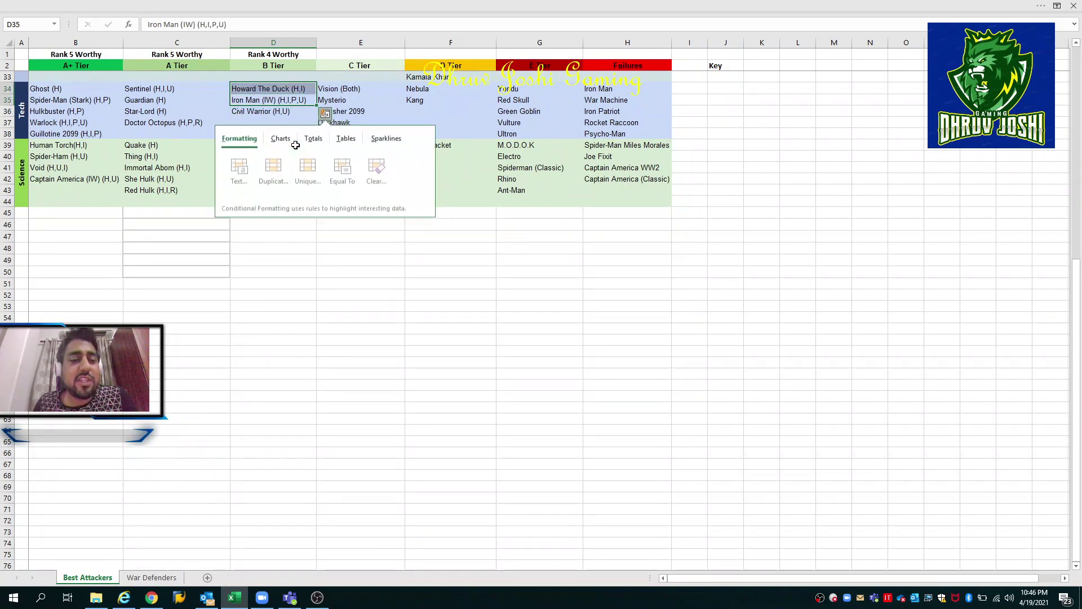
pyautogui.press('Escape')
pyautogui.press('Up')
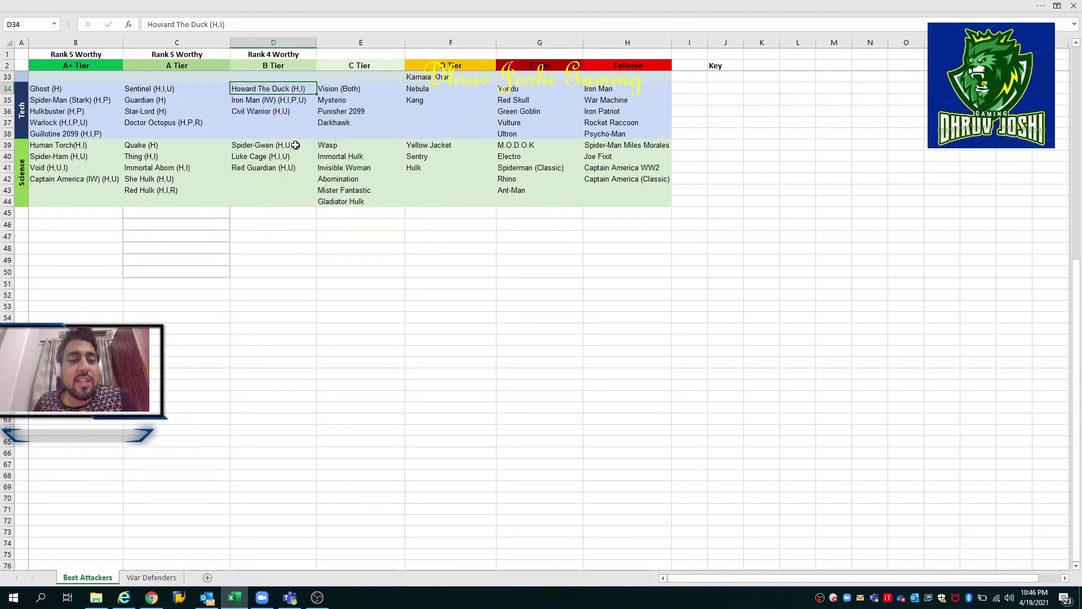
# Compare Howard The Duck with Iron Man (IW) in the Tech B Tier and continue down to Civil Warrior
pyautogui.hotkey('shift', 'Down')
pyautogui.hotkey('shift', 'Down')
pyautogui.hotkey('shift', 'Up')
pyautogui.hotkey('shift', 'Up')
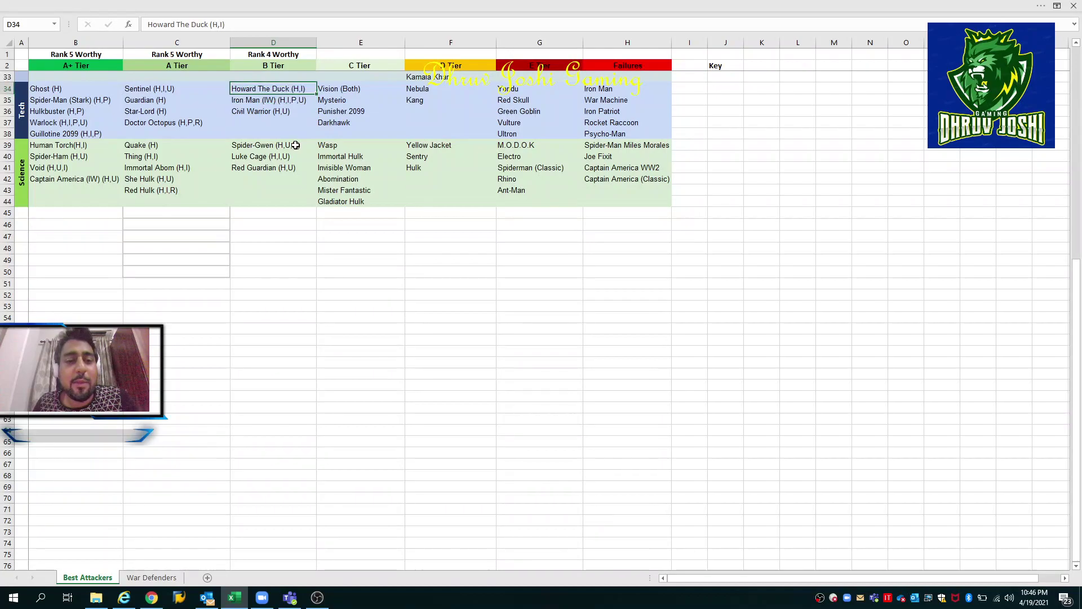
pyautogui.press('Down')
pyautogui.press('Up')
pyautogui.press('Down')
pyautogui.press('Up')
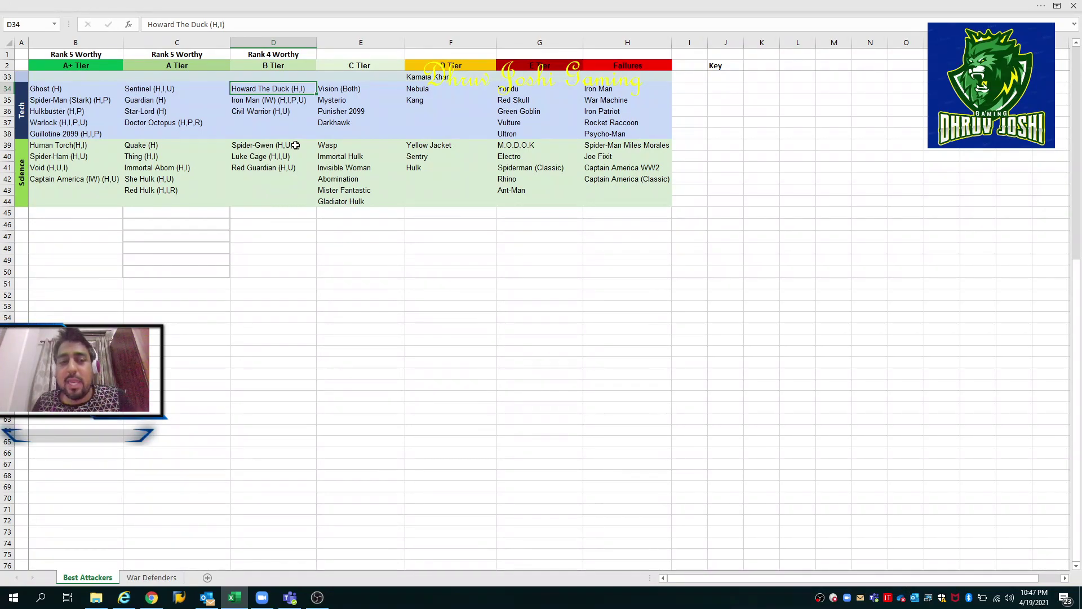
pyautogui.press('Down')
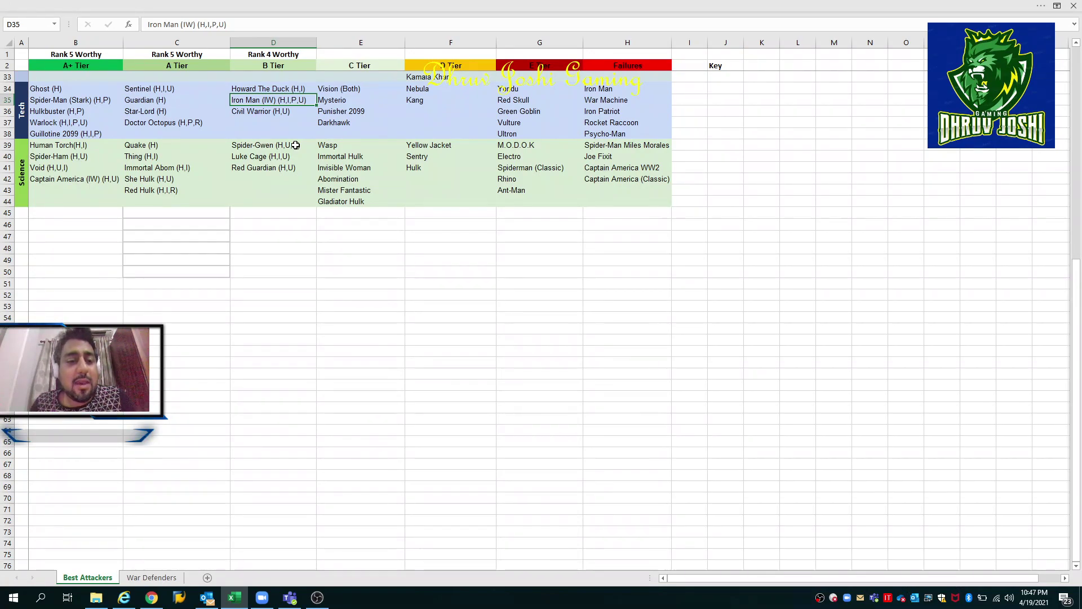
pyautogui.press('Down')
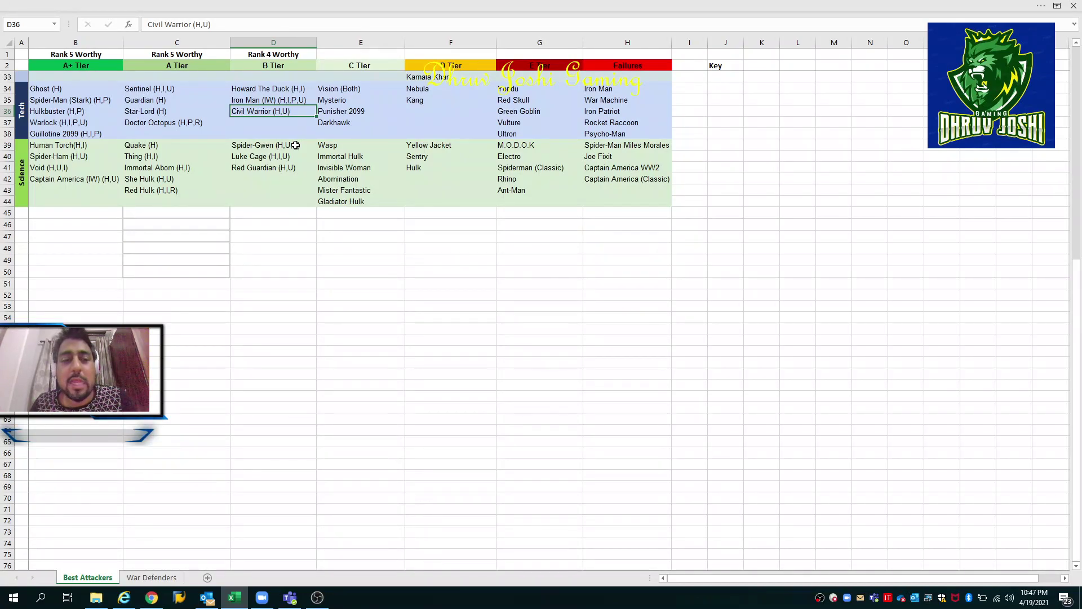
# Check the tags of Spider-Gwen in the Science B Tier, then return to Civil Warrior in the Tech B Tier
pyautogui.click(295, 145)
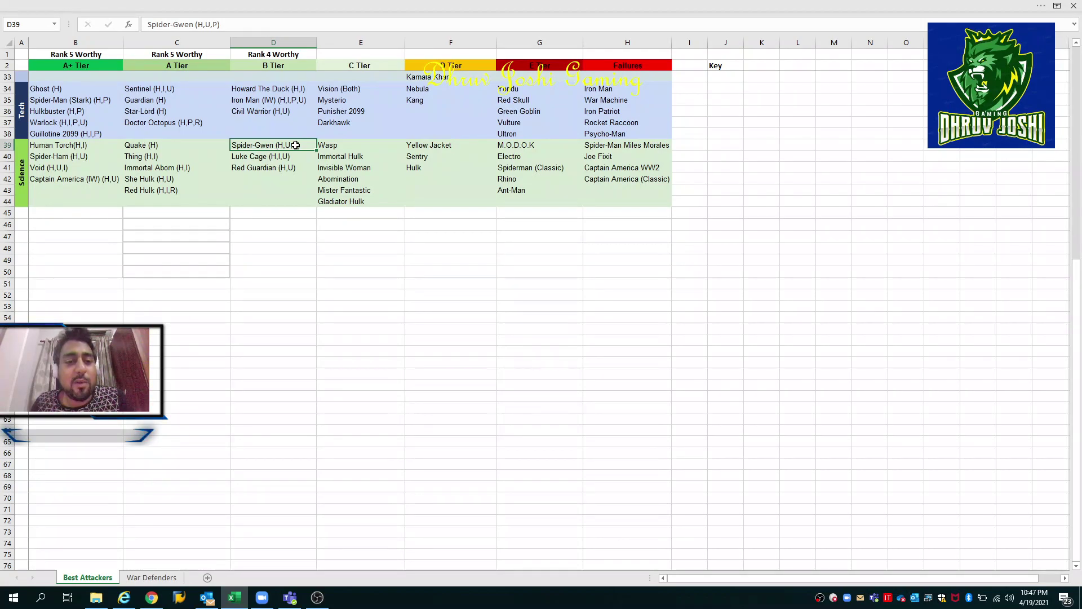
pyautogui.press('Left')
pyautogui.press('Right')
pyautogui.press('Up')
pyautogui.press('Up')
pyautogui.press('Up')
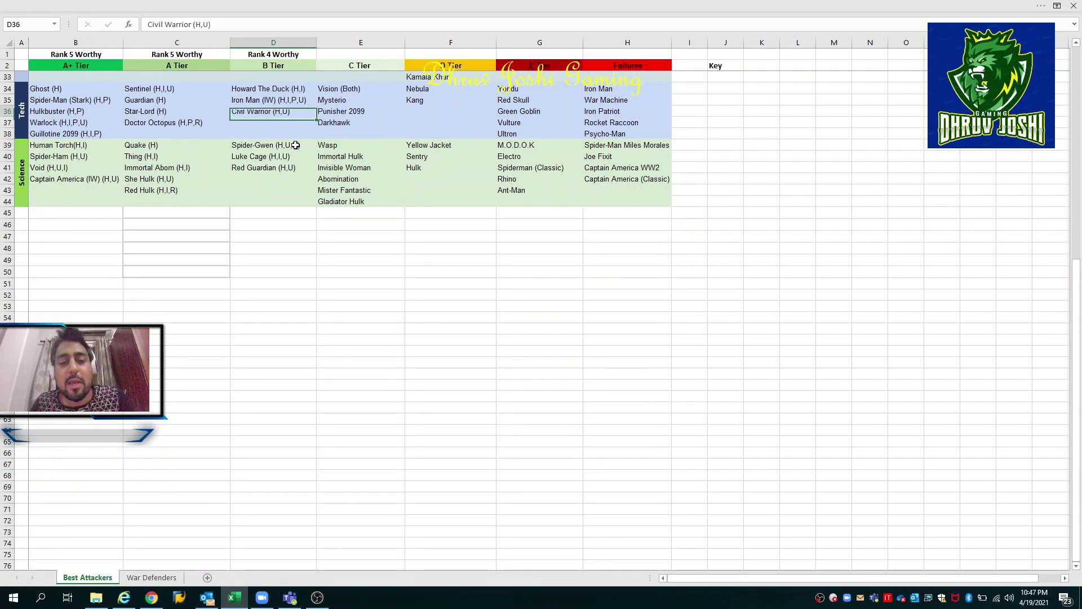
pyautogui.press('Up')
pyautogui.press('Down')
pyautogui.press('Down')
pyautogui.press('Up')
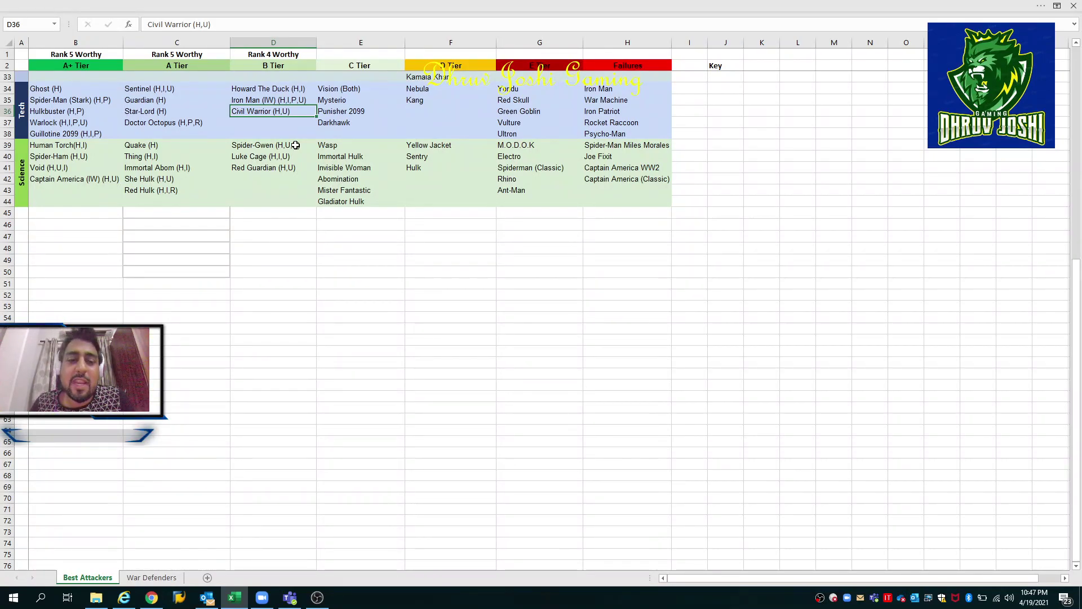
# Add the P tag to Civil Warrior in the Tech B Tier so the entry reads "Civil Warrior (H,U, P)"
pyautogui.press('F2')
pyautogui.write(', P')
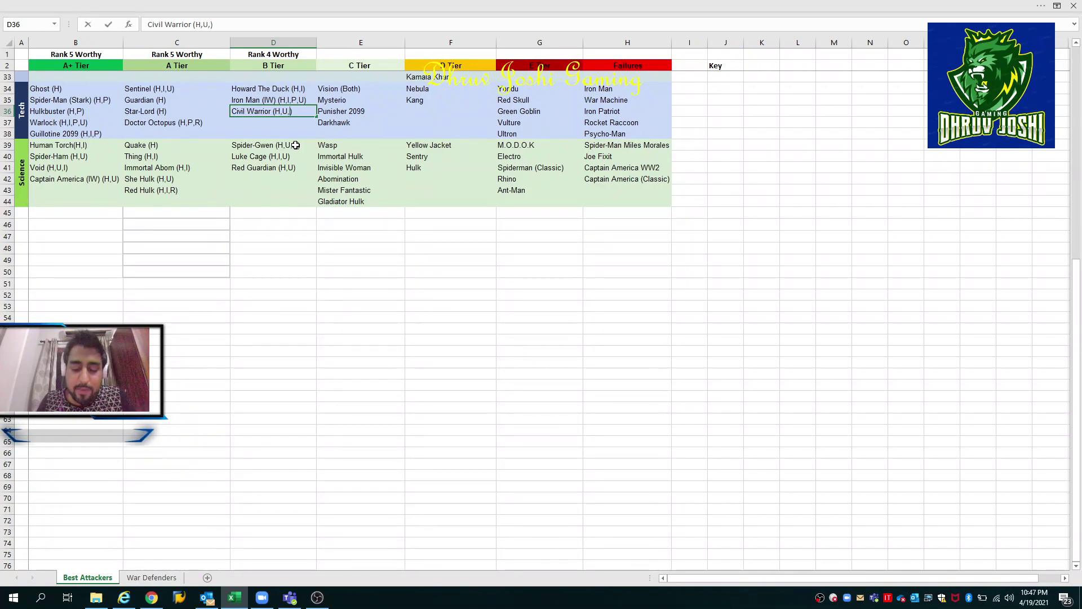
pyautogui.press('Return')
pyautogui.press('Up')
pyautogui.press('Down')
pyautogui.press('Down')
pyautogui.press('Down')
pyautogui.press('Home')
pyautogui.press('Right')
pyautogui.press('Down')
pyautogui.press('Down')
pyautogui.press('Down')
pyautogui.press('Down')
pyautogui.press('Down')
pyautogui.press('Down')
pyautogui.press('Down')
pyautogui.press('Down')
pyautogui.press('Down')
pyautogui.press('Down')
pyautogui.press('Down')
pyautogui.press('Down')
pyautogui.press('Down')
pyautogui.press('Down')
pyautogui.press('Down')
pyautogui.press('Down')
pyautogui.press('Down')
pyautogui.press('Down')
pyautogui.press('Down')
pyautogui.press('Down')
pyautogui.press('Down')
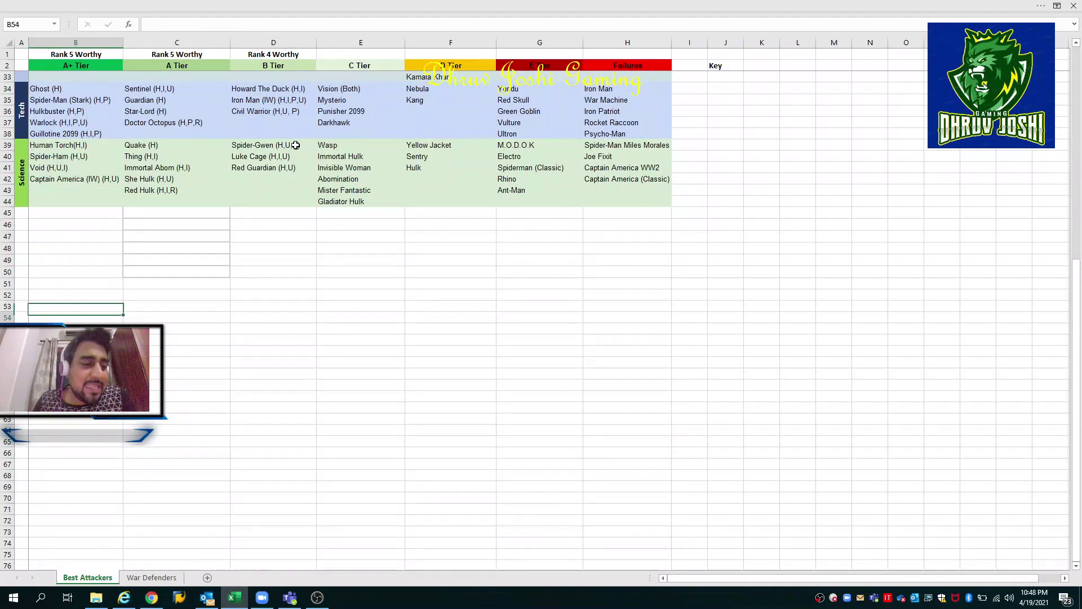
pyautogui.press('Down')
pyautogui.press('Down')
pyautogui.press('Down')
pyautogui.press('Down')
pyautogui.press('Down')
pyautogui.press('Down')
pyautogui.press('Down')
pyautogui.press('Down')
pyautogui.press('Down')
pyautogui.press('Down')
pyautogui.press('Down')
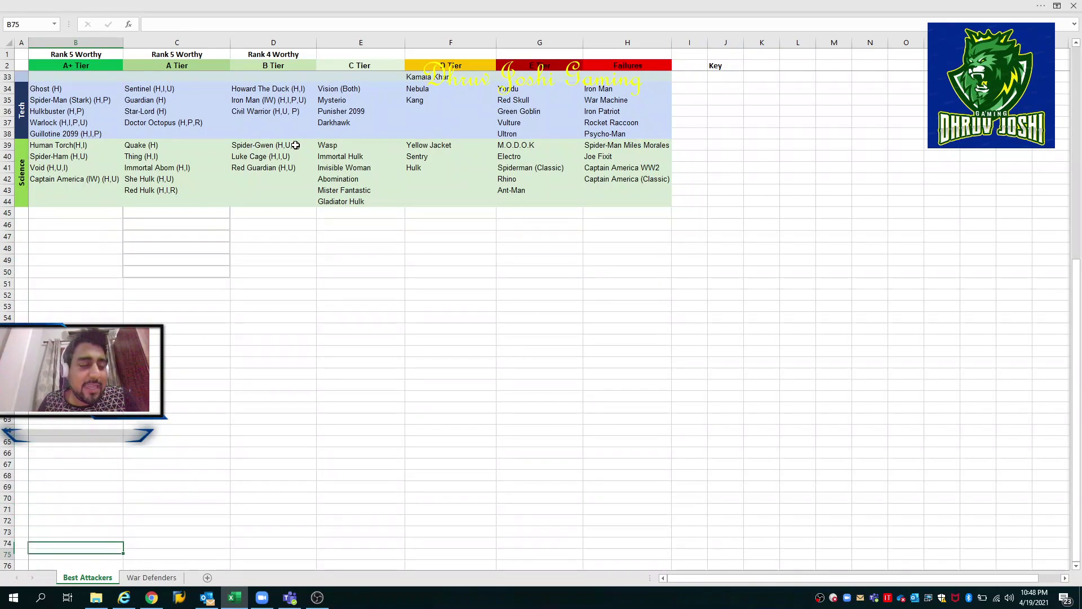
# Switch to OBS to check the running recording, then return to the tier list workbook
pyautogui.press('super+e')
pyautogui.hotkey('alt', 'Tab')
pyautogui.press('Tab')
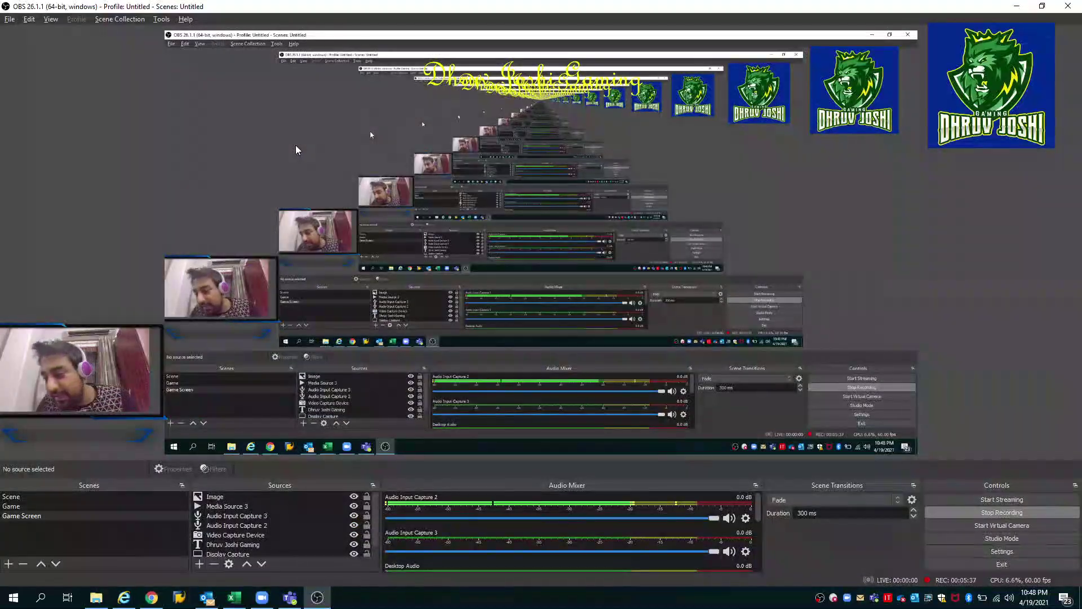
pyautogui.hotkey('alt', 'Tab')
# Go back up from the blank rows to Human Torch (H,I) at the start of the Science A+ Tier
pyautogui.press('Up')
pyautogui.press('Up')
pyautogui.press('Up')
pyautogui.press('Up')
pyautogui.press('Up')
pyautogui.press('Up')
pyautogui.press('Up')
pyautogui.press('Up')
pyautogui.press('Up')
pyautogui.press('Up')
pyautogui.press('Up')
pyautogui.press('Up')
pyautogui.press('Up')
pyautogui.press('Up')
pyautogui.press('Up')
pyautogui.press('Up')
pyautogui.press('Up')
pyautogui.press('Up')
pyautogui.press('Up')
pyautogui.press('Up')
pyautogui.press('Up')
pyautogui.press('Up')
pyautogui.press('Up')
pyautogui.press('Up')
pyautogui.press('Up')
pyautogui.press('Up')
pyautogui.press('Up')
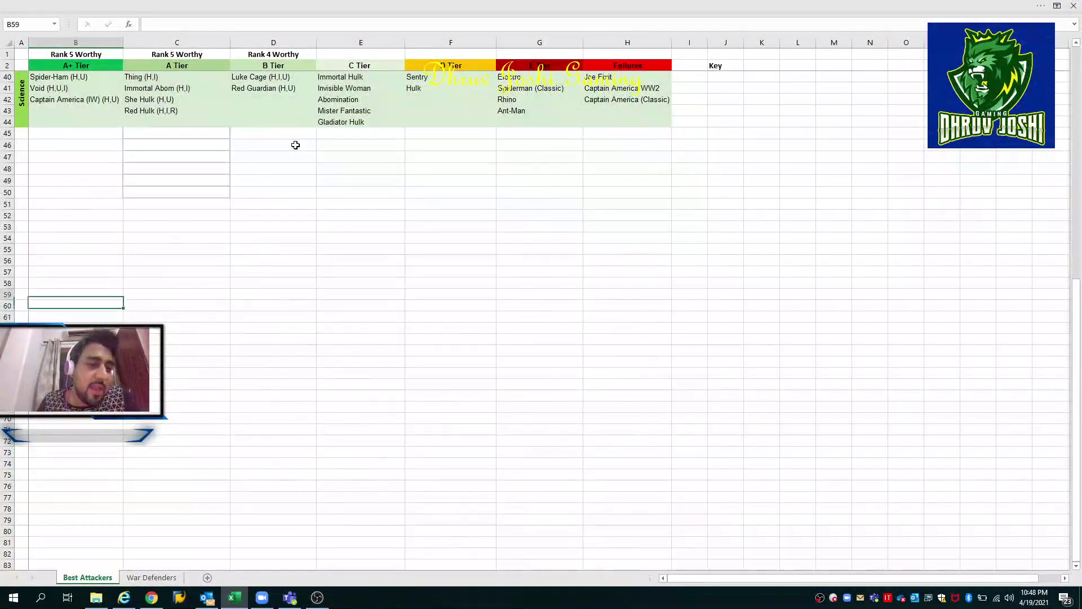
pyautogui.press('Down')
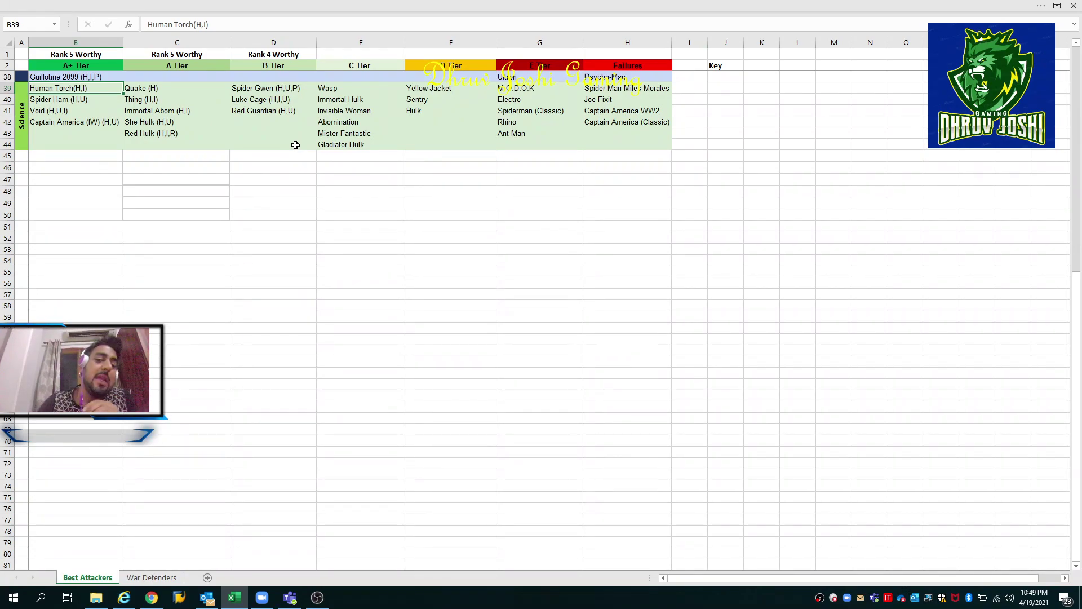
# Review the Science A+ Tier from Human Torch to Captain America (IW) against the A Tier, ending on Quake (H)
pyautogui.press('Right')
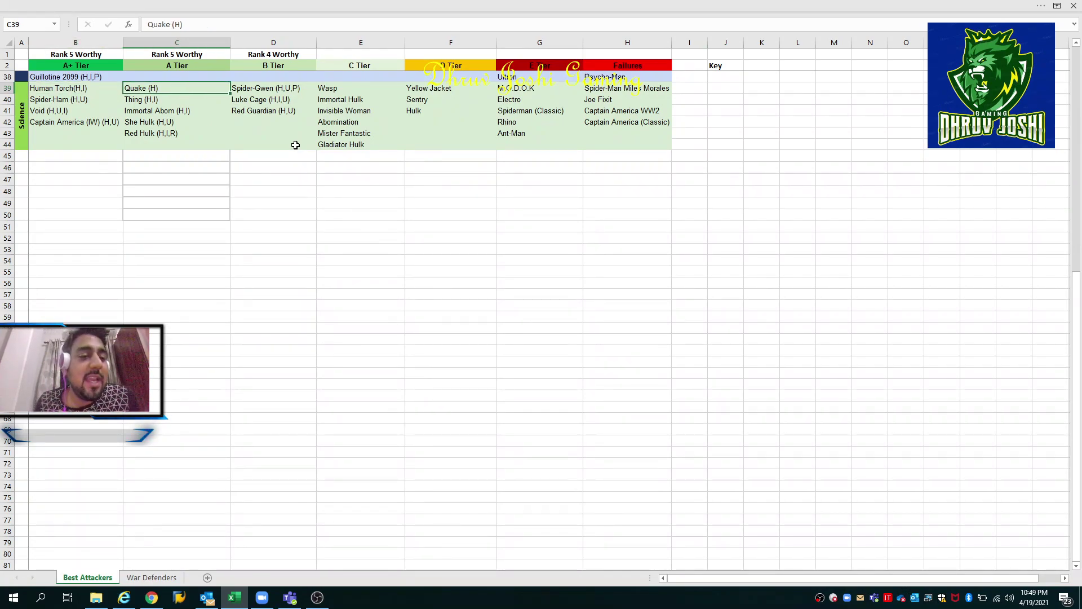
pyautogui.press('Left')
pyautogui.hotkey('ctrl', 'shift', 'Down')
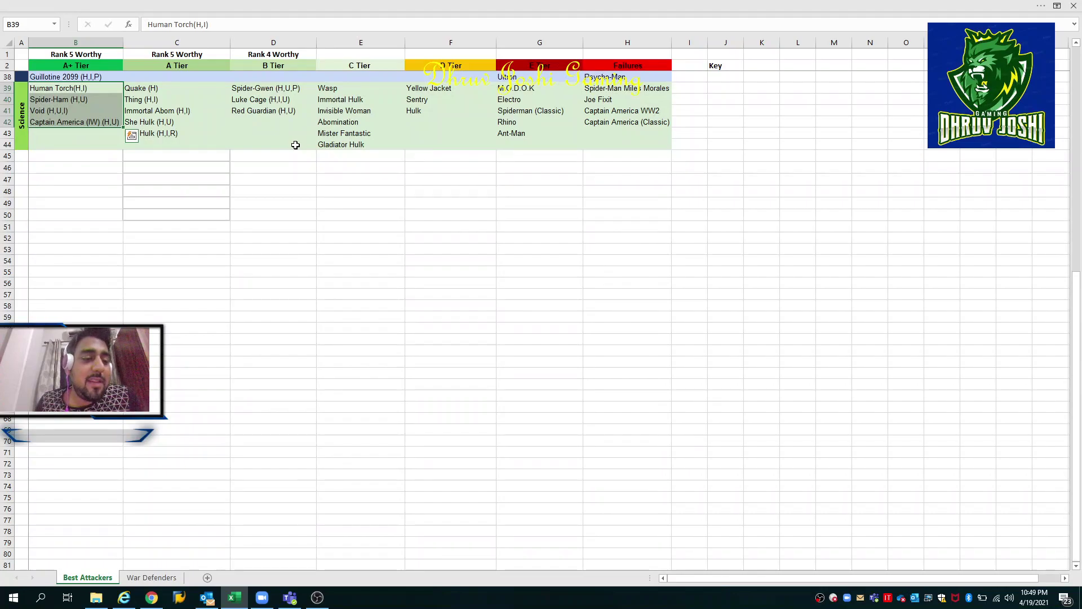
pyautogui.press('Right')
pyautogui.press('Left')
pyautogui.hotkey('ctrl', 'Down')
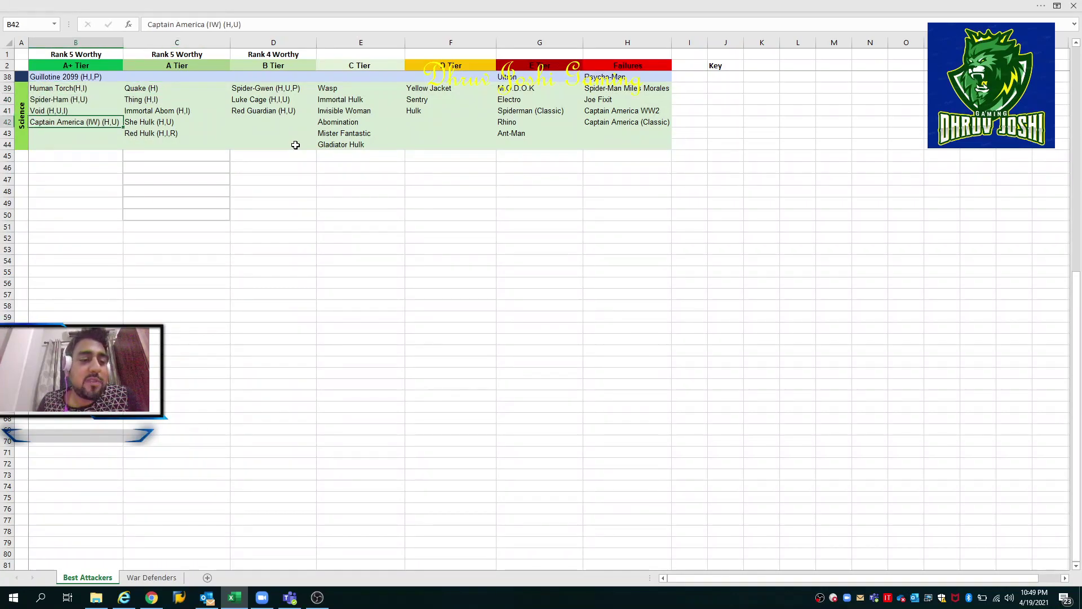
pyautogui.press('Right')
pyautogui.press('Up')
pyautogui.hotkey('ctrl', 'Up')
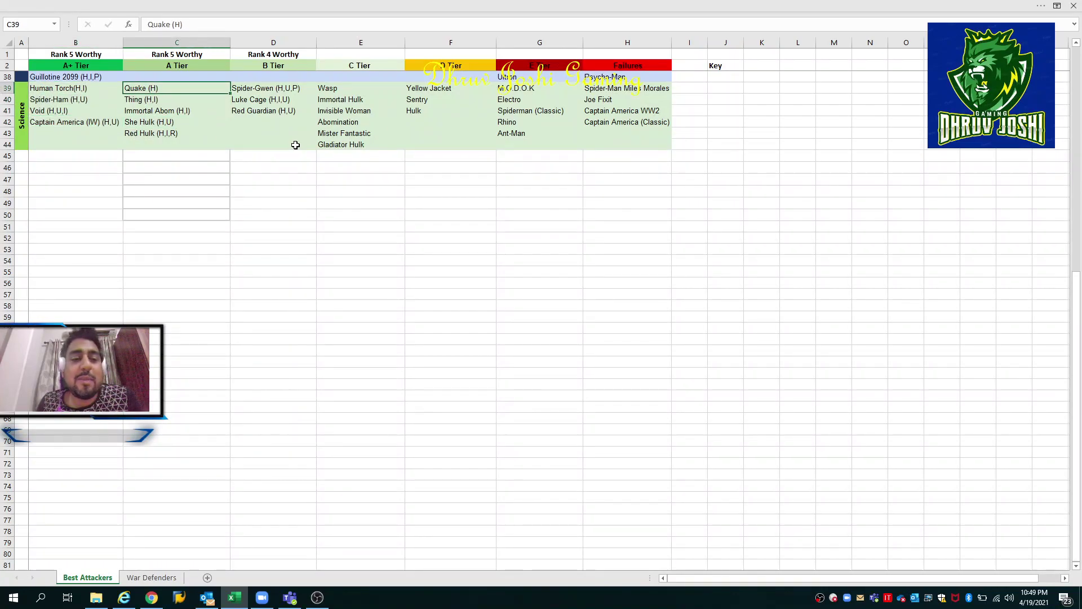
# Glance back at the Tech A+ Tier, then bring the Science section directly beneath the tier headings
pyautogui.press('Left')
pyautogui.press('Up')
pyautogui.press('Up')
pyautogui.press('Up')
pyautogui.press('Up')
pyautogui.press('Up')
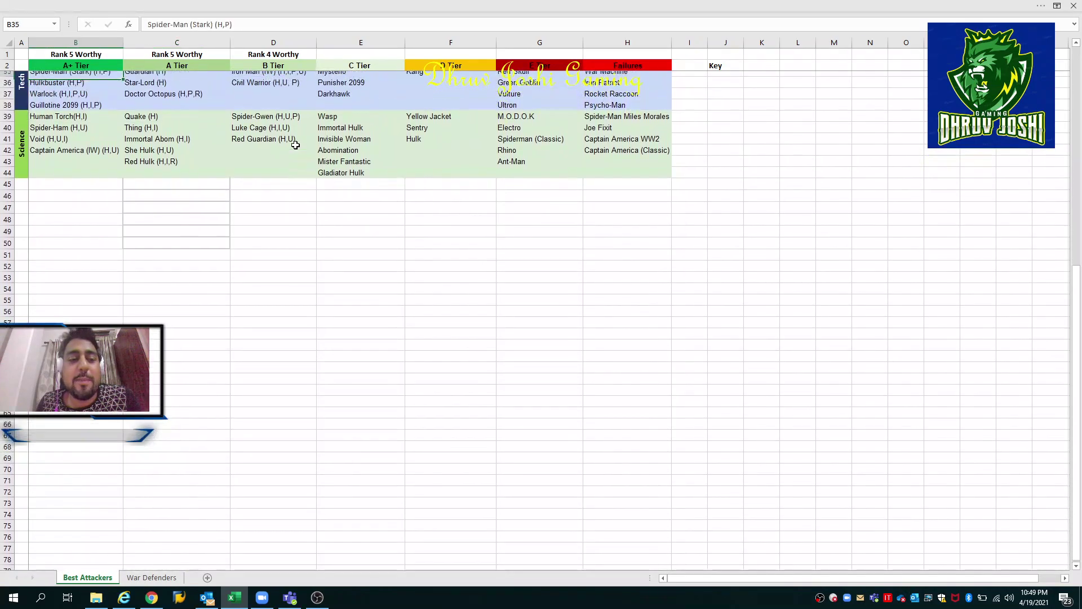
pyautogui.press('Down')
pyautogui.press('Down')
pyautogui.press('Down')
pyautogui.press('Down')
pyautogui.press('Down')
pyautogui.press('Down')
pyautogui.press('Down')
pyautogui.press('Down')
pyautogui.press('Down')
pyautogui.press('Down')
pyautogui.press('Down')
pyautogui.press('Down')
pyautogui.press('Down')
pyautogui.press('Down')
pyautogui.press('Down')
pyautogui.press('Down')
pyautogui.press('Down')
pyautogui.press('Down')
pyautogui.press('Down')
pyautogui.press('Down')
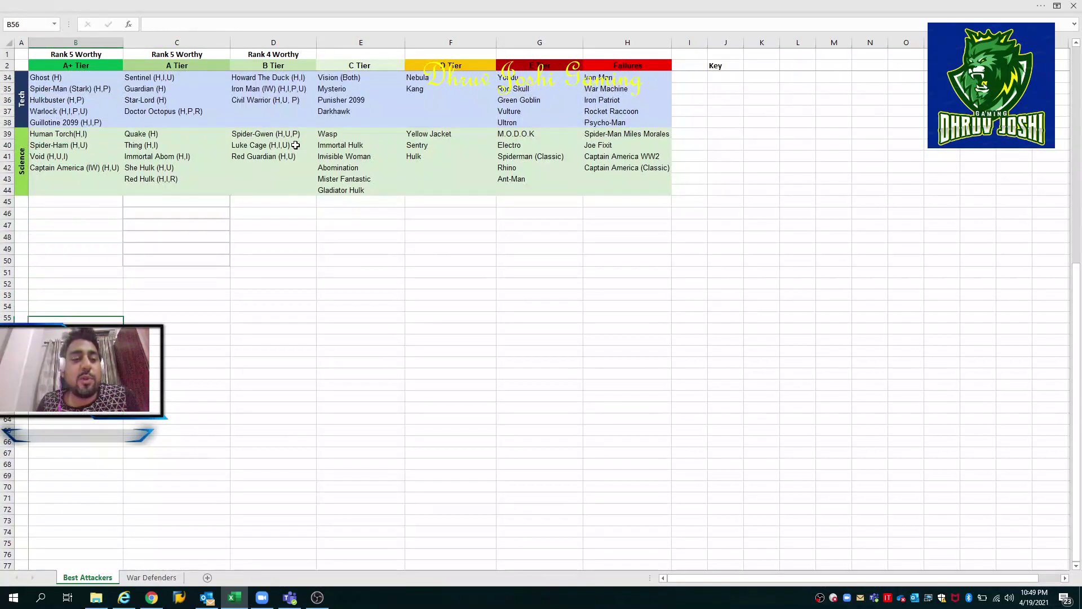
pyautogui.press('Down')
pyautogui.press('Down')
pyautogui.press('Down')
pyautogui.press('Down')
pyautogui.press('Down')
pyautogui.press('Down')
pyautogui.press('Down')
pyautogui.press('Down')
pyautogui.press('Down')
pyautogui.press('Down')
pyautogui.press('Down')
pyautogui.press('Down')
pyautogui.press('Down')
pyautogui.press('Down')
pyautogui.press('Down')
pyautogui.press('Down')
pyautogui.press('Down')
pyautogui.press('Down')
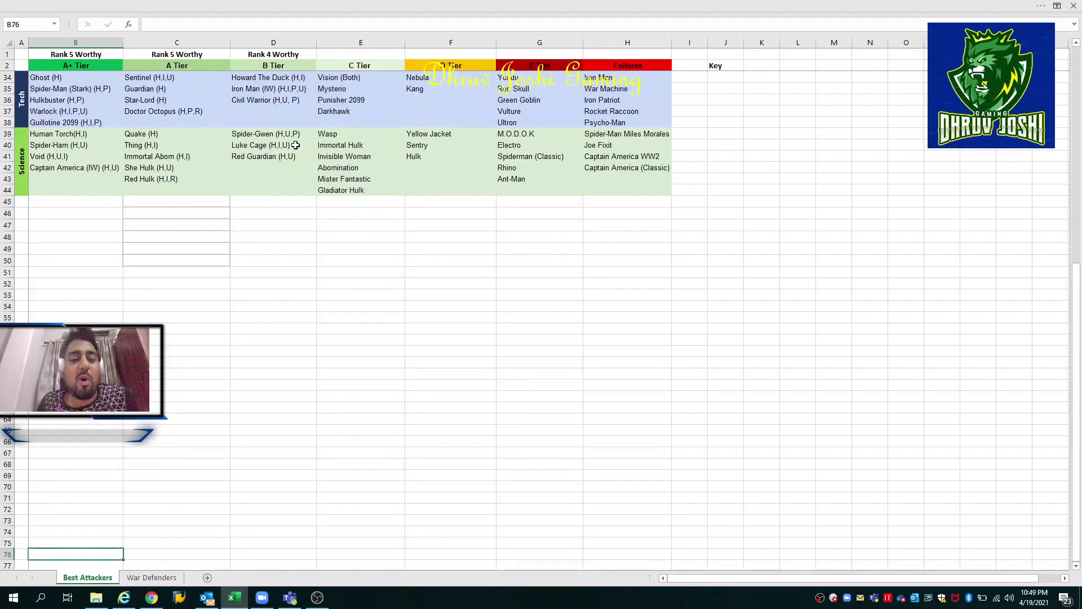
pyautogui.press('Down')
pyautogui.press('Down')
pyautogui.press('Down')
pyautogui.press('Down')
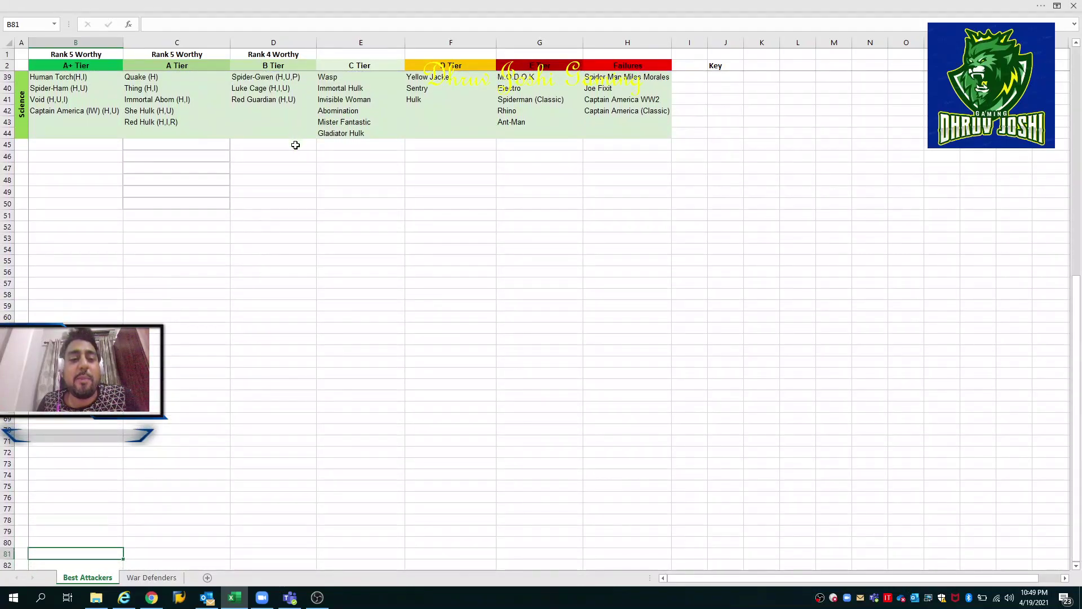
# Return from the blank rows to the start of the Science section and compare Human Torch (H,I) with Quake (H)
pyautogui.hotkey('ctrl', 'Up')
pyautogui.press('Right')
pyautogui.press('Up')
pyautogui.press('Up')
pyautogui.press('Up')
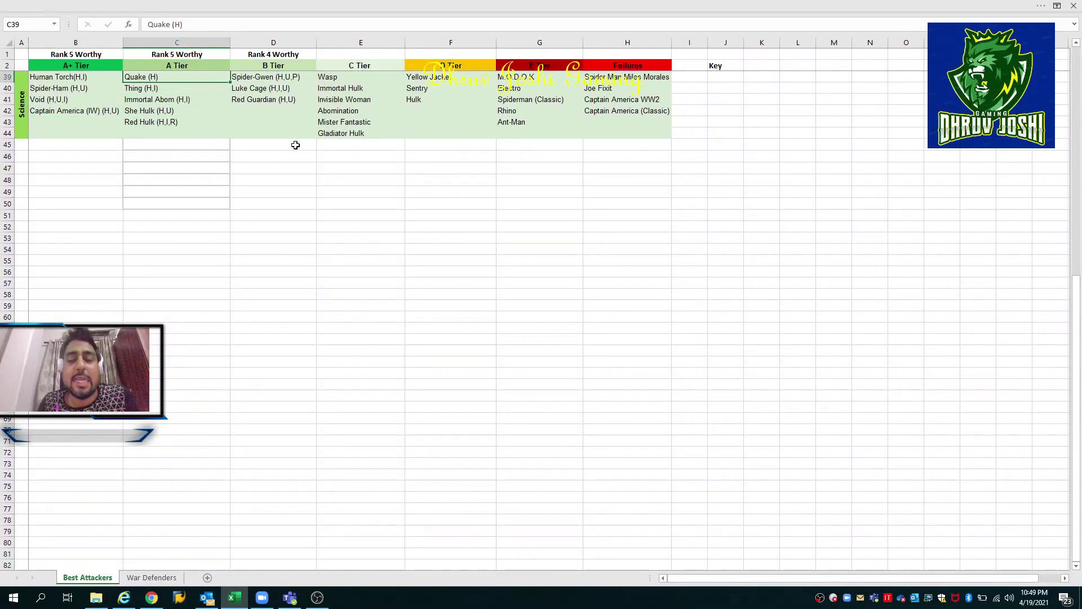
pyautogui.press('Up')
pyautogui.press('Down')
pyautogui.press('Left')
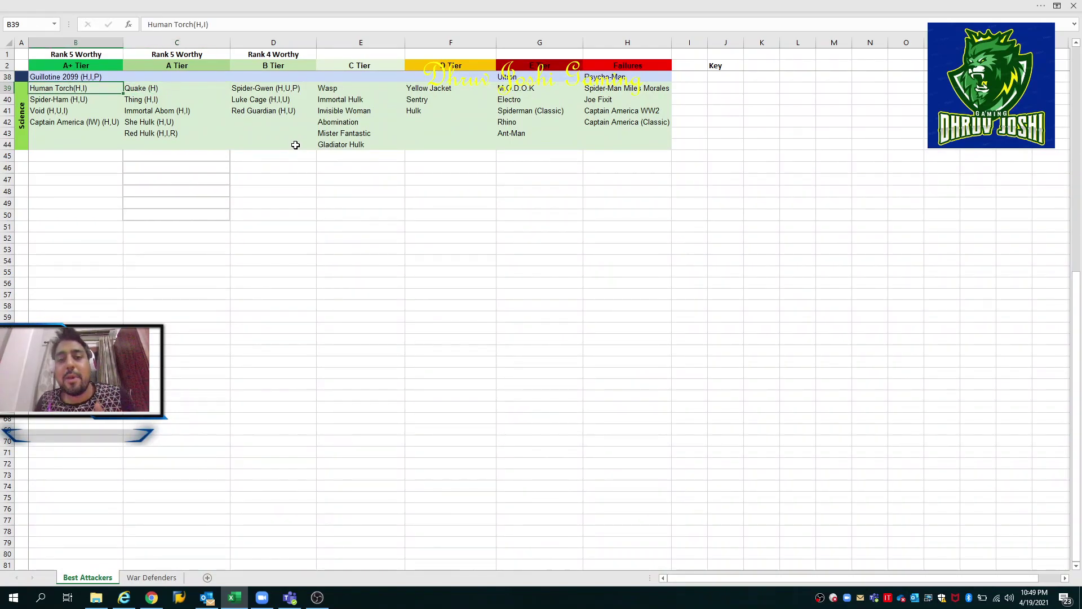
pyautogui.press('Right')
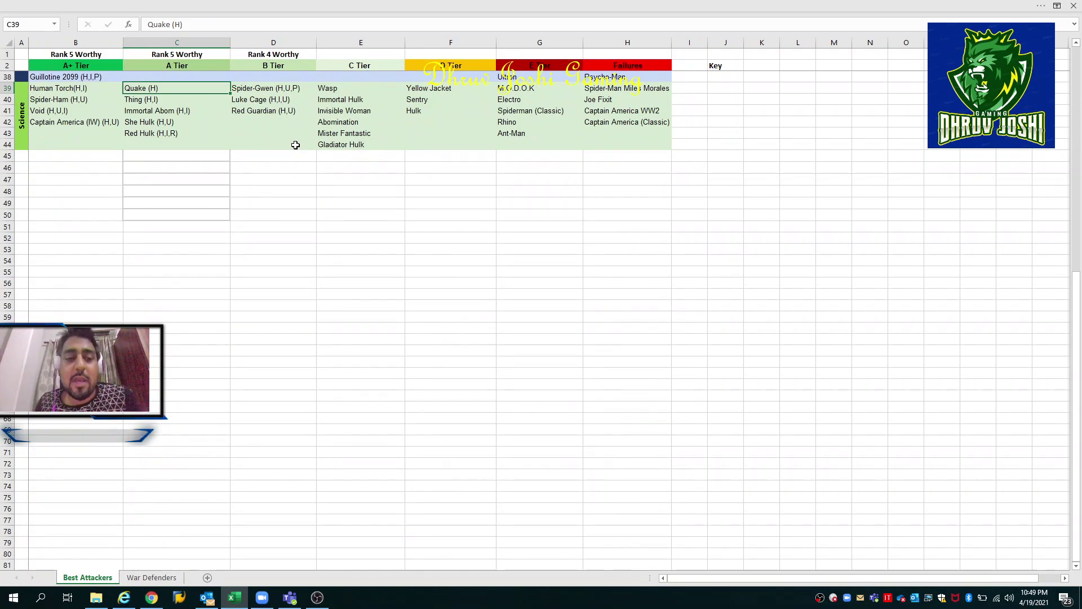
# Review Quake (H) and Thing (H,I) at the start of the Science A Tier
pyautogui.press('Down')
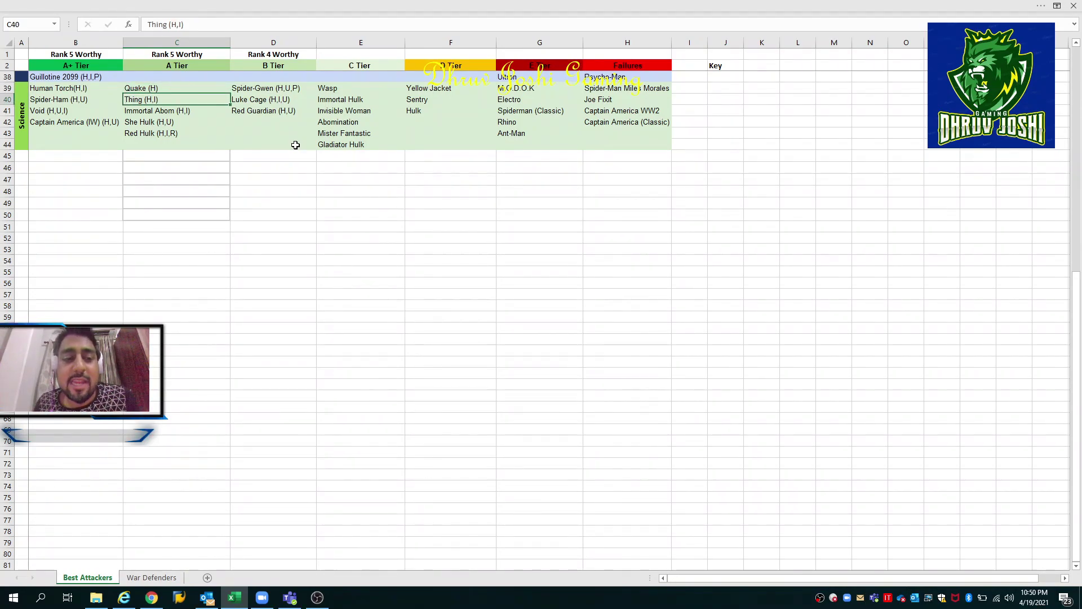
pyautogui.press('Down')
pyautogui.press('Up')
pyautogui.hotkey('ctrl', 'space')
pyautogui.hotkey('shift', 'Left')
pyautogui.hotkey('shift', 'Right')
pyautogui.press('Down')
pyautogui.press('Up')
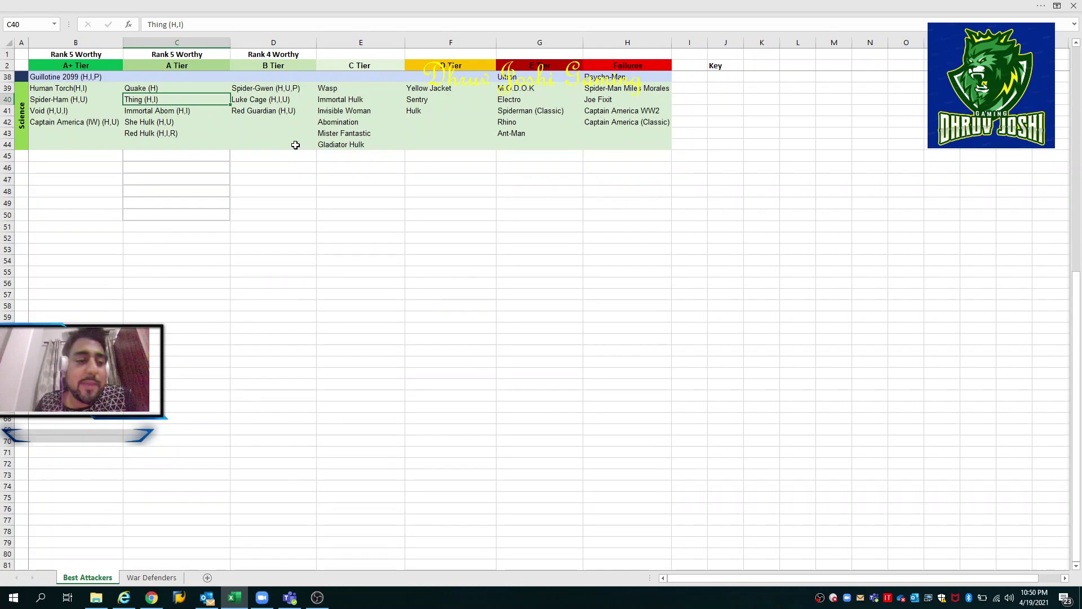
pyautogui.press('Up')
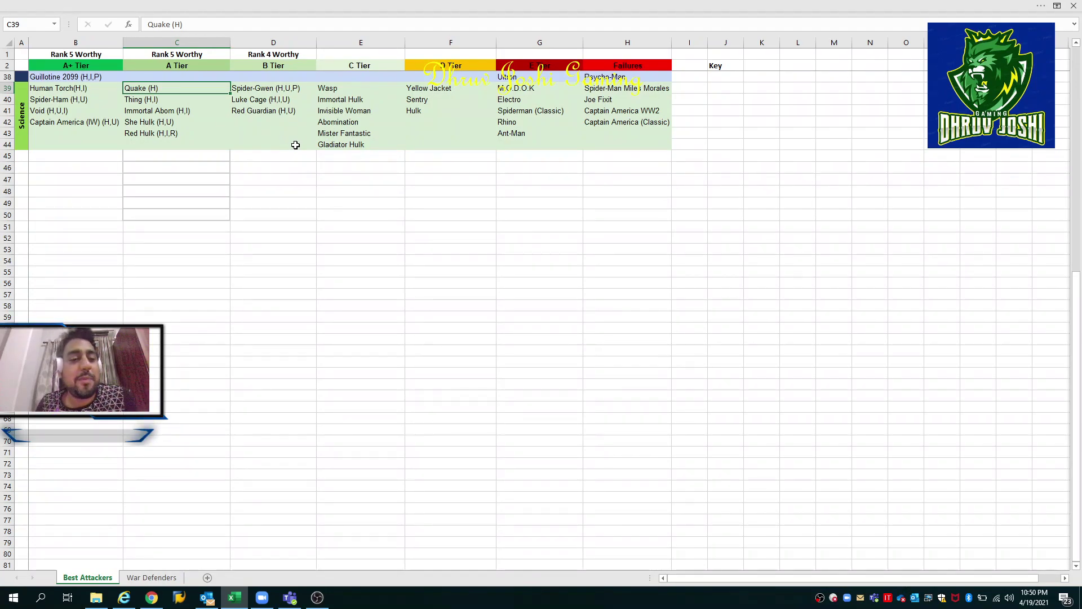
pyautogui.press('Down')
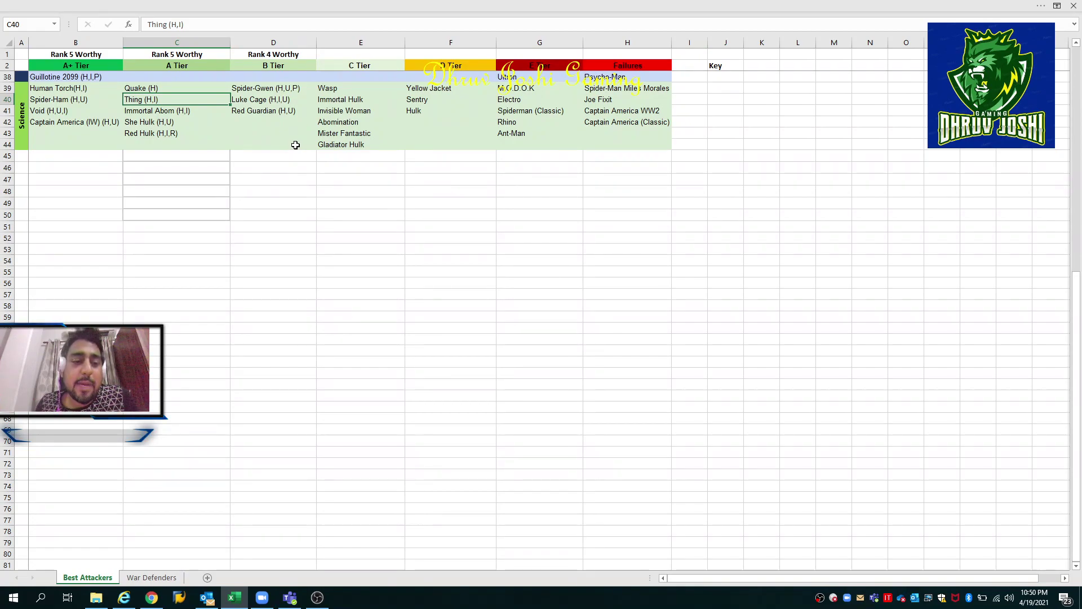
# Review the Science A Tier from Immortal Abom (H,I) to Red Hulk (H,I,R), then compare She Hulk (H,U) with Red Guardian (H,U)
pyautogui.press('Down')
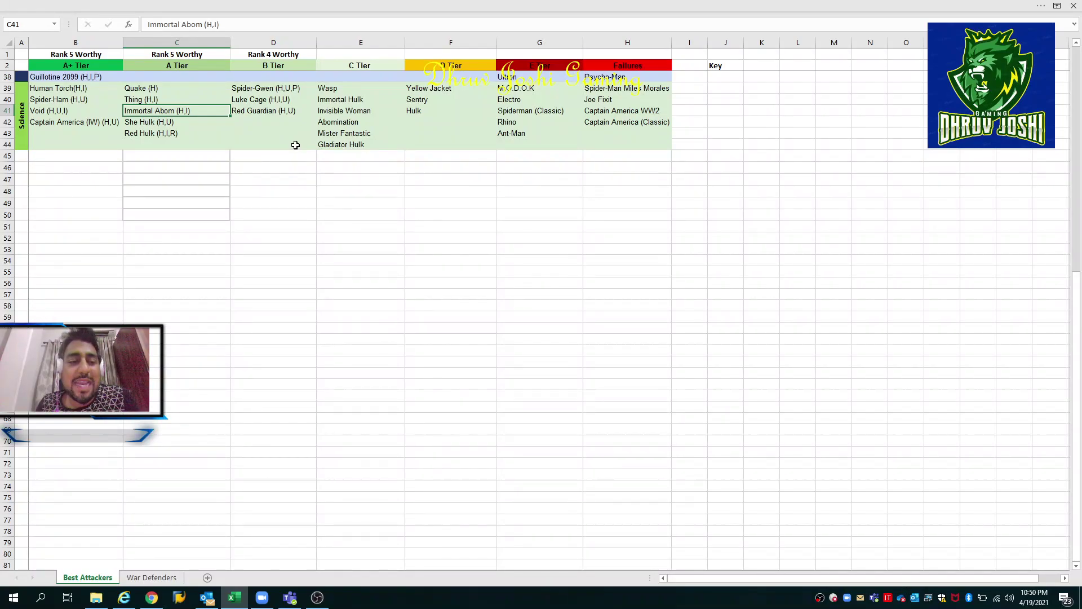
pyautogui.press('Down')
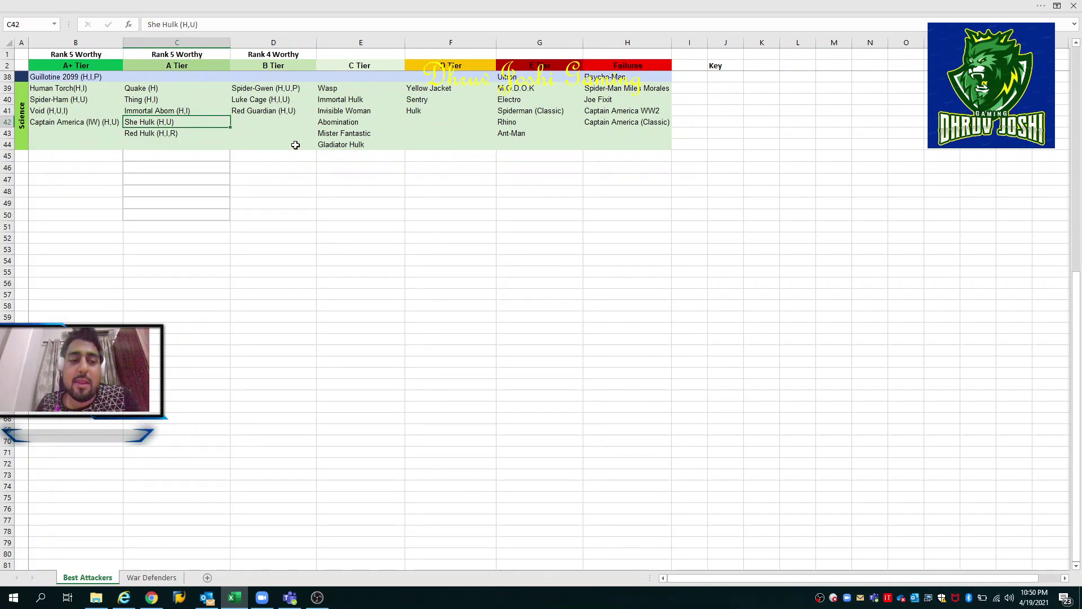
pyautogui.press('Down')
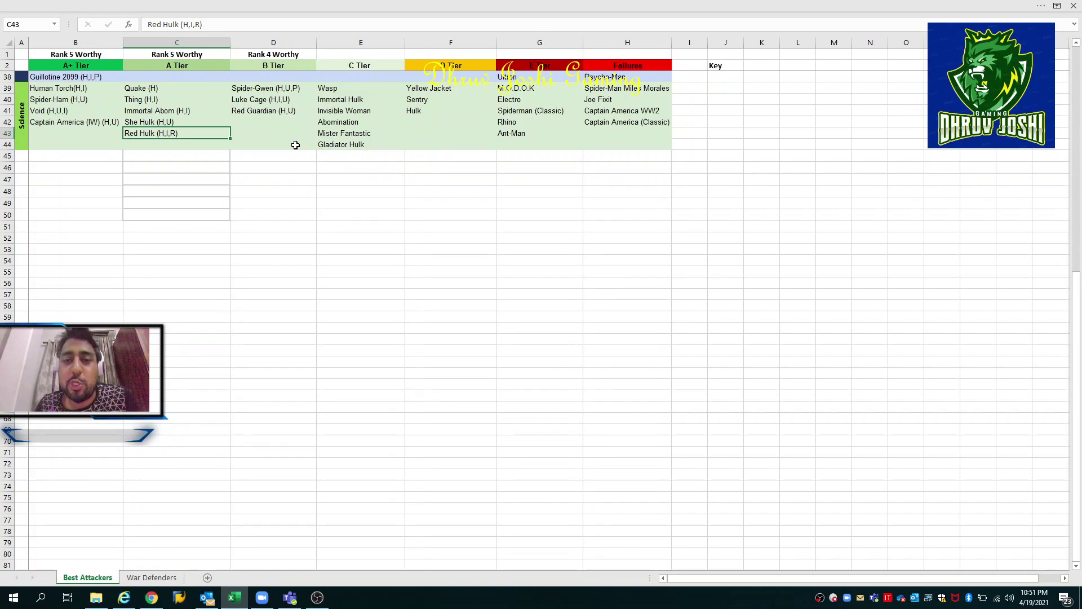
pyautogui.press('Up')
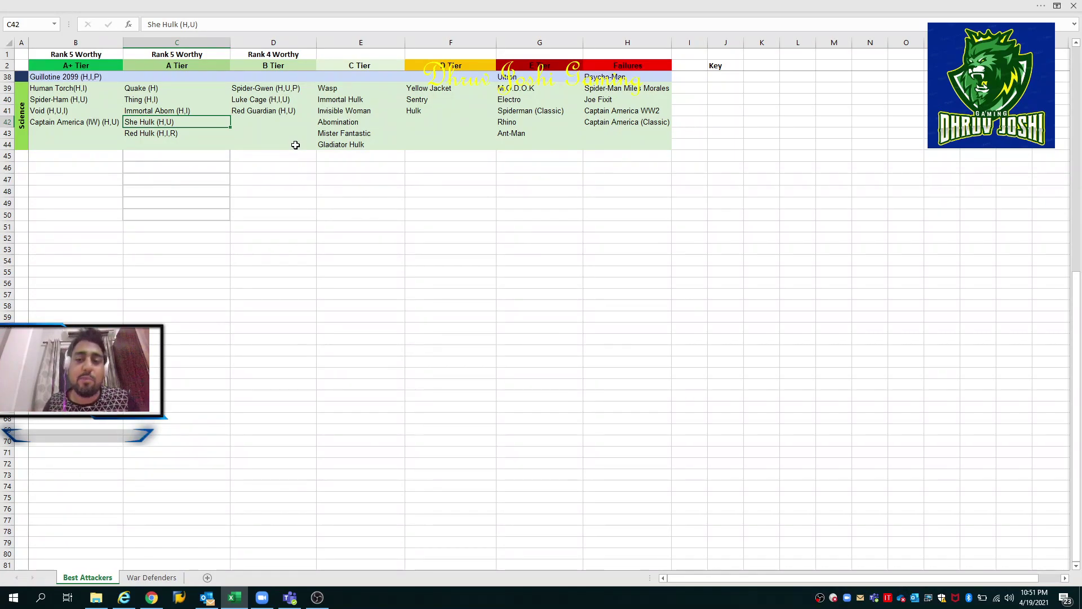
pyautogui.press('Right')
pyautogui.press('Up')
pyautogui.press('Left')
pyautogui.press('Down')
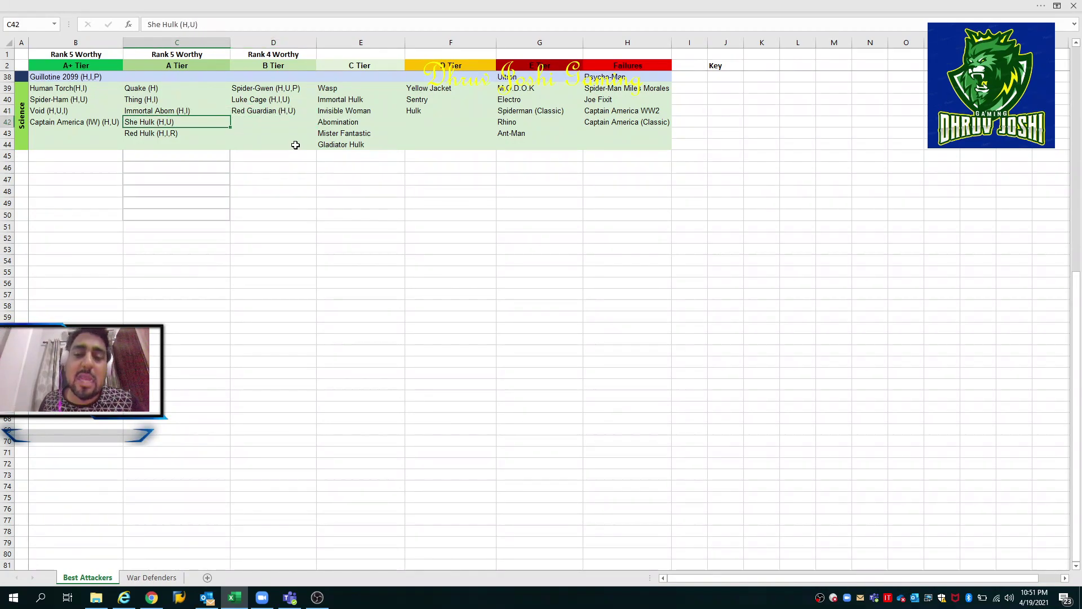
pyautogui.press('Up')
pyautogui.press('Right')
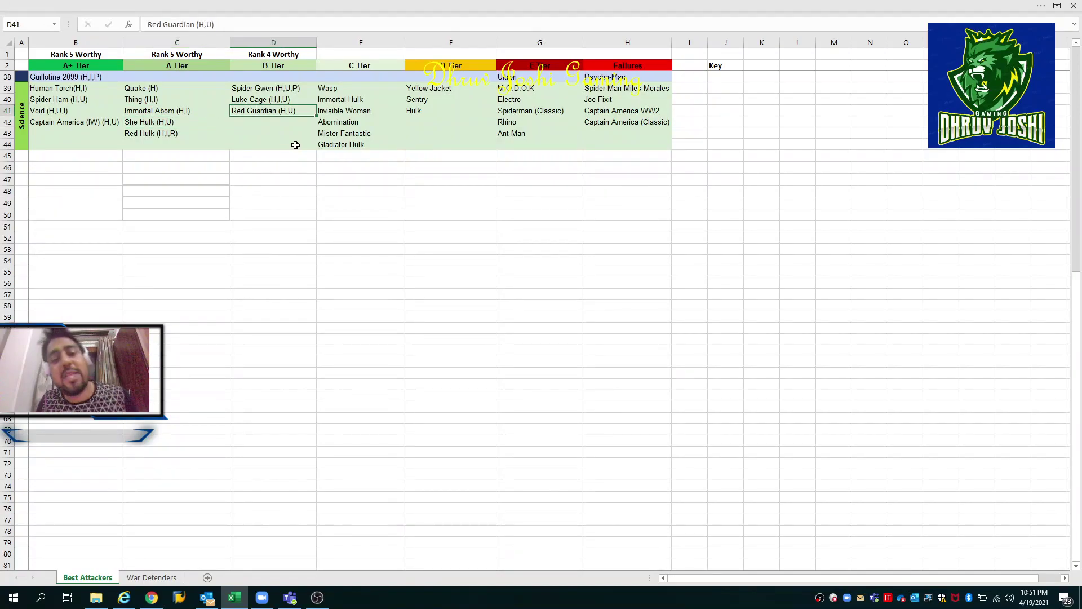
# Review the Science B Tier champions Spider-Gwen (H,U,P), Luke Cage (H,I,U) and Red Guardian (H,U)
pyautogui.press('Up')
pyautogui.press('Up')
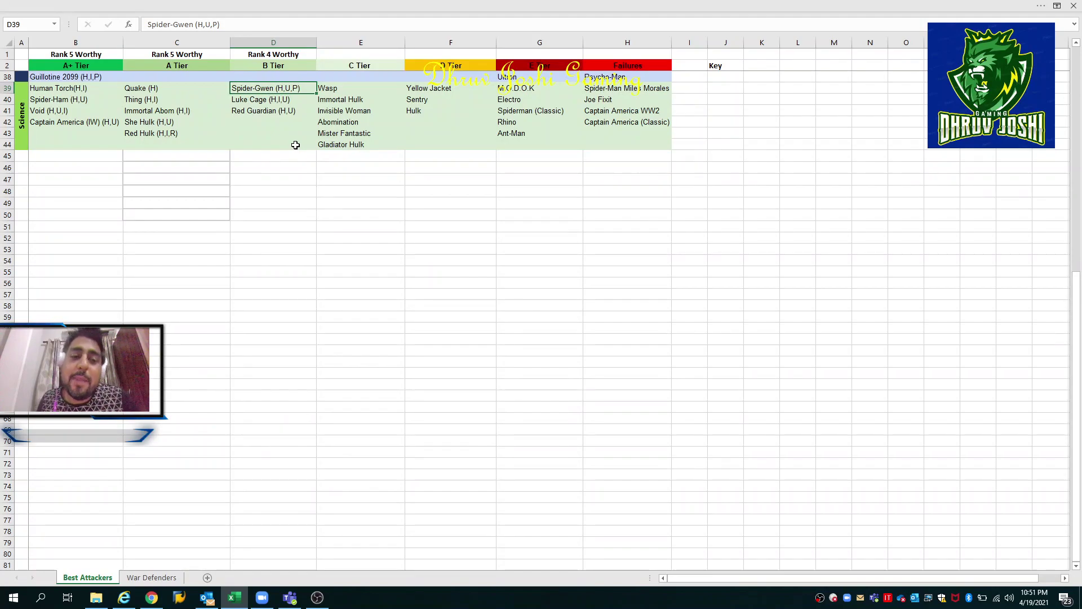
pyautogui.press('Up')
pyautogui.press('Down')
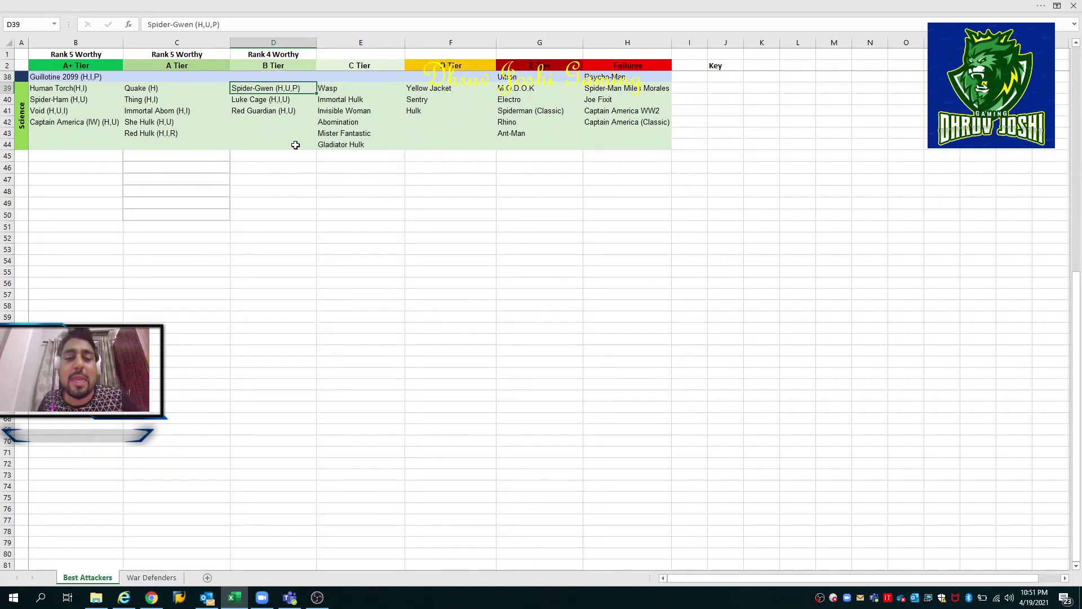
pyautogui.press('Down')
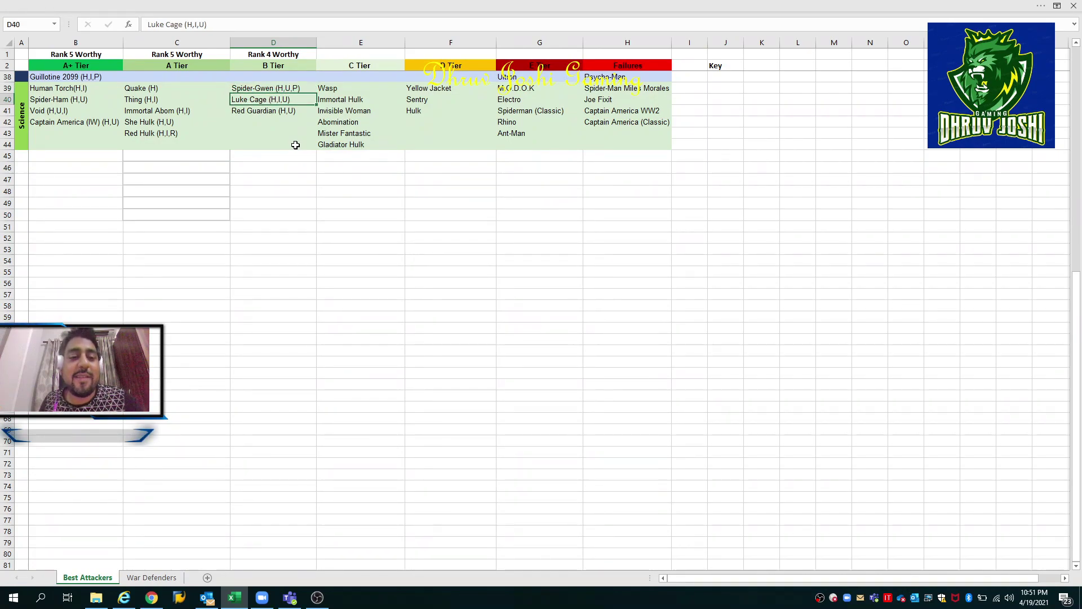
pyautogui.press('Down')
pyautogui.press('Up')
pyautogui.press('Down')
pyautogui.press('Up')
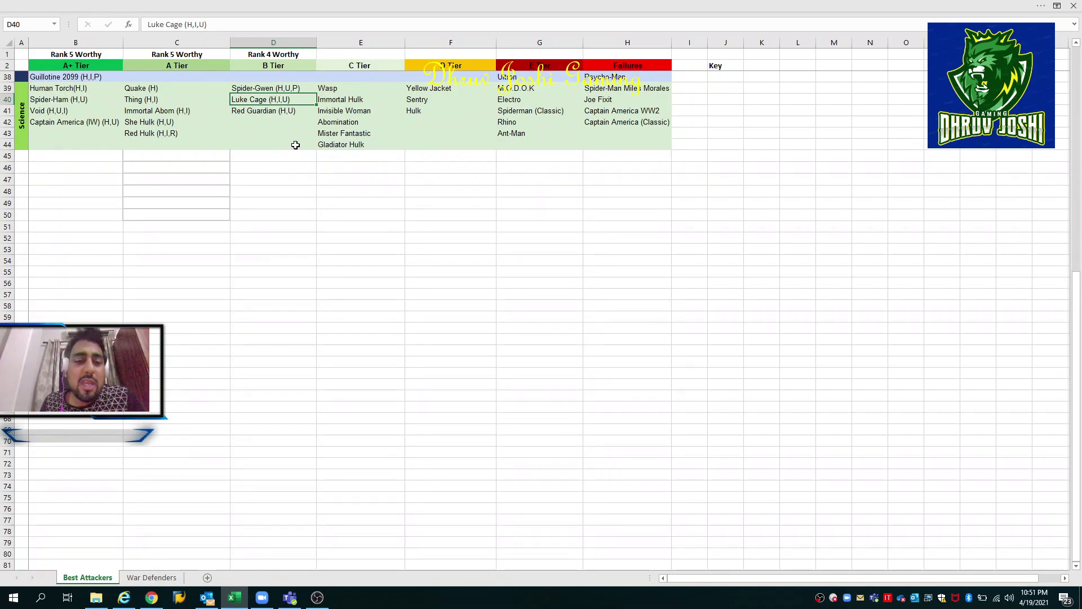
pyautogui.press('Up')
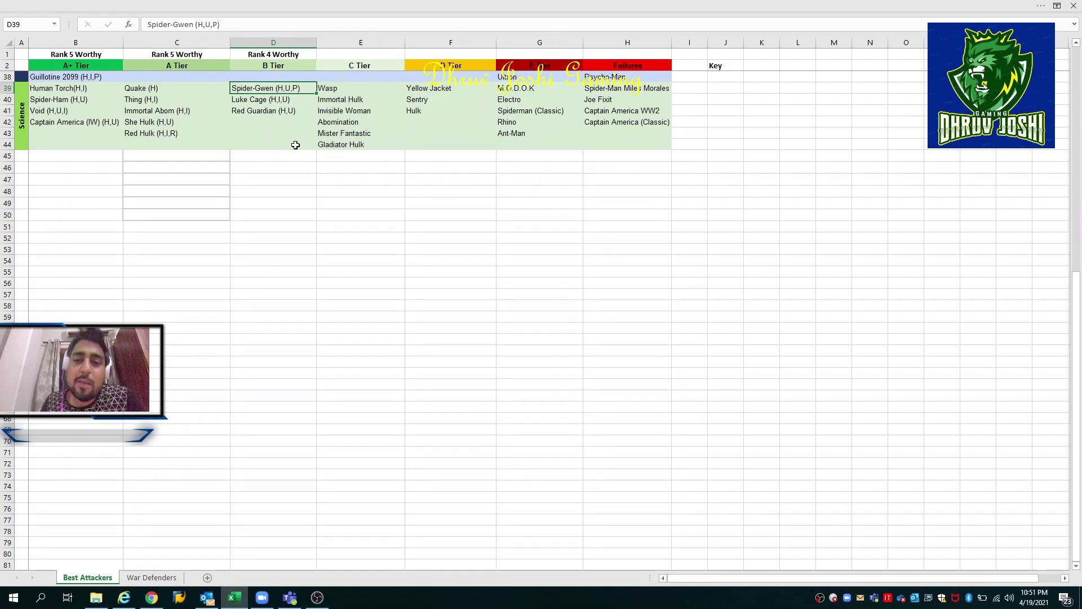
pyautogui.press('Down')
pyautogui.press('Down')
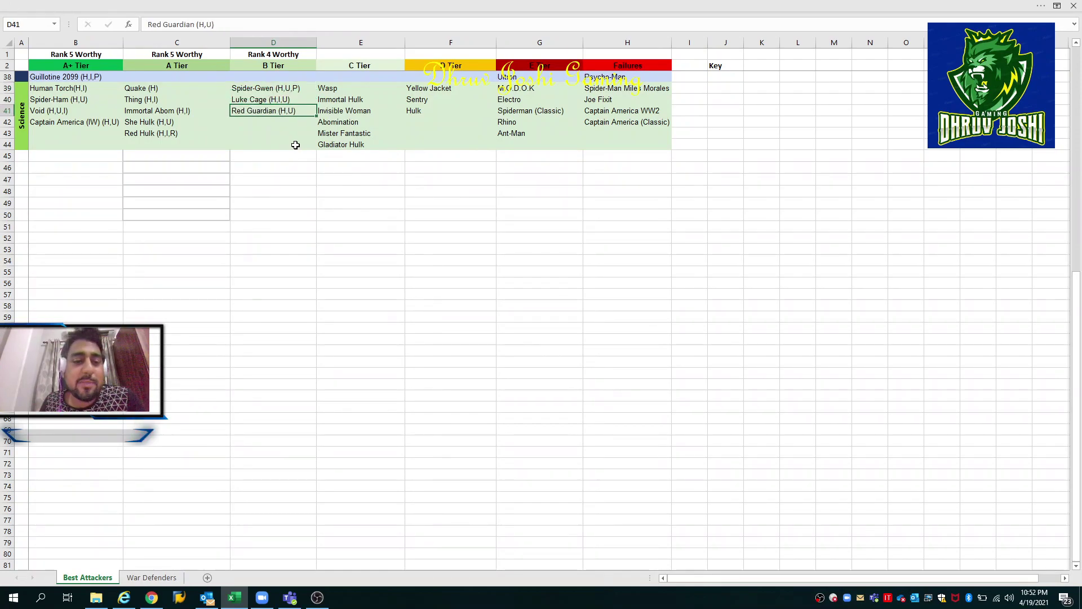
# Go back up the B Tier column from the Science champions to its Rank 4 Worthy heading
pyautogui.press('Down')
pyautogui.press('Up')
pyautogui.press('Up')
pyautogui.press('Up')
pyautogui.press('Up')
pyautogui.press('Up')
pyautogui.press('Up')
pyautogui.press('Up')
pyautogui.press('Up')
pyautogui.press('Up')
pyautogui.press('Up')
pyautogui.press('Up')
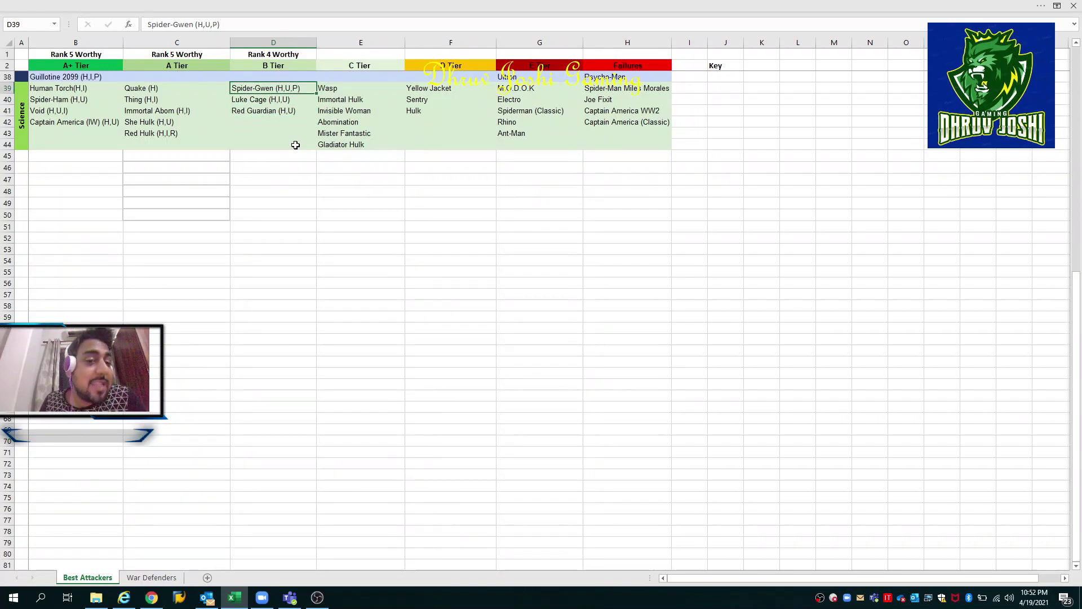
pyautogui.press('Up')
pyautogui.press('Up')
pyautogui.press('Up')
pyautogui.press('Up')
pyautogui.press('Up')
pyautogui.press('Up')
pyautogui.press('Up')
pyautogui.press('Up')
pyautogui.press('Up')
pyautogui.press('Up')
pyautogui.press('Up')
pyautogui.press('Up')
pyautogui.press('Up')
pyautogui.press('Up')
pyautogui.press('Up')
pyautogui.press('Up')
pyautogui.press('Up')
pyautogui.press('Up')
pyautogui.press('Up')
pyautogui.press('Up')
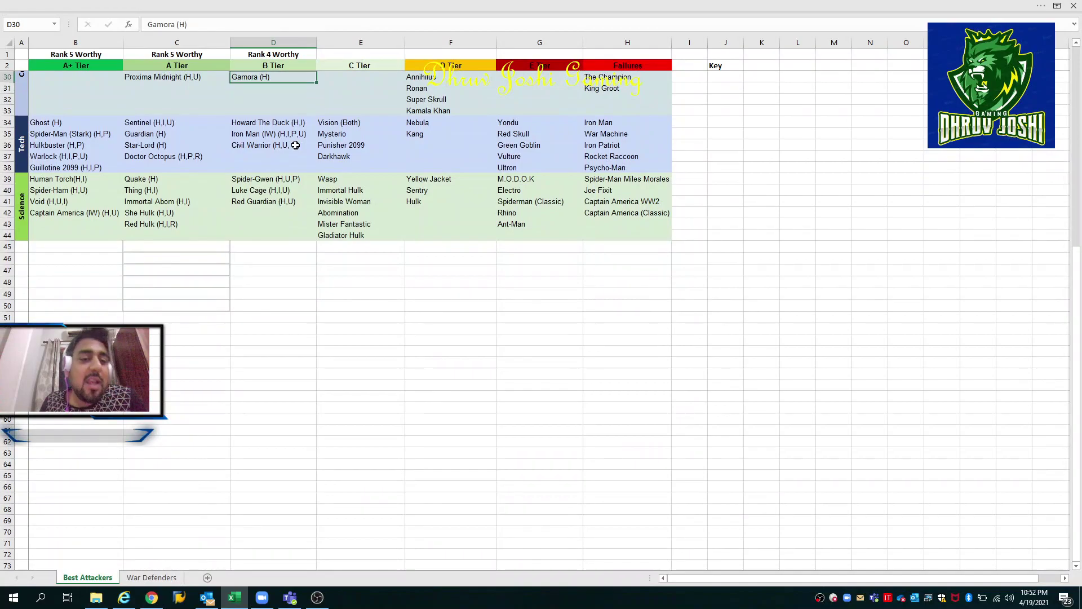
pyautogui.press('Up')
pyautogui.press('Up')
pyautogui.press('Up')
pyautogui.press('Up')
pyautogui.press('Up')
pyautogui.press('Up')
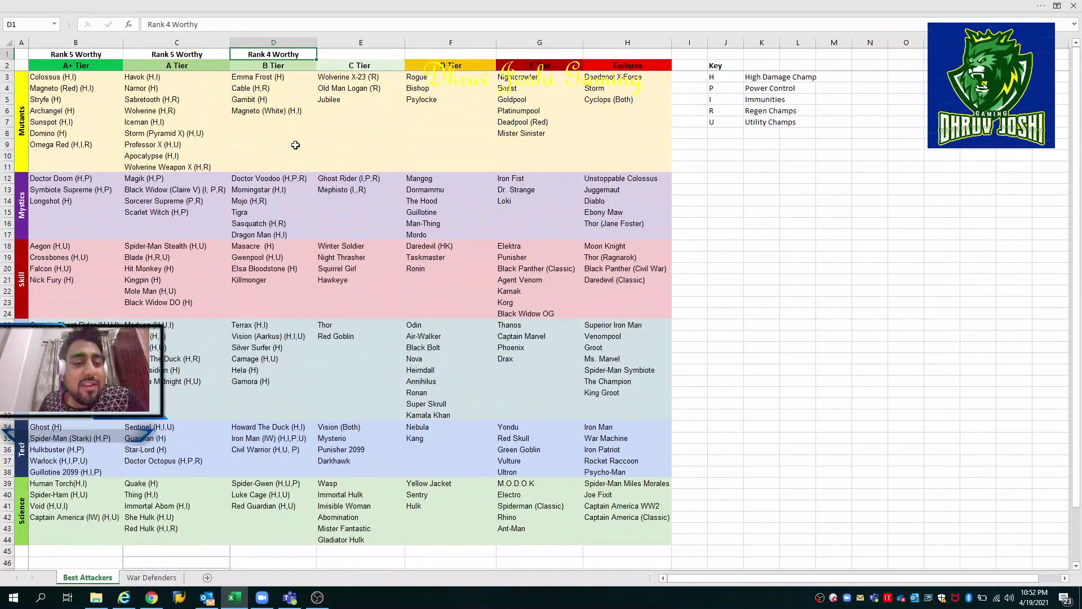
# Look across the first Mutants row from the B Tier to the Key, then go back and highlight the Failures column
pyautogui.press('Down')
pyautogui.press('Down')
pyautogui.press('Down')
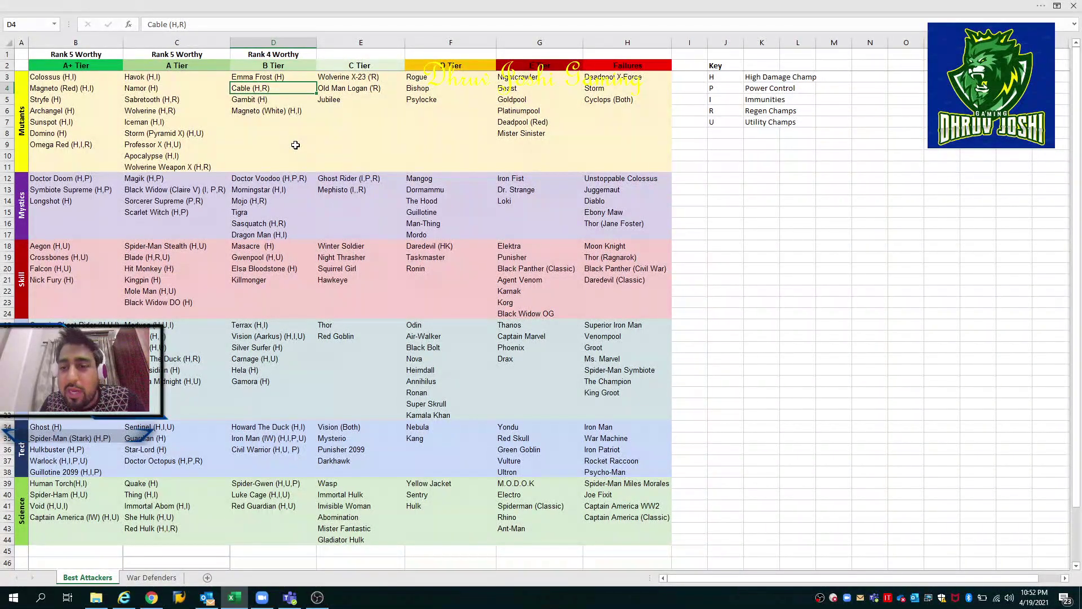
pyautogui.press('Up')
pyautogui.press('Right')
pyautogui.press('Right')
pyautogui.press('Right')
pyautogui.press('Right')
pyautogui.press('Right')
pyautogui.press('Right')
pyautogui.press('Right')
pyautogui.press('Right')
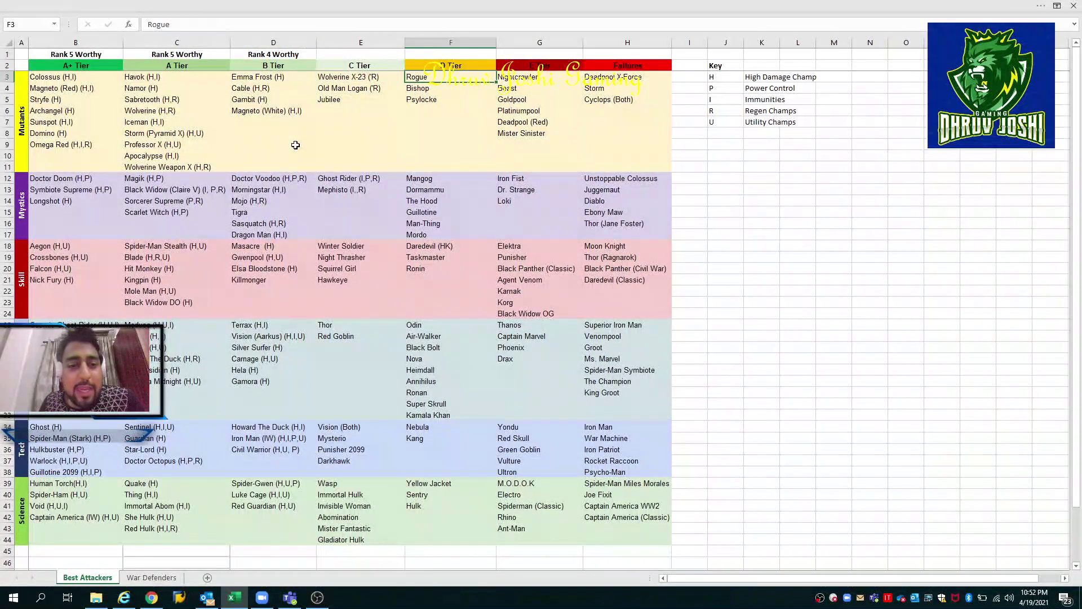
pyautogui.press('Left')
pyautogui.press('Left')
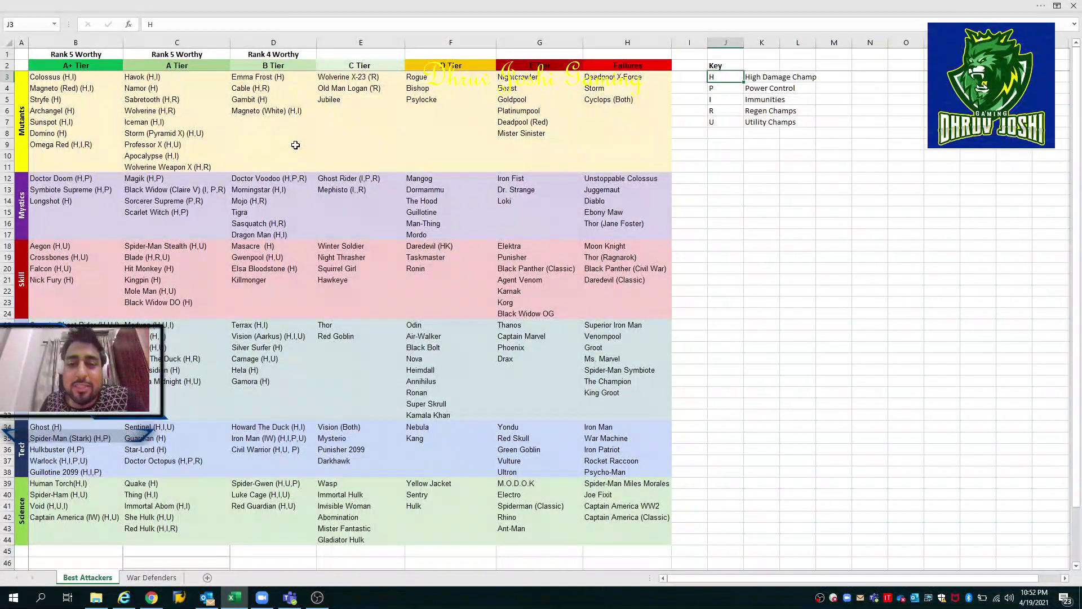
pyautogui.press('Left')
pyautogui.press('Left')
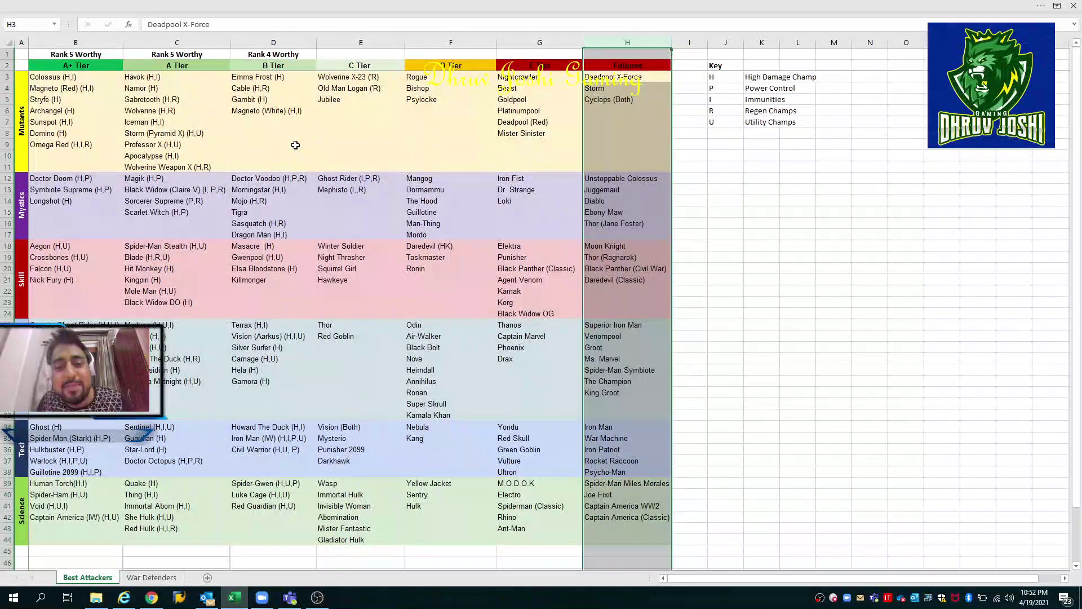
# Highlight the columns from C Tier through Failures to point out the lower tiers
pyautogui.press('Home')
pyautogui.press('Right')
pyautogui.press('Right')
pyautogui.press('Right')
pyautogui.press('Right')
pyautogui.hotkey('ctrl', 'space')
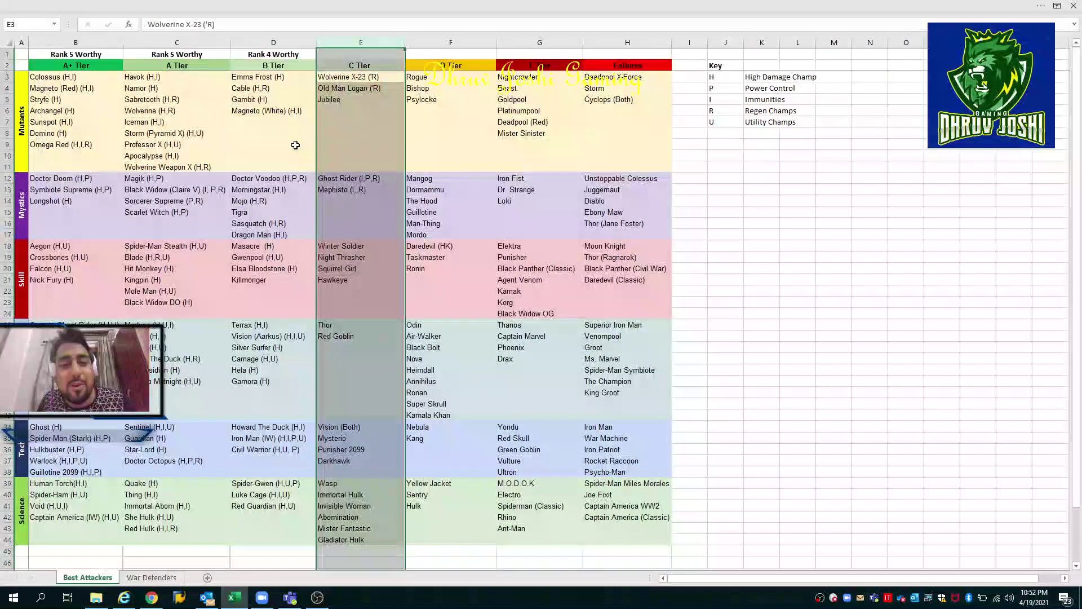
pyautogui.hotkey('shift', 'Right')
pyautogui.hotkey('shift', 'Right')
pyautogui.hotkey('shift', 'Right')
# Highlight the B Tier column together with the A Tier and A+ Tier columns, then clear the selection
pyautogui.press('Left')
pyautogui.hotkey('ctrl', 'space')
pyautogui.hotkey('shift', 'Left')
pyautogui.hotkey('shift', 'Left')
pyautogui.hotkey('shift', 'Left')
pyautogui.press('Down')
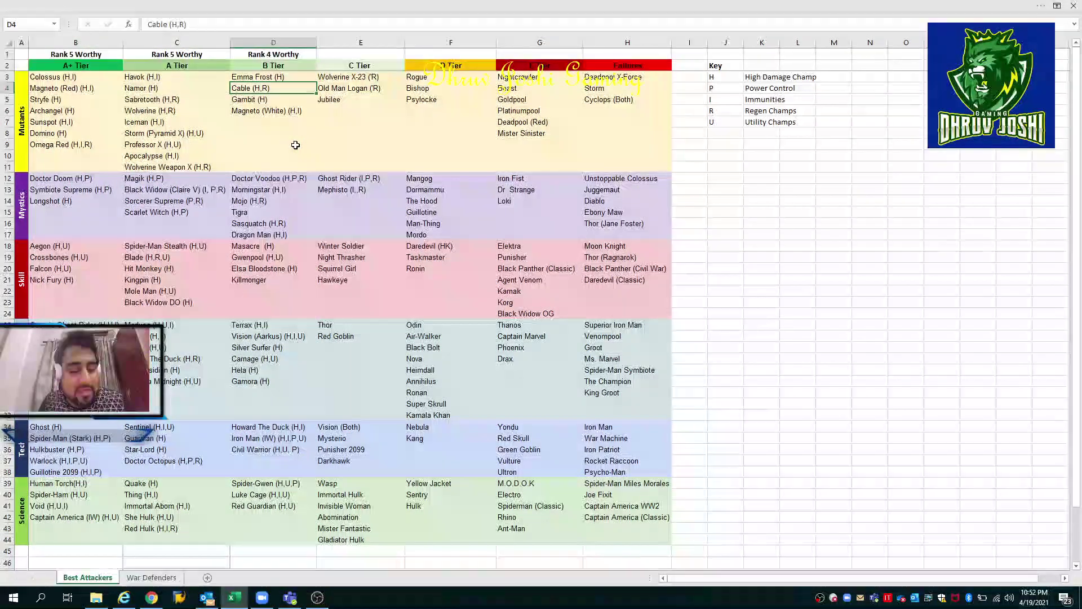
# Bring back the full ribbon and select the A+ to B Tier champions from Emma Frost's row through the last Science row
pyautogui.hotkey('ctrl', 'shift', 'F1')
pyautogui.press('Up')
pyautogui.hotkey('shift', 'Down')
pyautogui.hotkey('shift', 'Down')
pyautogui.hotkey('shift', 'Down')
pyautogui.hotkey('shift', 'Down')
pyautogui.hotkey('shift', 'Down')
pyautogui.hotkey('shift', 'Down')
pyautogui.hotkey('shift', 'Down')
pyautogui.hotkey('shift', 'Down')
pyautogui.hotkey('shift', 'Down')
pyautogui.hotkey('shift', 'Down')
pyautogui.hotkey('shift', 'Down')
pyautogui.hotkey('shift', 'Down')
pyautogui.hotkey('shift', 'Down')
pyautogui.hotkey('shift', 'Down')
pyautogui.hotkey('shift', 'Down')
pyautogui.hotkey('shift', 'Down')
pyautogui.hotkey('shift', 'Down')
pyautogui.hotkey('shift', 'Down')
pyautogui.hotkey('shift', 'Down')
pyautogui.hotkey('shift', 'Down')
pyautogui.hotkey('shift', 'Down')
pyautogui.hotkey('shift', 'Down')
pyautogui.hotkey('shift', 'Down')
pyautogui.hotkey('shift', 'Down')
pyautogui.hotkey('shift', 'Down')
pyautogui.hotkey('shift', 'Down')
pyautogui.hotkey('shift', 'Down')
pyautogui.hotkey('shift', 'Down')
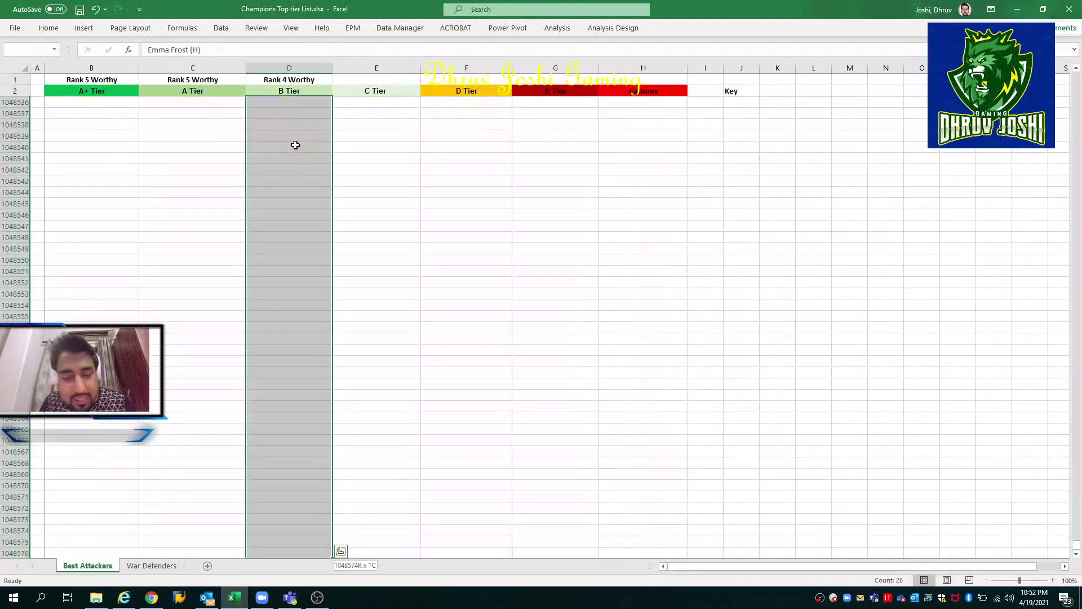
pyautogui.hotkey('shift', 'Left')
pyautogui.hotkey('shift', 'Left')
pyautogui.hotkey('shift', 'Left')
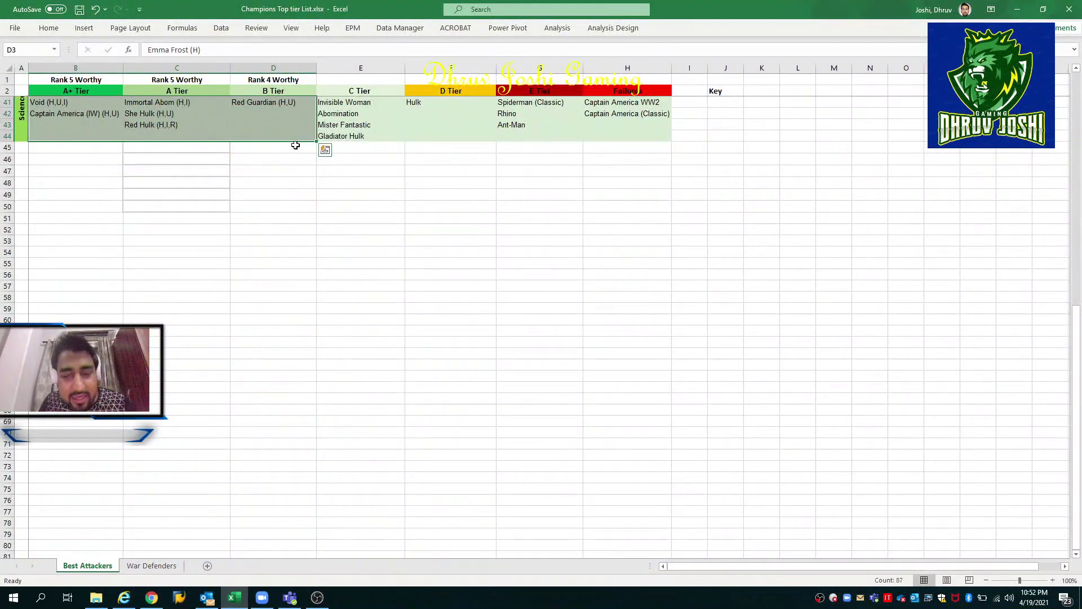
pyautogui.hotkey('shift', 'BackSpace')
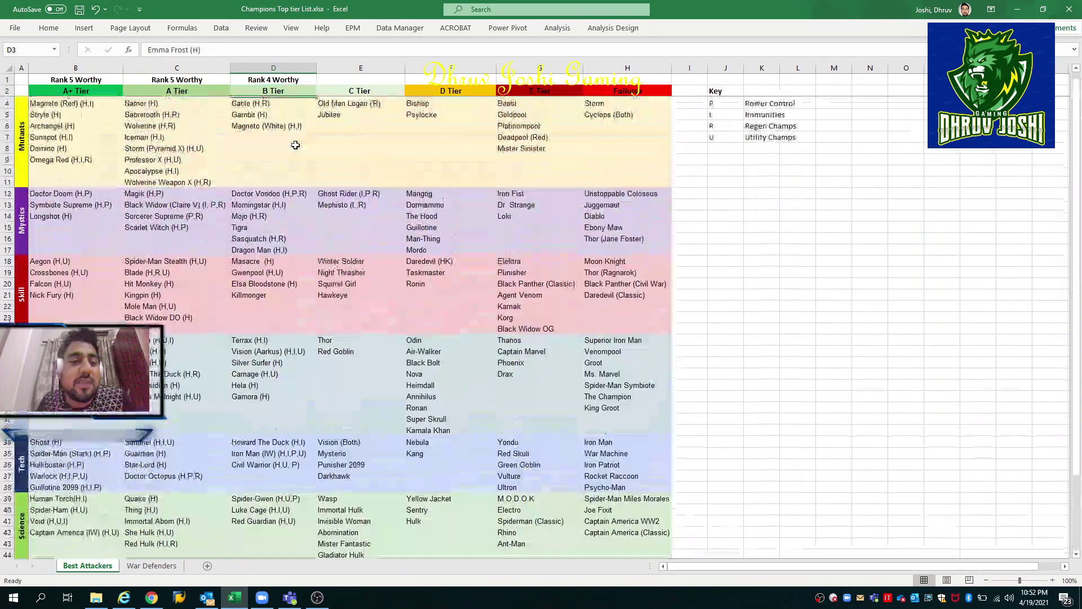
# Highlight the B Tier champions from Emma Frost down through Killmonger in the Skill section, and dismiss the Outlook notification
pyautogui.hotkey('shift', 'Down')
pyautogui.hotkey('shift', 'Down')
pyautogui.hotkey('shift', 'Down')
pyautogui.hotkey('shift', 'Down')
pyautogui.hotkey('shift', 'Down')
pyautogui.hotkey('shift', 'Down')
pyautogui.hotkey('shift', 'Down')
pyautogui.hotkey('shift', 'Down')
pyautogui.hotkey('shift', 'Down')
pyautogui.hotkey('shift', 'Down')
pyautogui.hotkey('shift', 'Down')
pyautogui.hotkey('shift', 'Down')
pyautogui.hotkey('shift', 'Down')
pyautogui.hotkey('shift', 'Down')
pyautogui.hotkey('shift', 'Down')
pyautogui.hotkey('shift', 'Down')
pyautogui.hotkey('shift', 'Down')
pyautogui.hotkey('shift', 'Down')
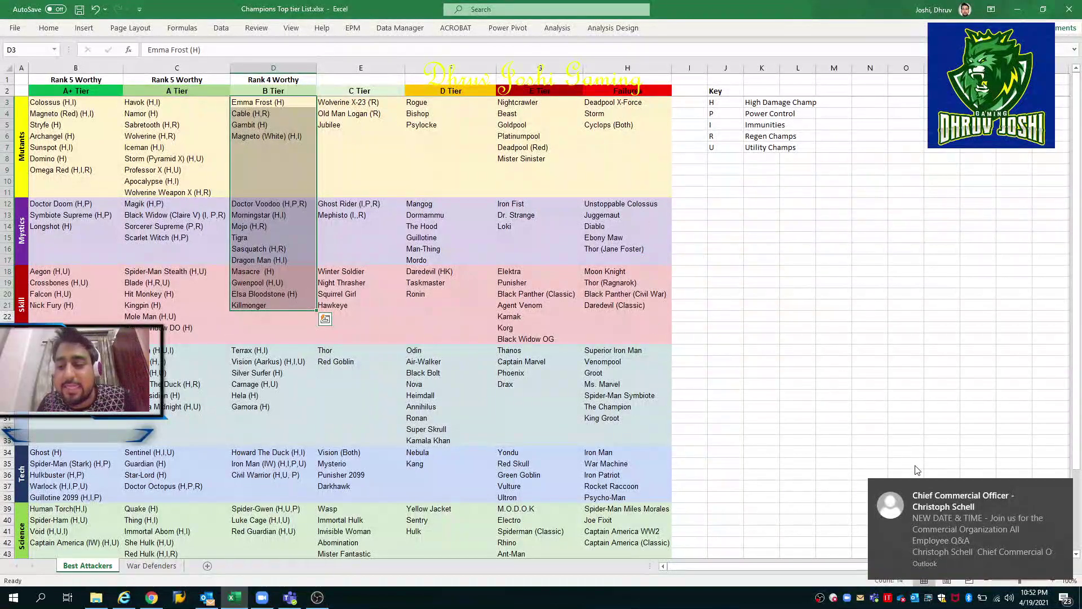
pyautogui.click(1062, 496)
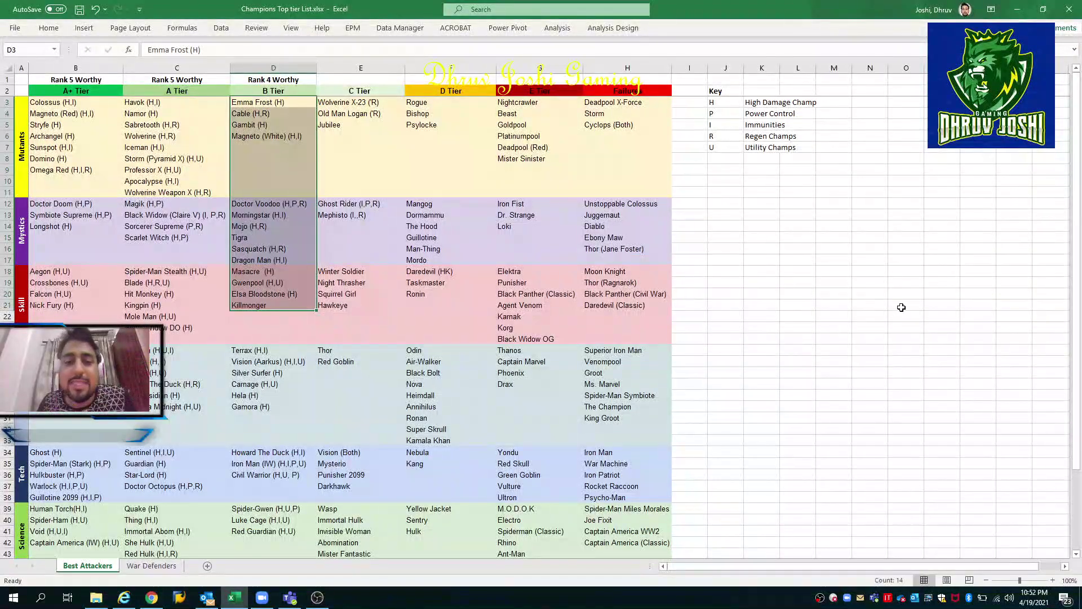